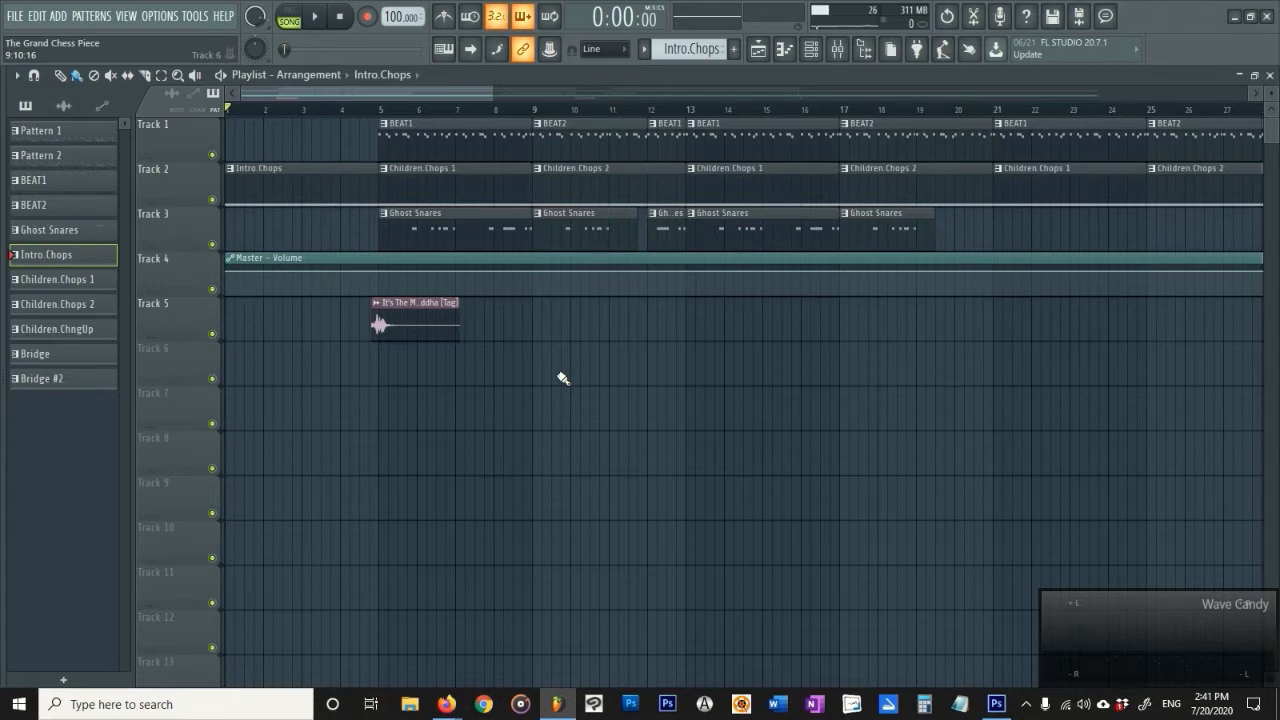
Look over the Intro.Chops note in the piano roll and play back the song arrangement from its start.
double_click(276, 194)
drag(356, 95, 180, 112)
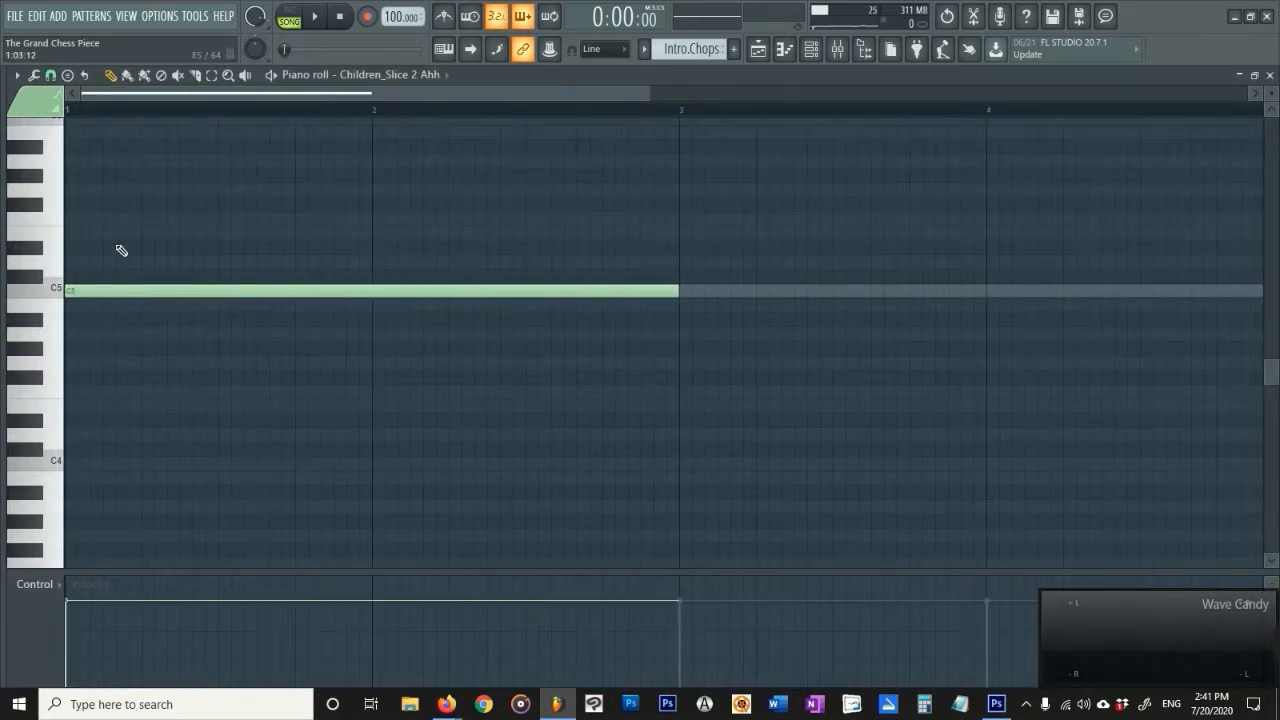
click(790, 50)
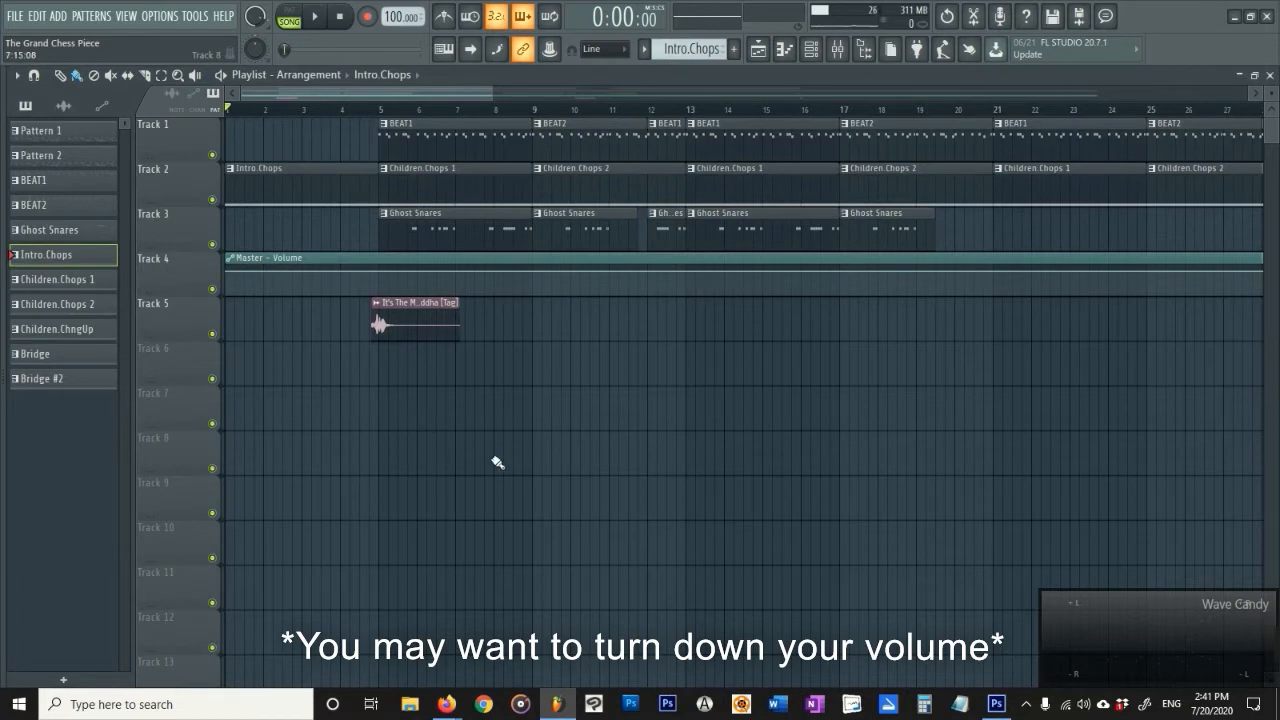
key(space)
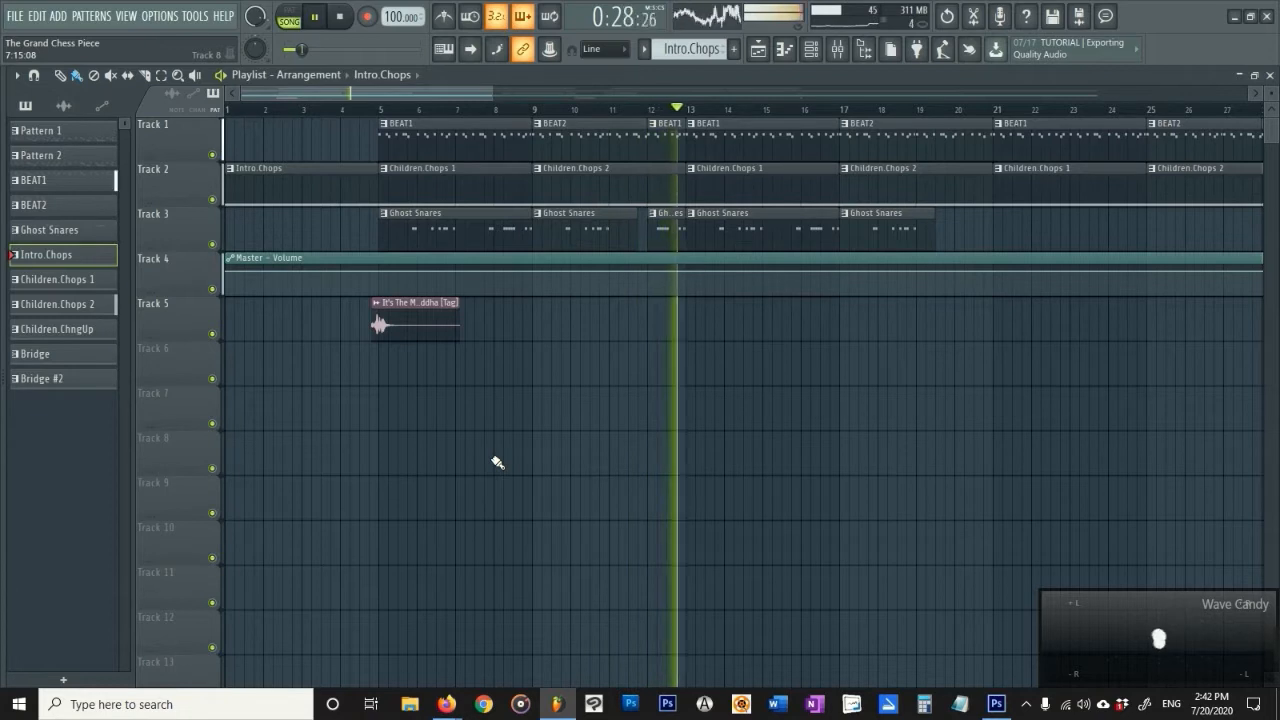
click(339, 16)
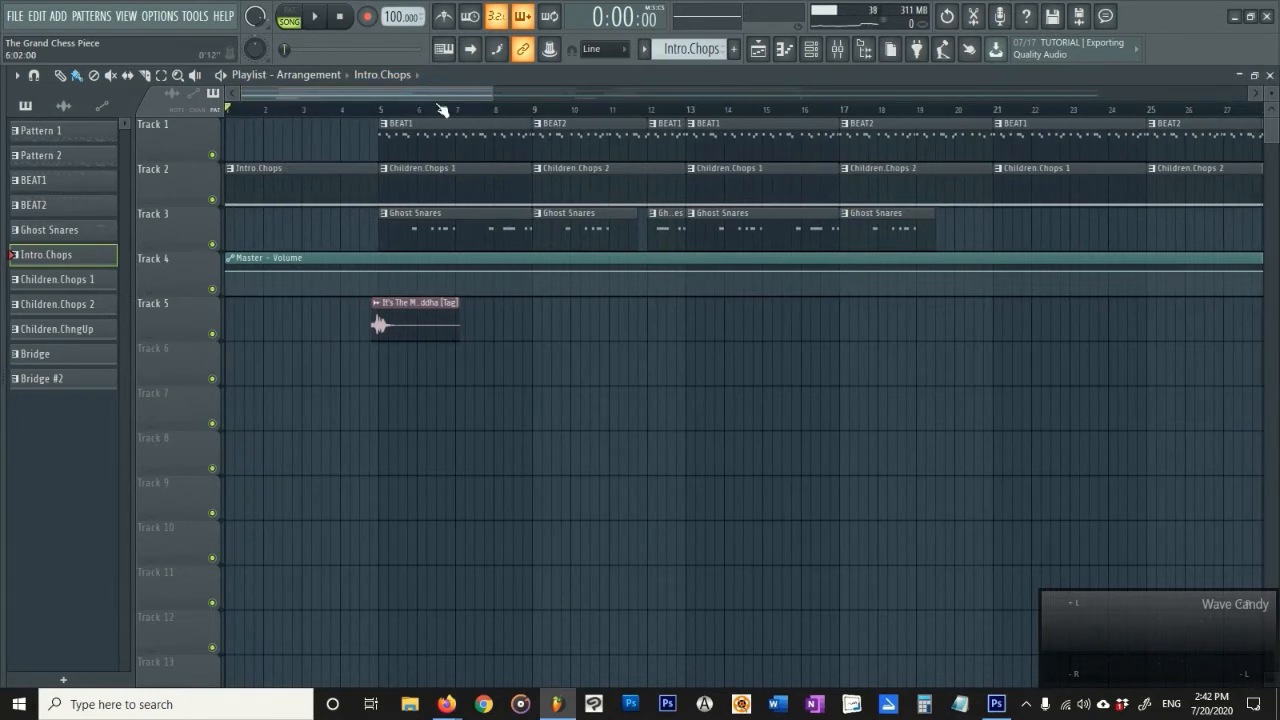
Reopen the Intro.Chops pattern in the piano roll and listen to its long C5 note on its own.
double_click(299, 190)
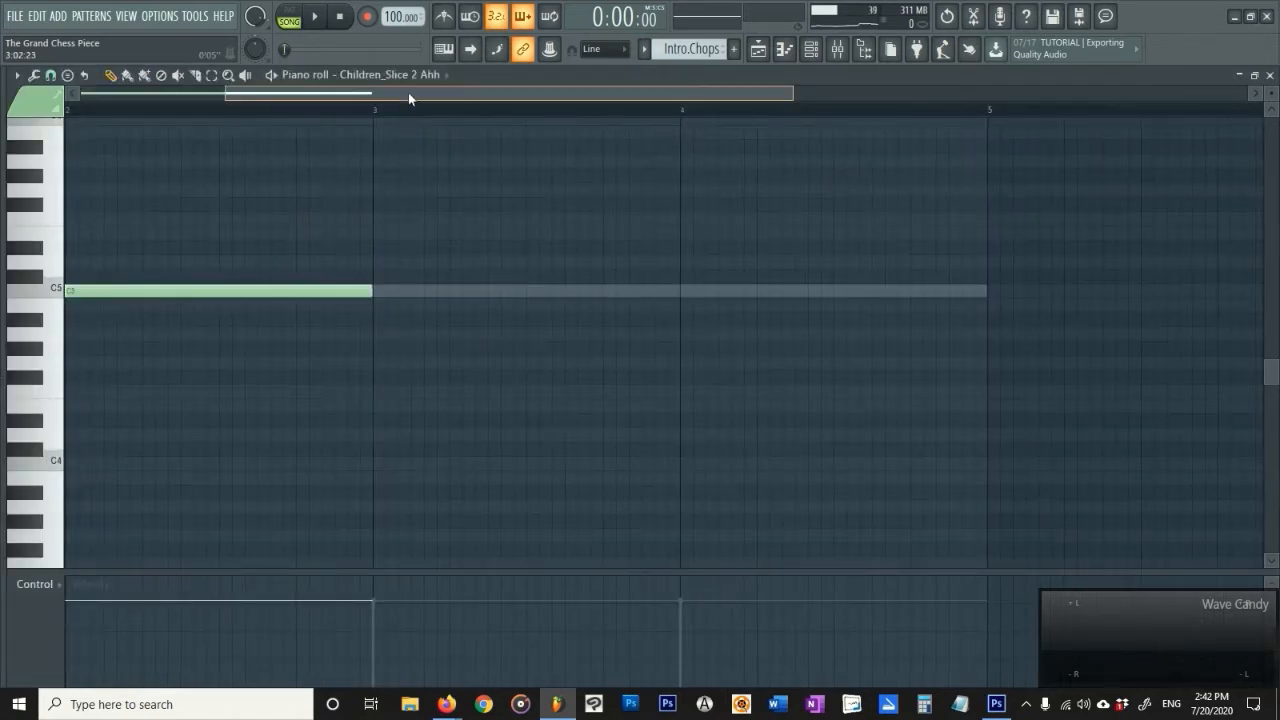
drag(408, 92, 229, 101)
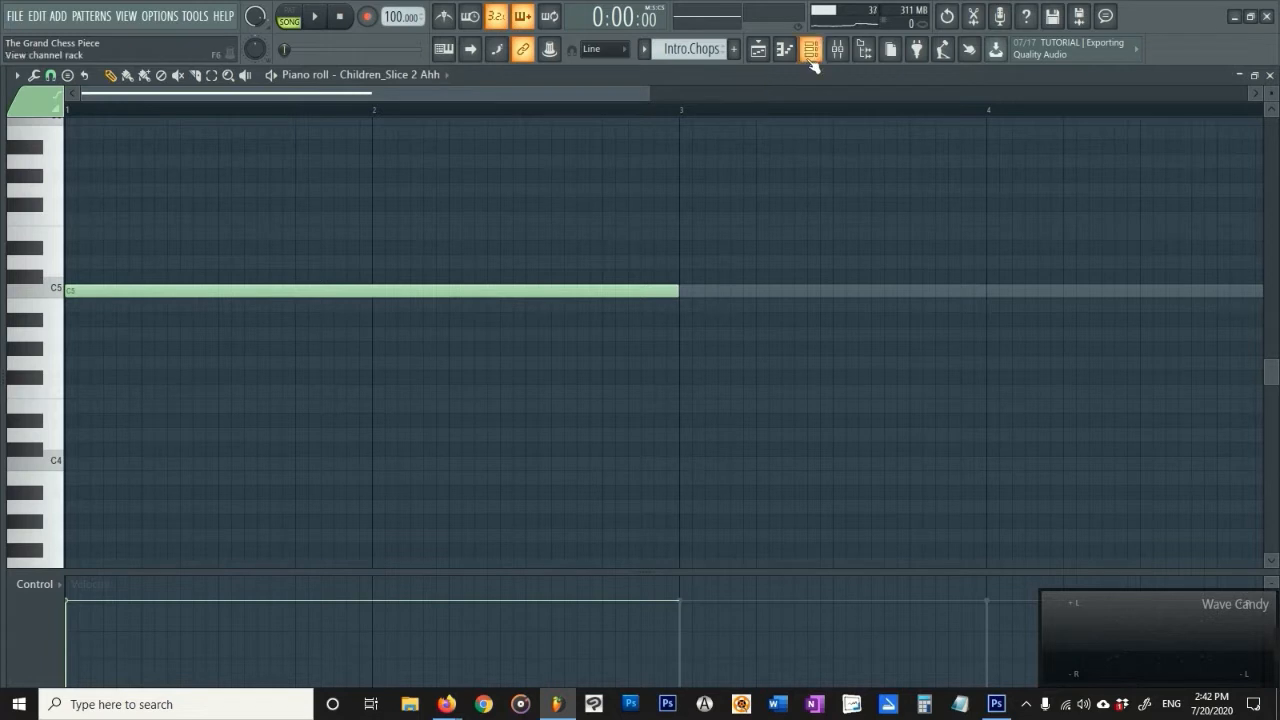
key(F6)
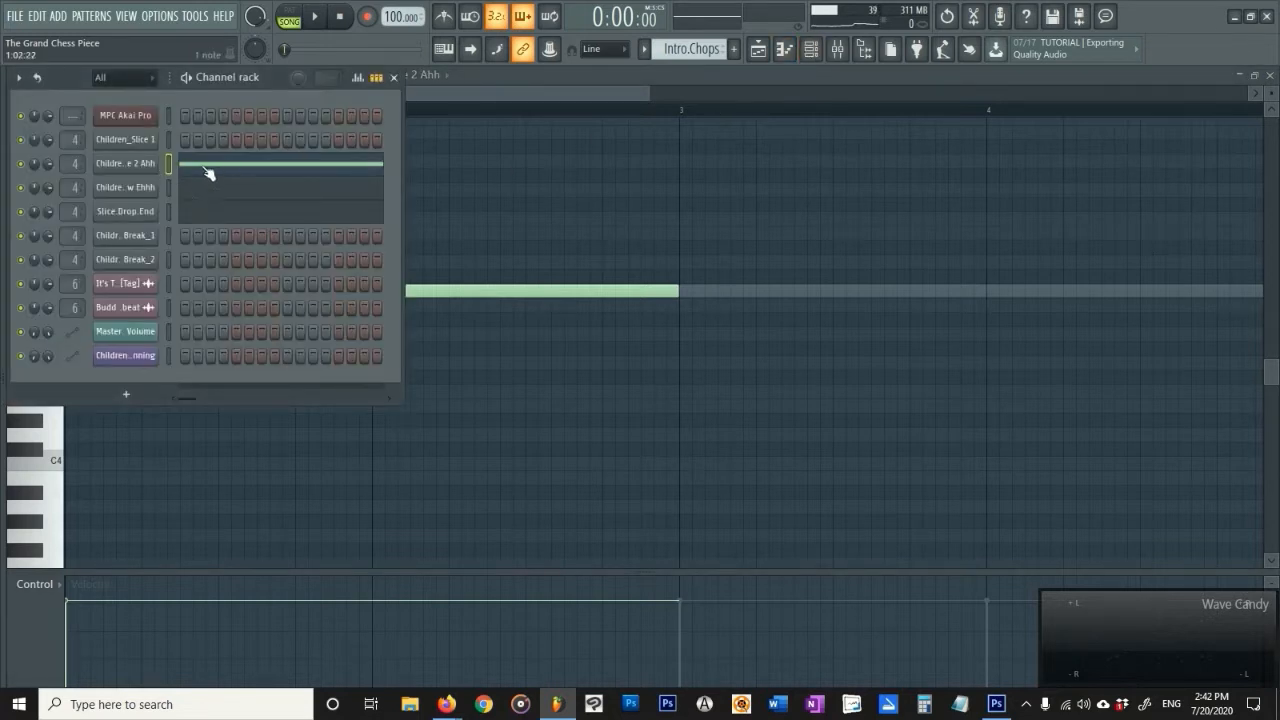
click(526, 93)
drag(526, 93, 353, 97)
key(space)
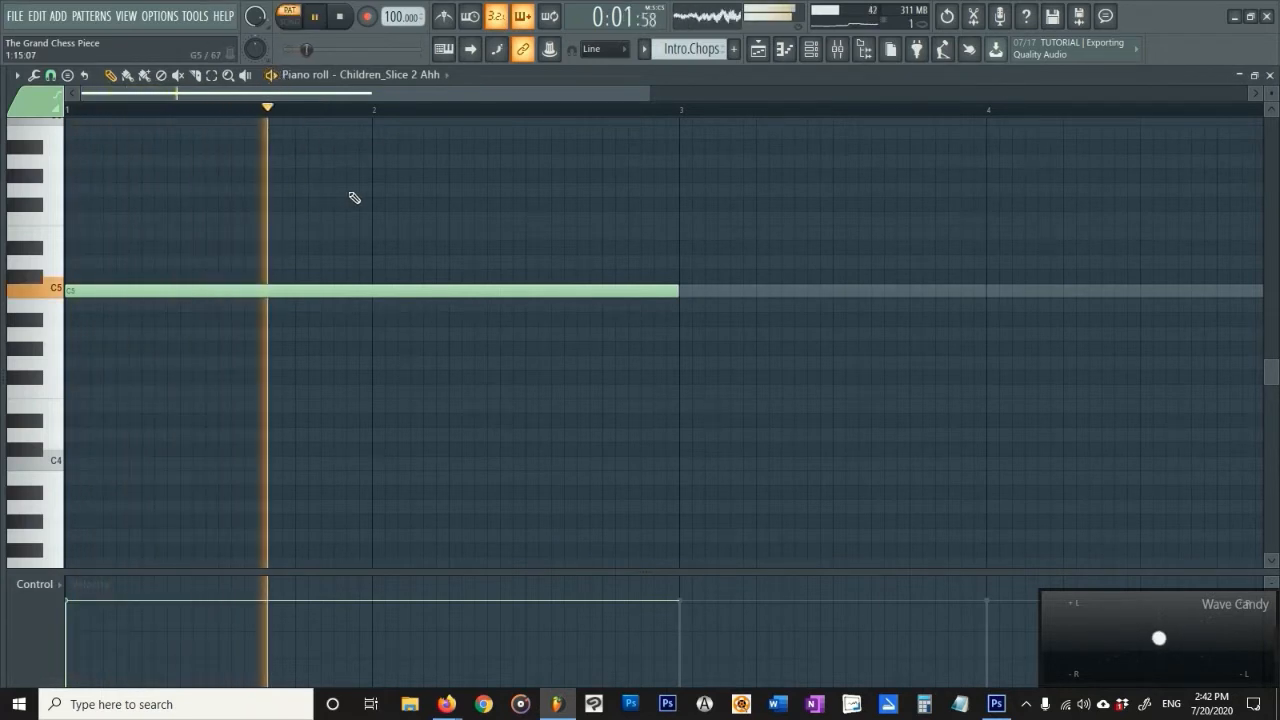
key(space)
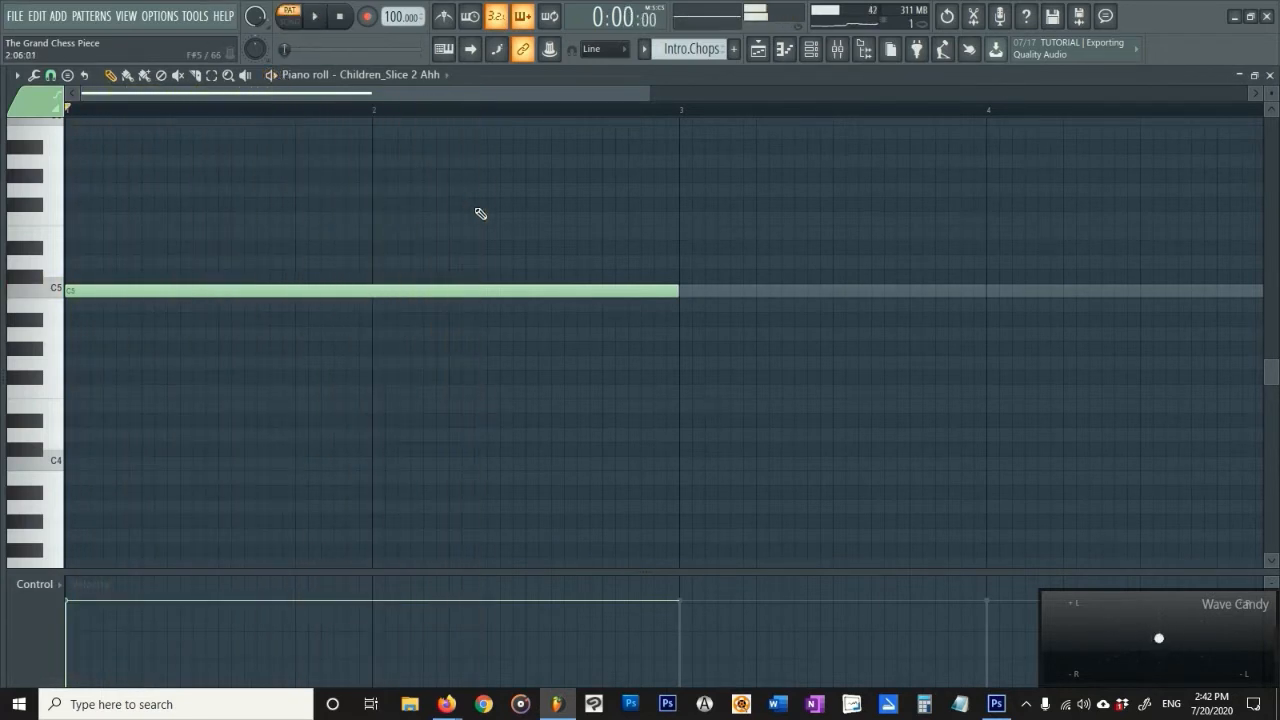
Examine the sampler settings and waveform of the Children_Slice 2 Ahh channel.
click(813, 55)
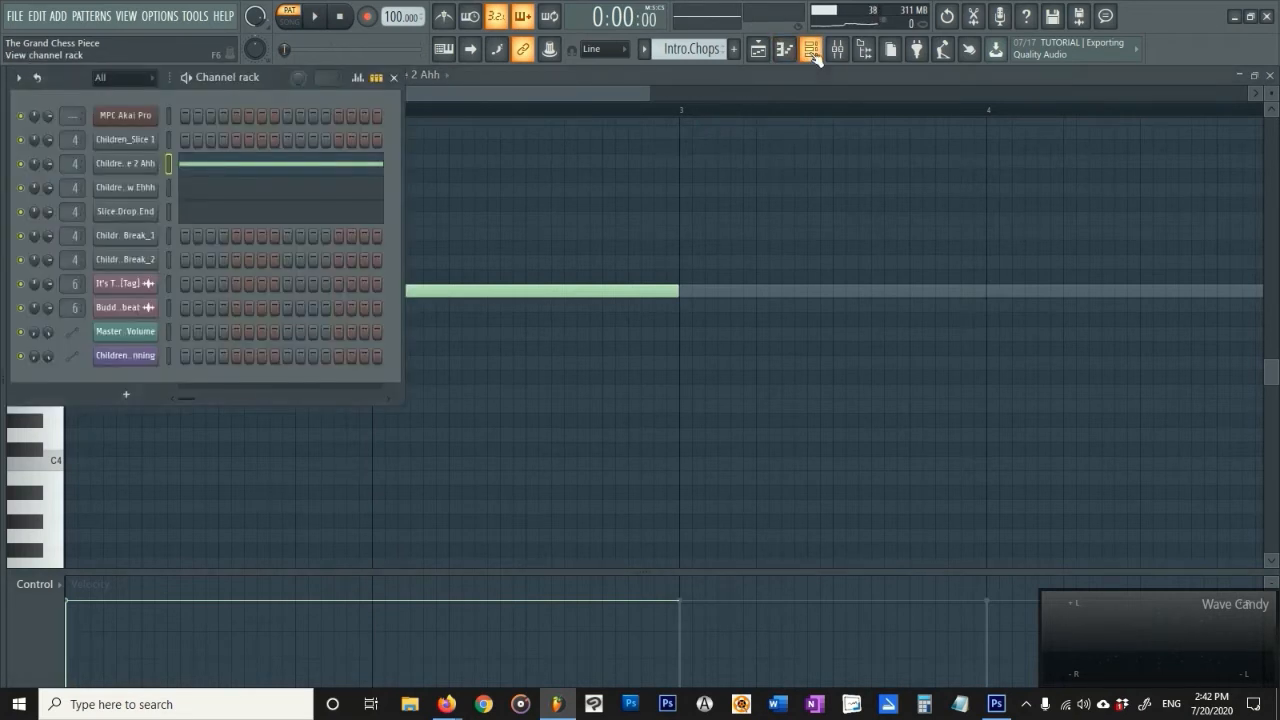
click(140, 168)
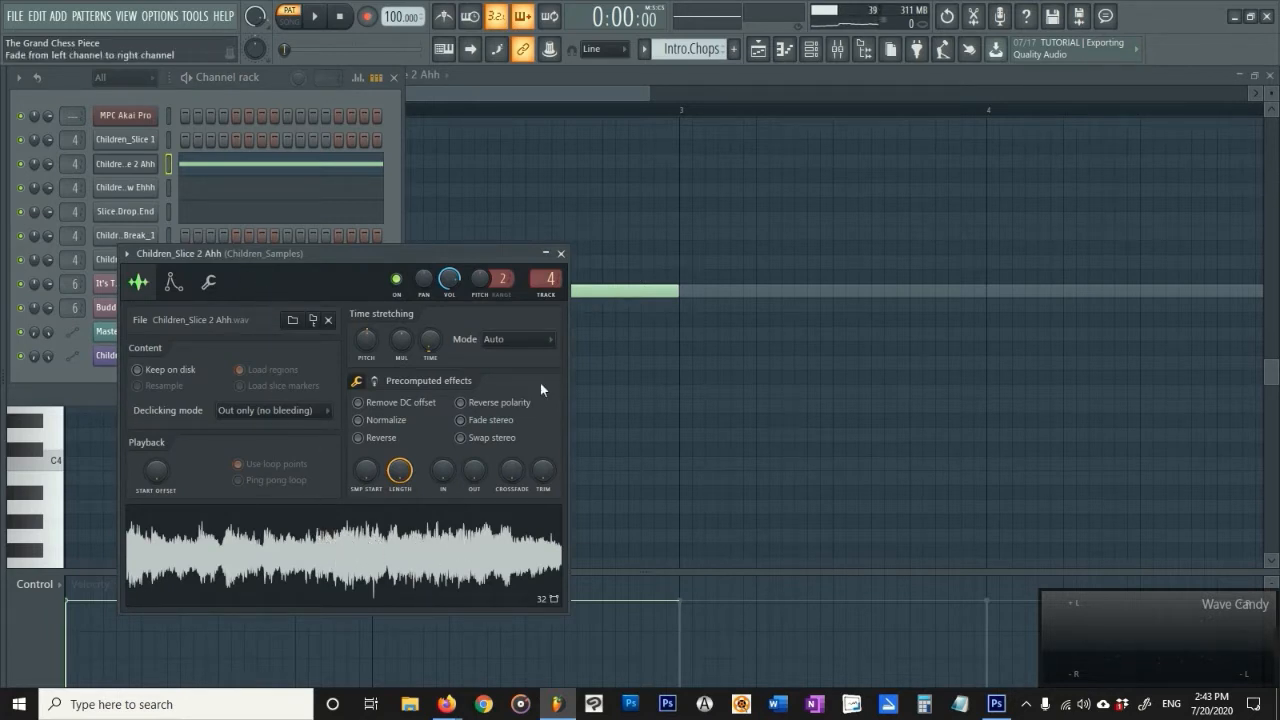
click(561, 253)
click(488, 96)
drag(488, 96, 399, 97)
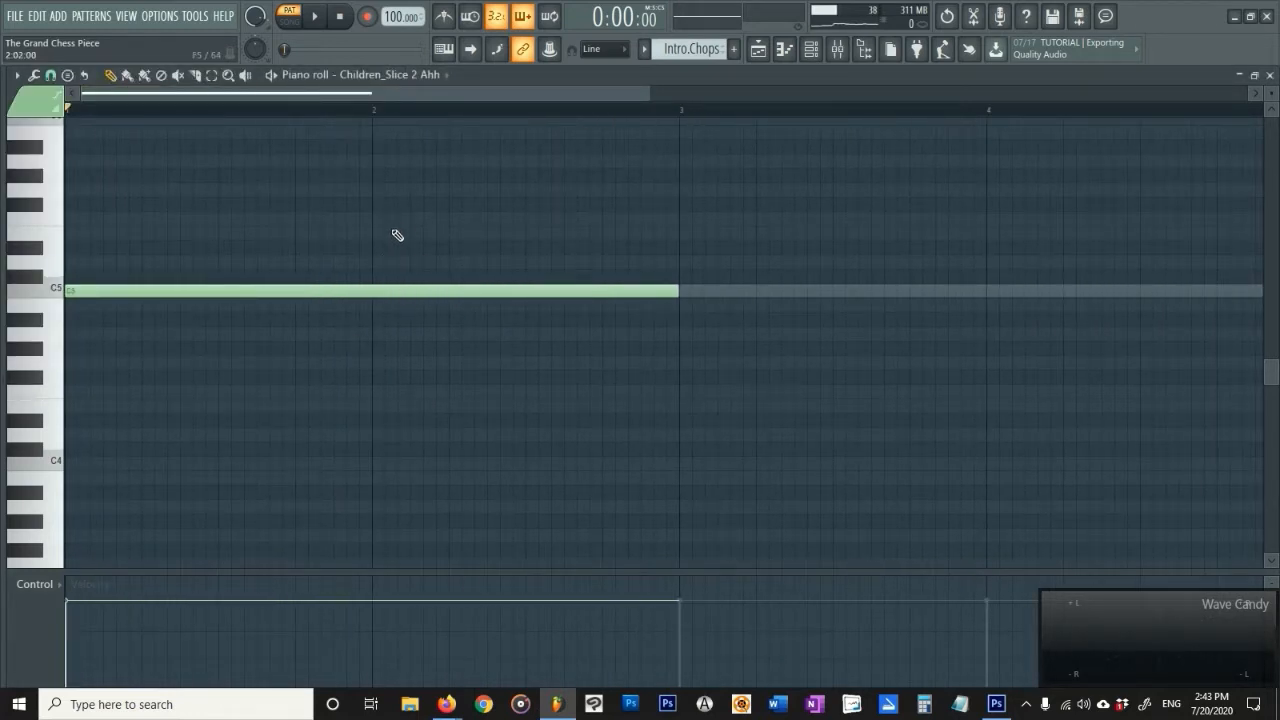
Slice the long C5 note at the start of bar 2 and again one beat further on, and play the result.
click(200, 77)
key(space)
drag(373, 270, 374, 322)
drag(446, 276, 450, 320)
key(space)
key(space)
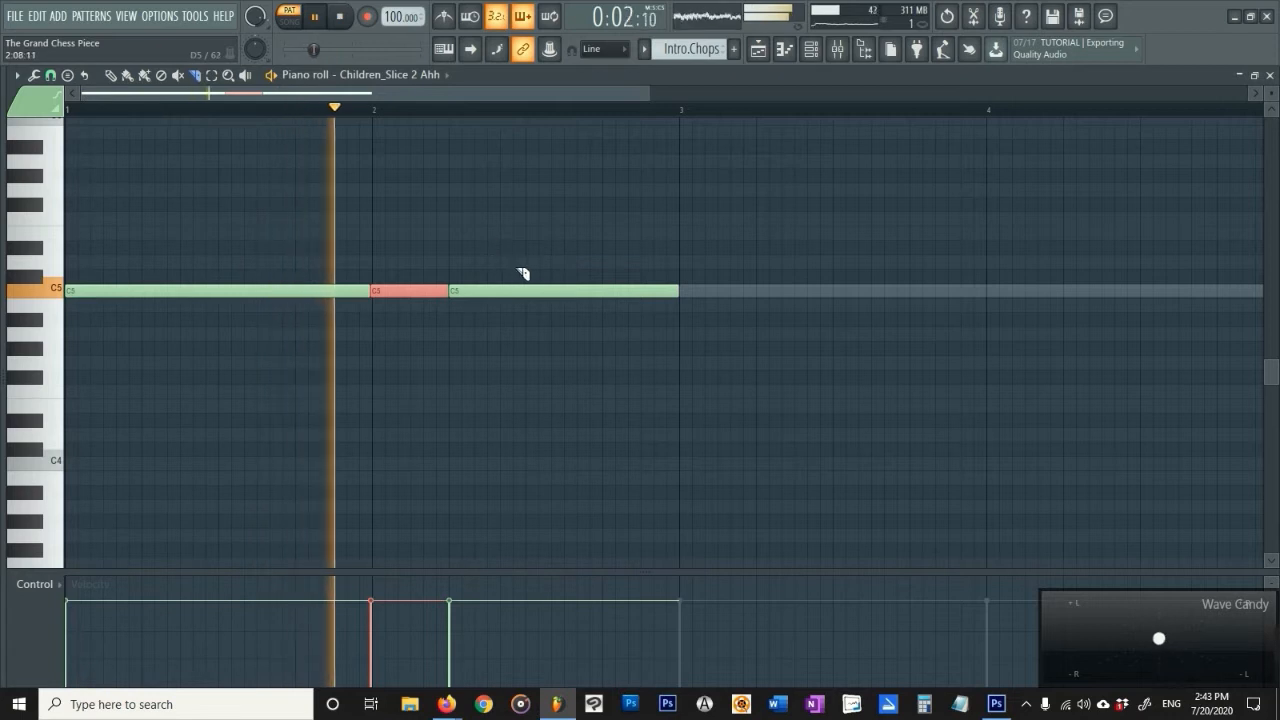
key(space)
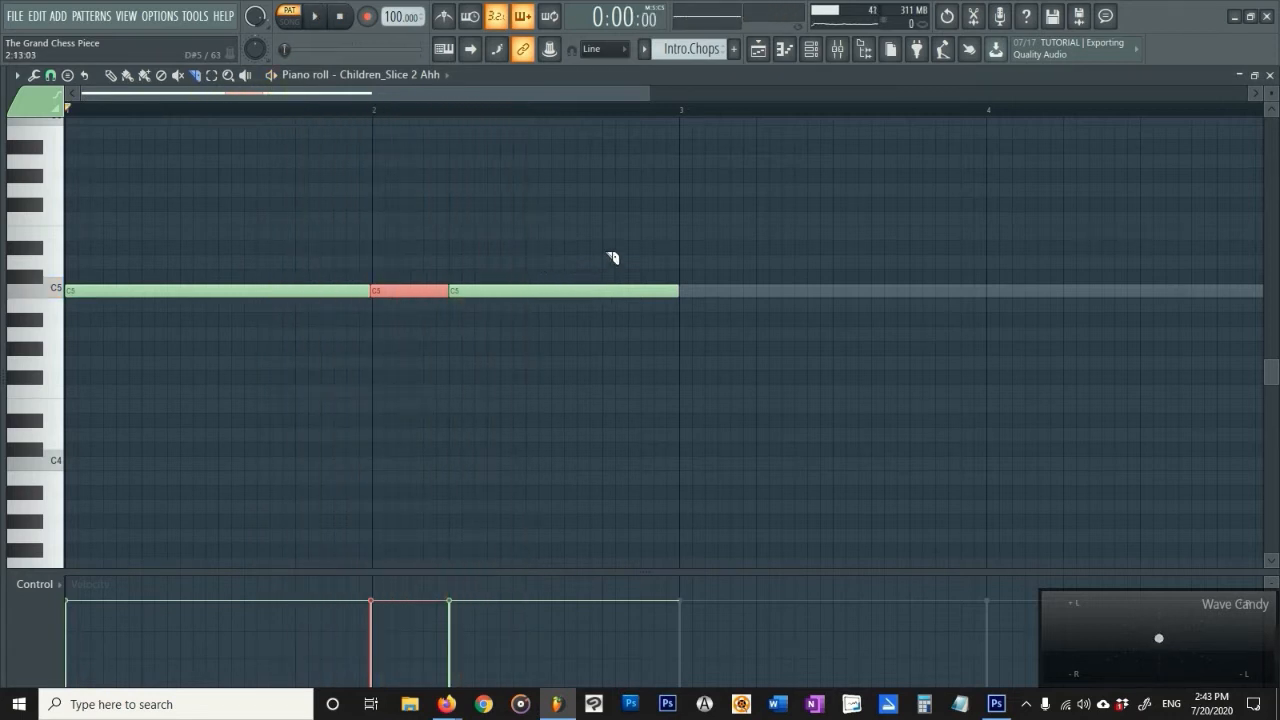
Undo both slices of the C5 note in the piano roll.
mouse_move(603, 262)
mouse_down()
mouse_move(604, 302)
mouse_move(610, 278)
mouse_up()
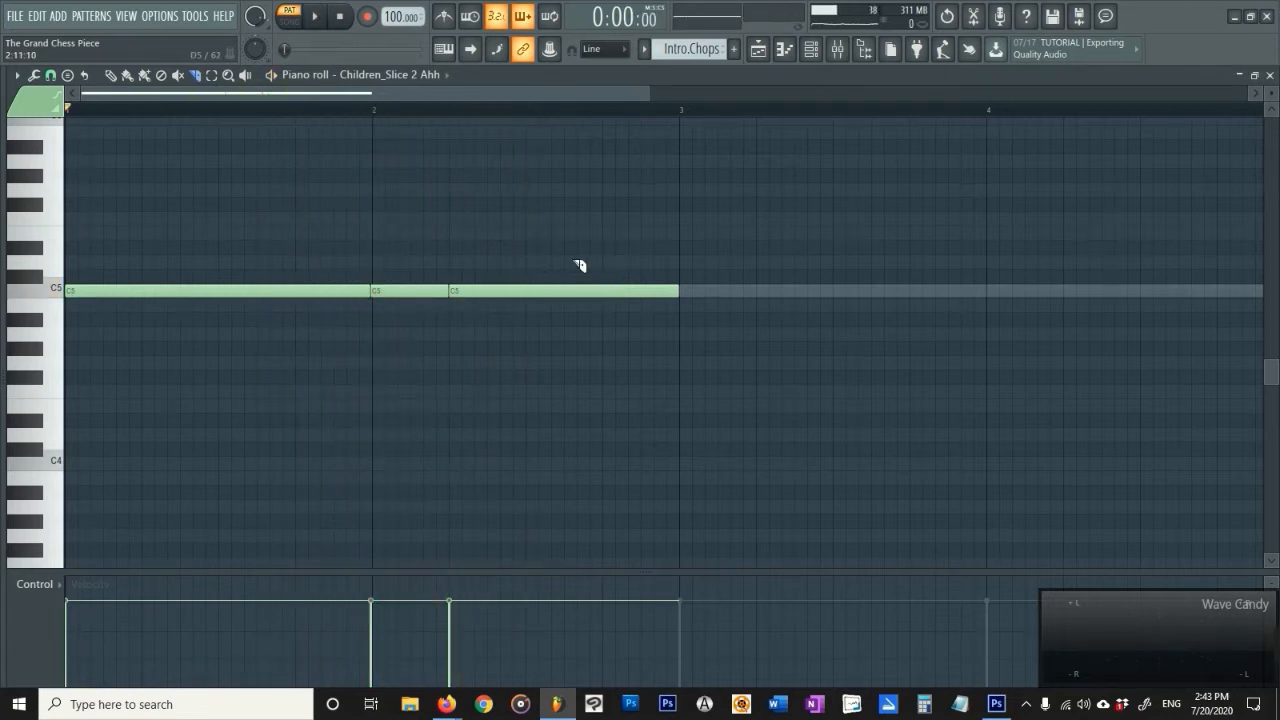
key(ctrl+alt+z)
key(ctrl+alt+z)
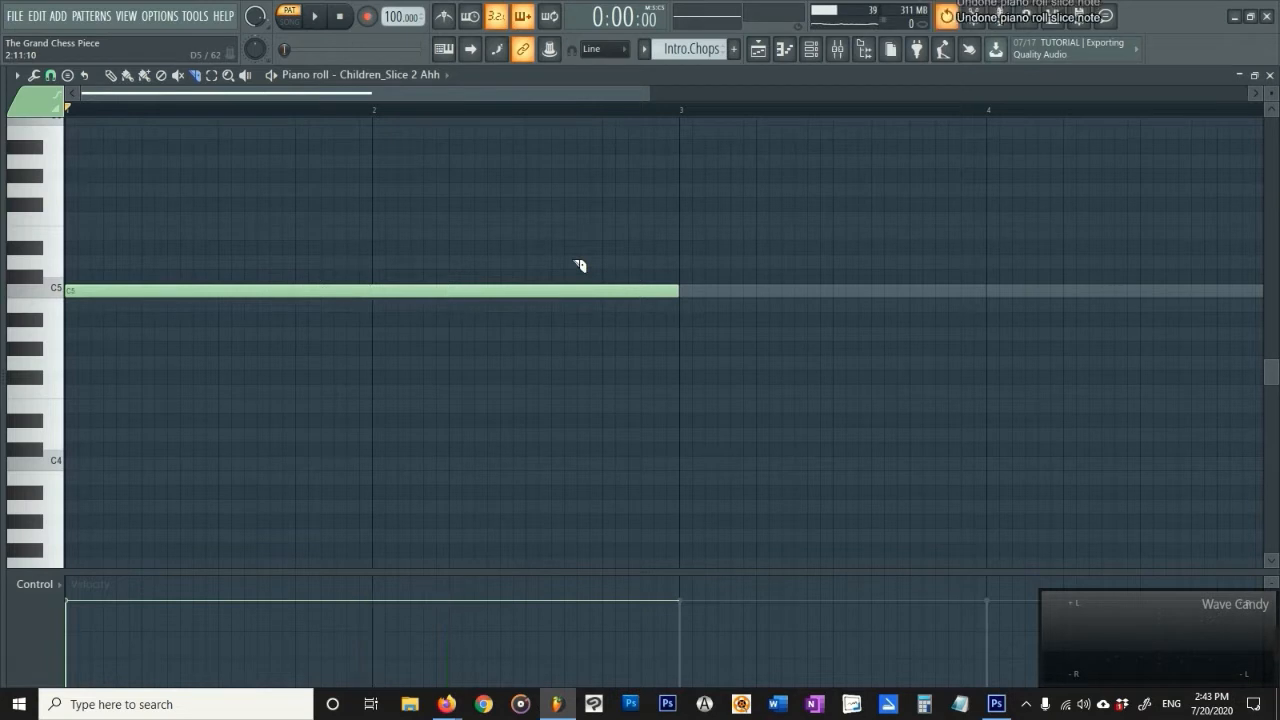
Place the Children_Slice 2 Ahh sample in the playlist as an audio clip on Track 6, starting at bar 5.
click(818, 56)
click(818, 56)
click(818, 56)
click(818, 56)
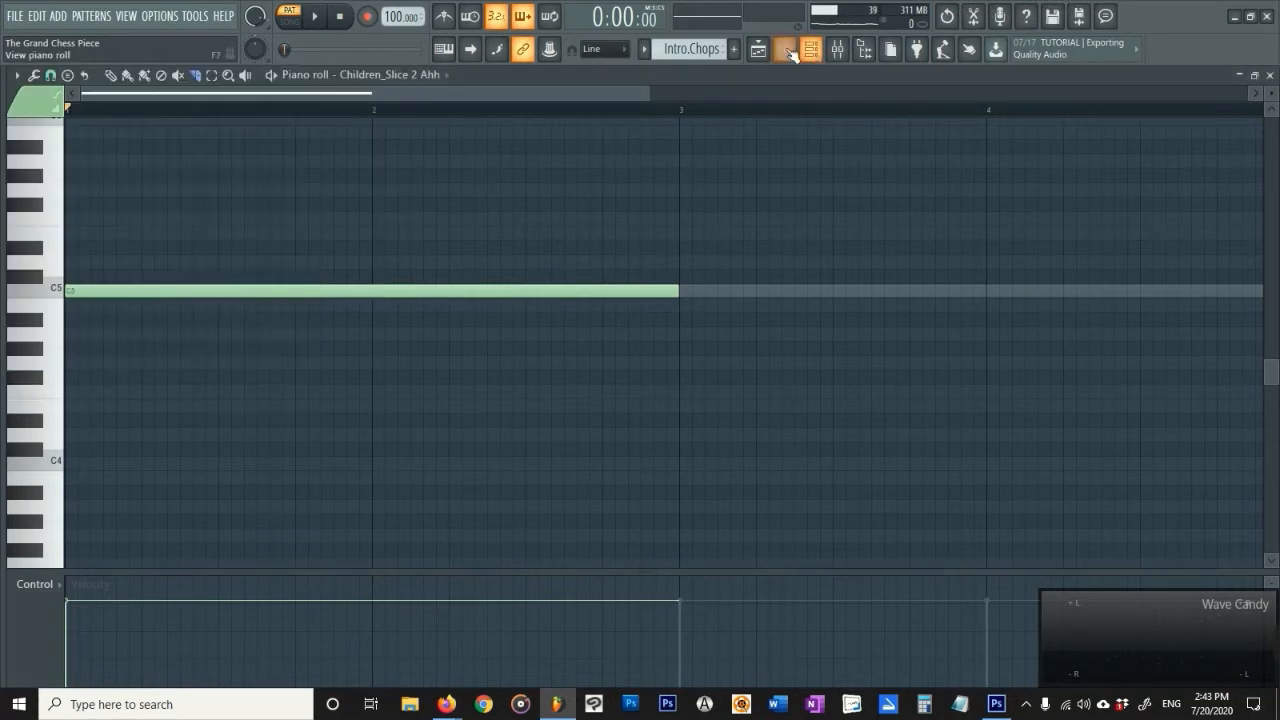
click(790, 53)
click(810, 52)
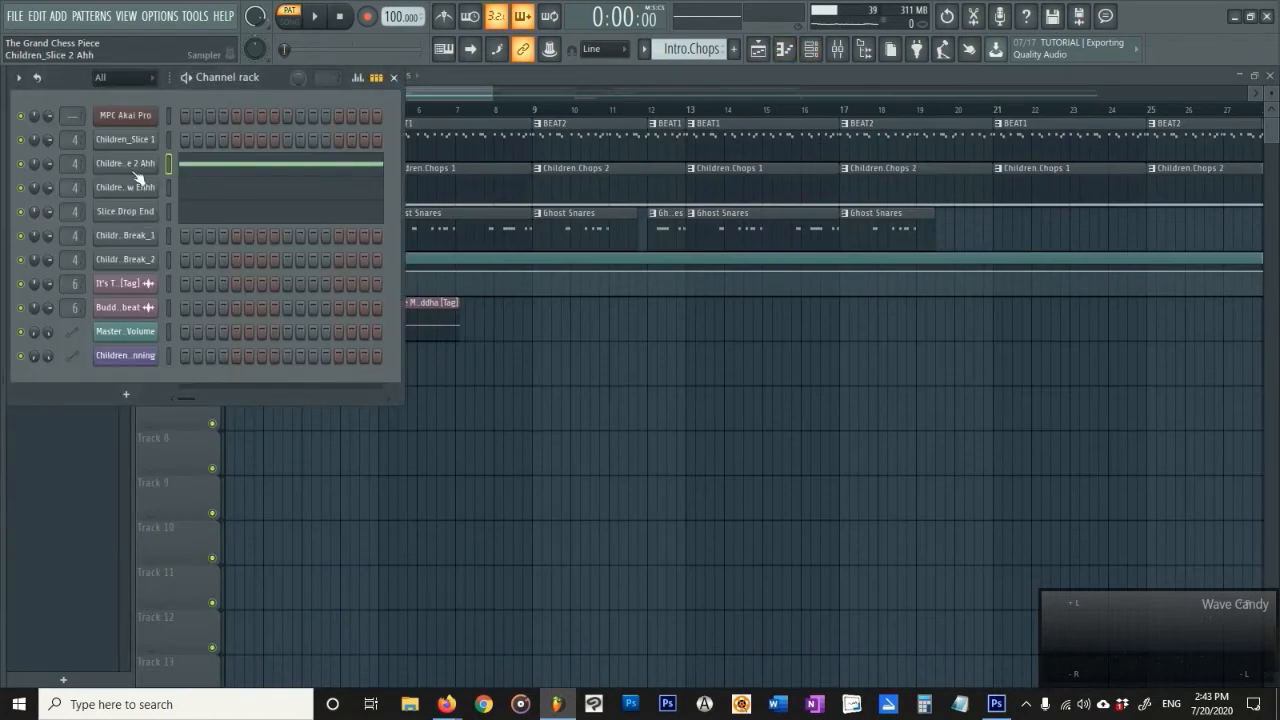
click(140, 165)
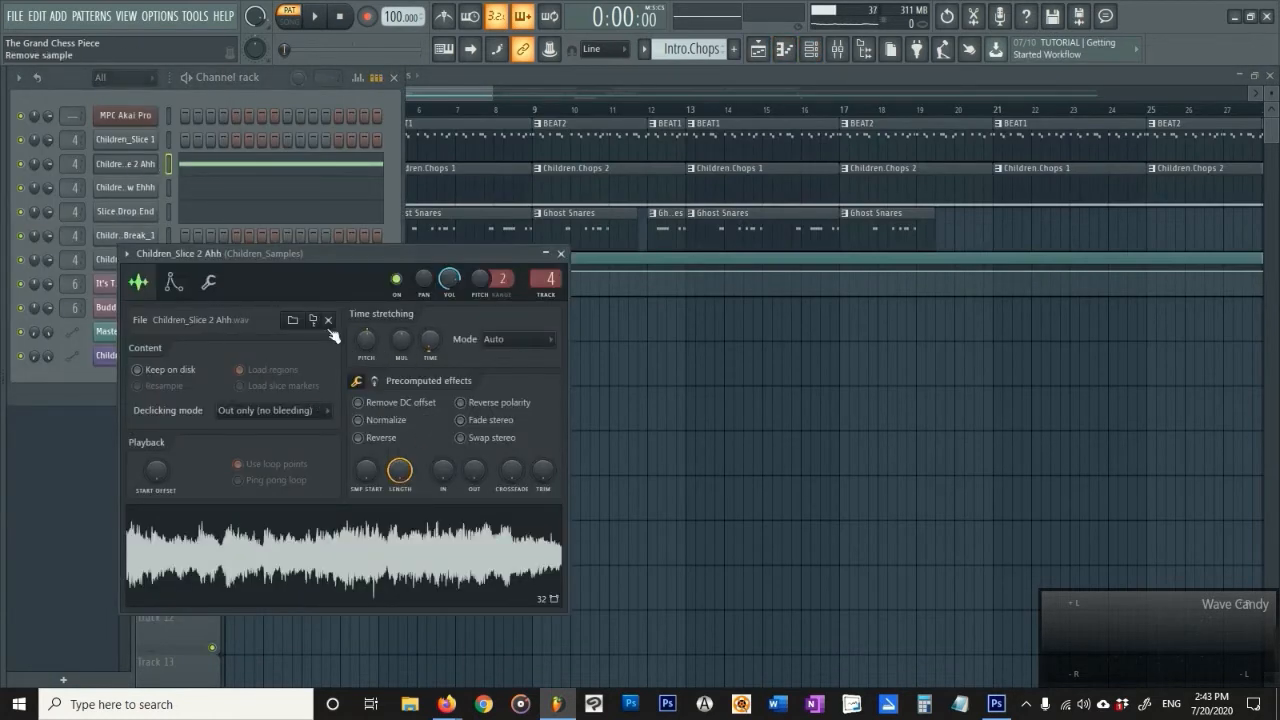
drag(355, 555, 392, 354)
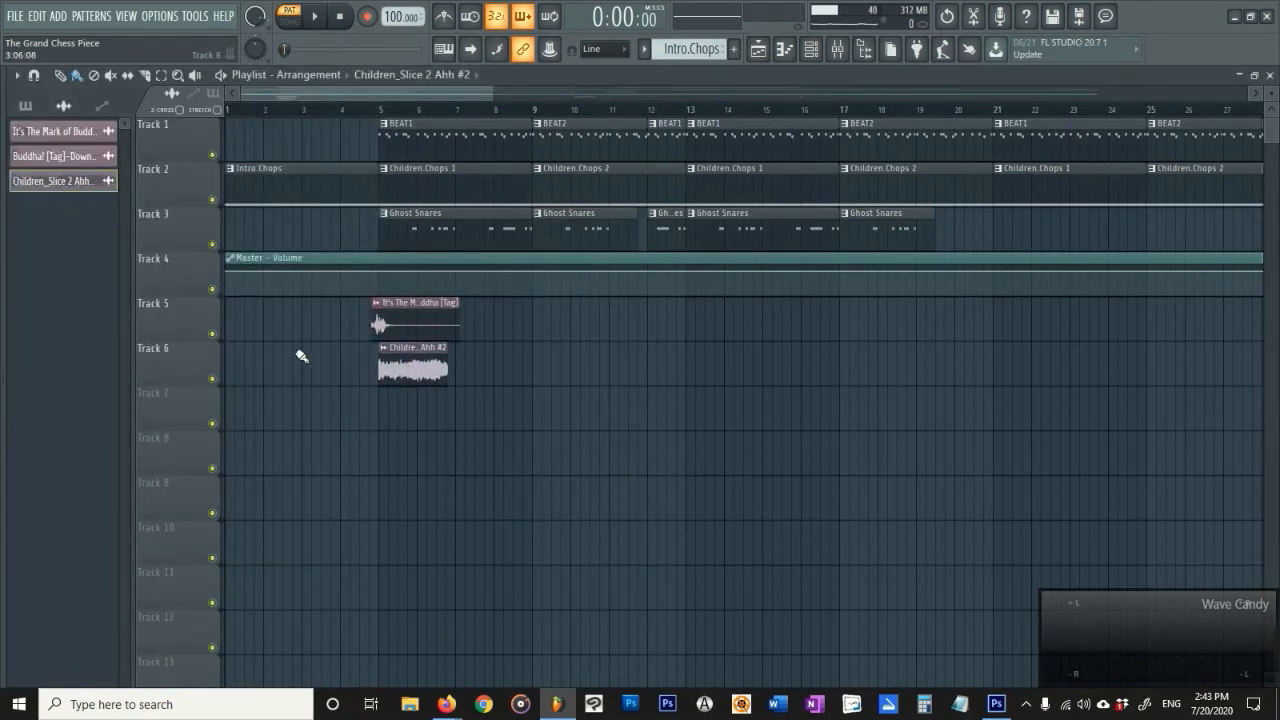
Mute the "It's The Mark of Buddha [Tag]" clip on Track 5.
key(t)
click(405, 326)
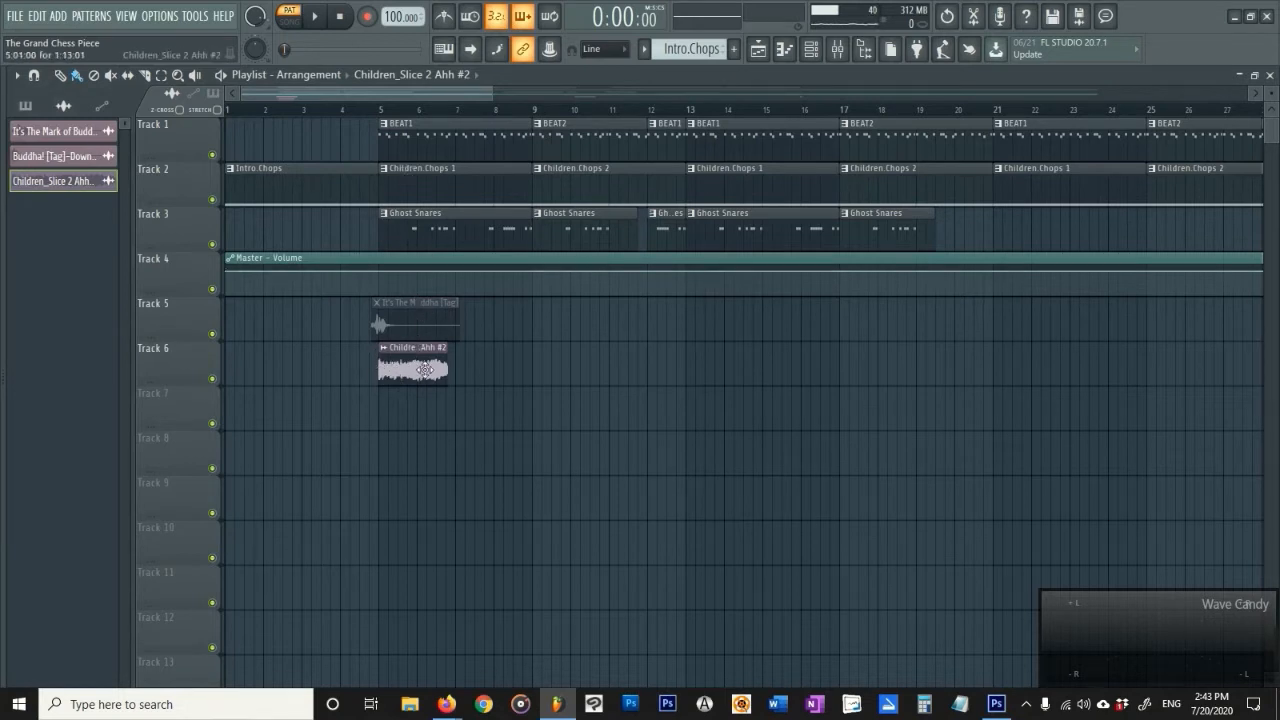
Time-stretch the Children_Slice 2 Ahh #2 clip on Track 6 to a length of 2:00:00, keeping Resample mode.
key(Page_Up)
drag(289, 93, 319, 113)
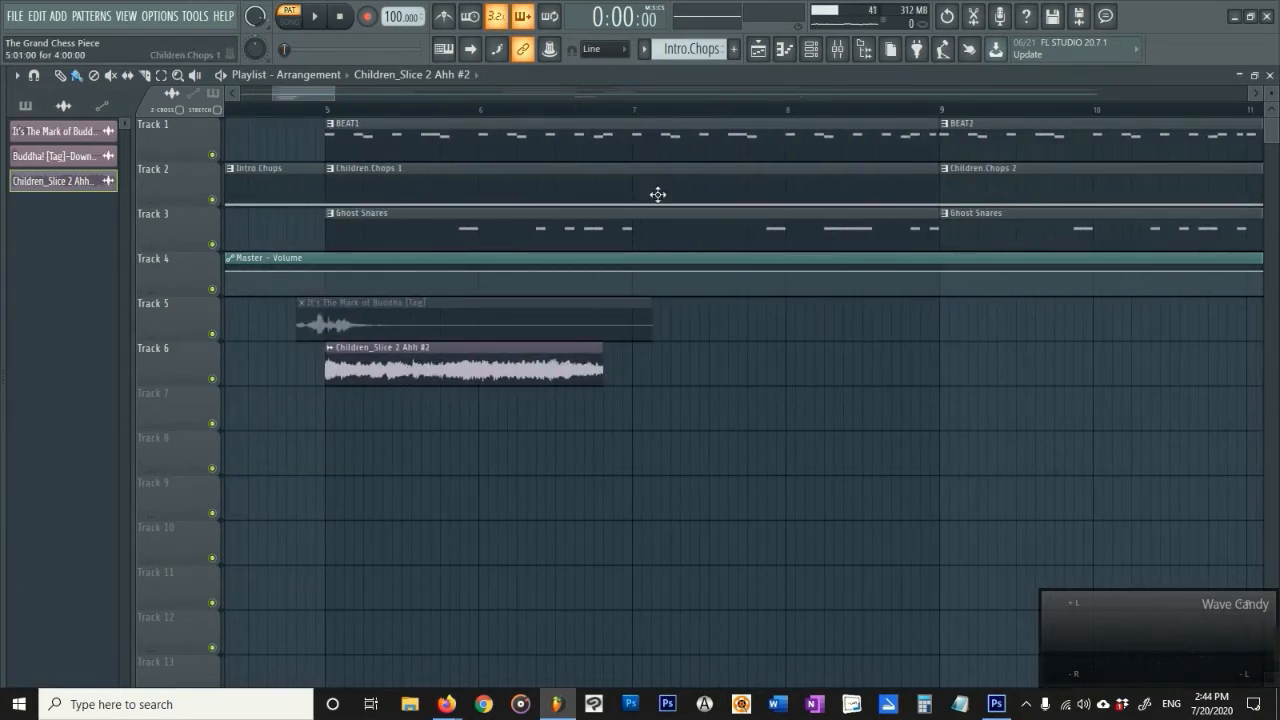
double_click(454, 379)
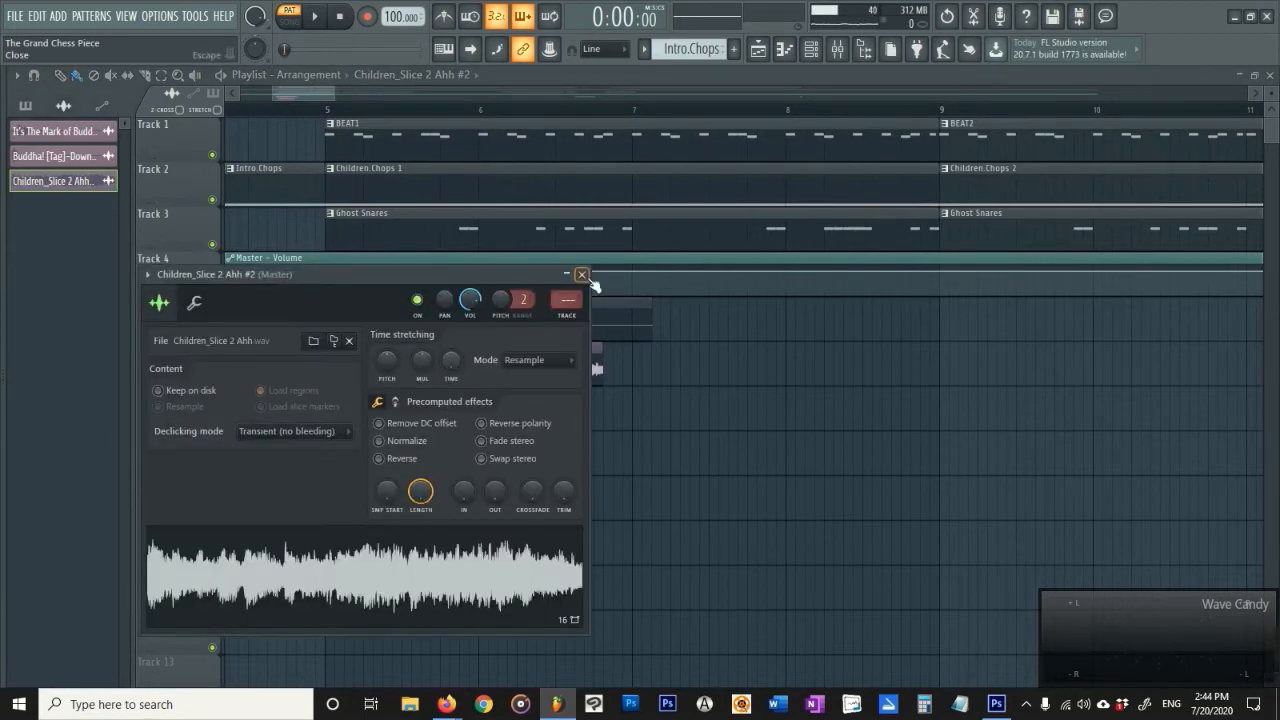
click(582, 279)
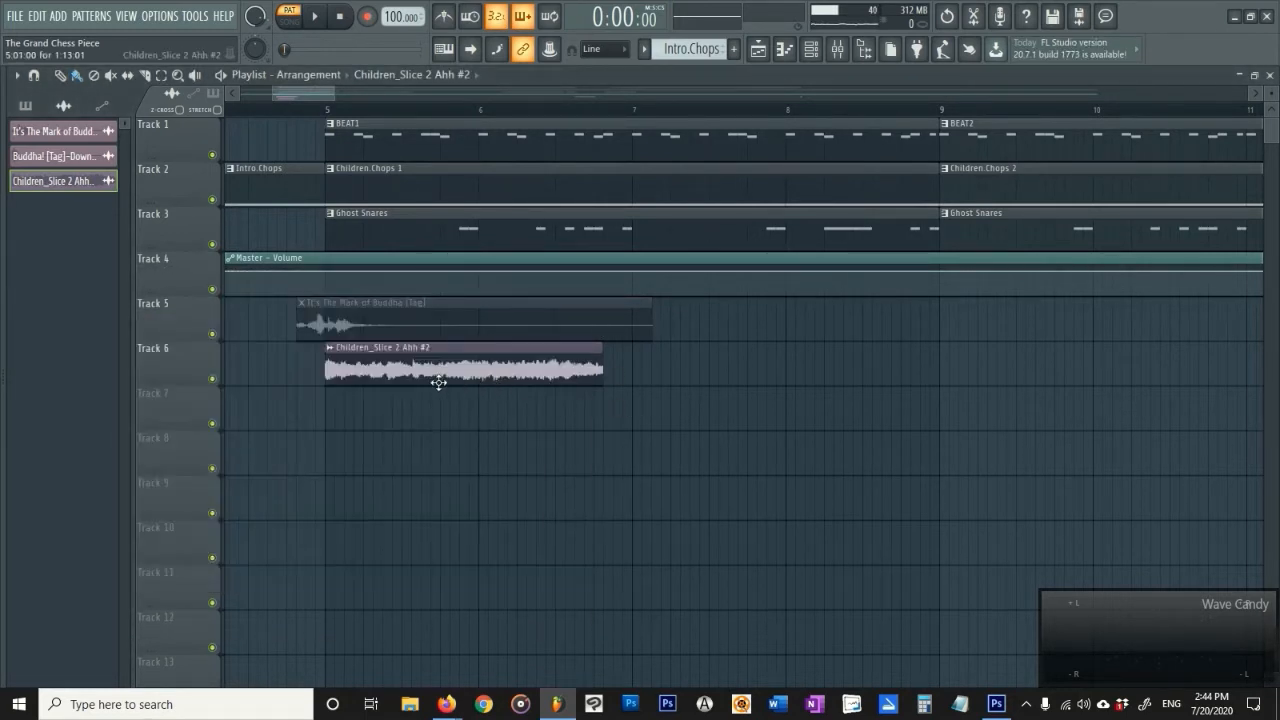
scroll(439, 382, up, 4)
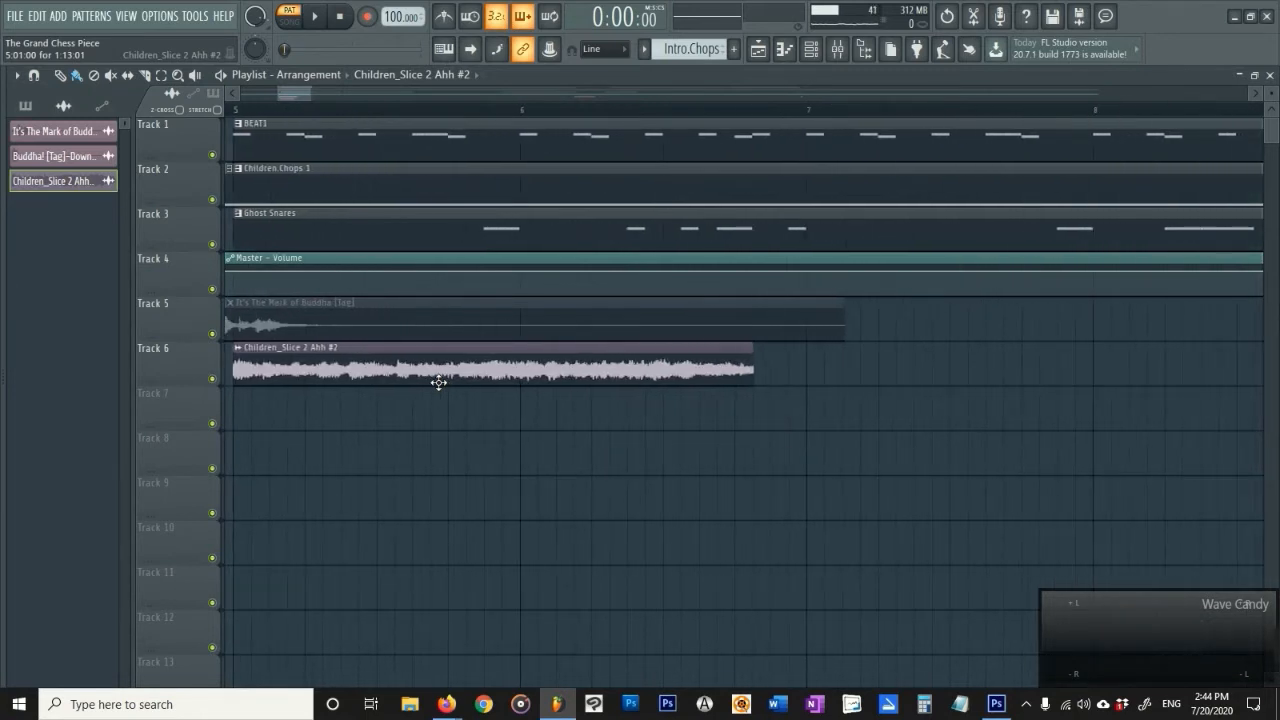
drag(290, 97, 287, 98)
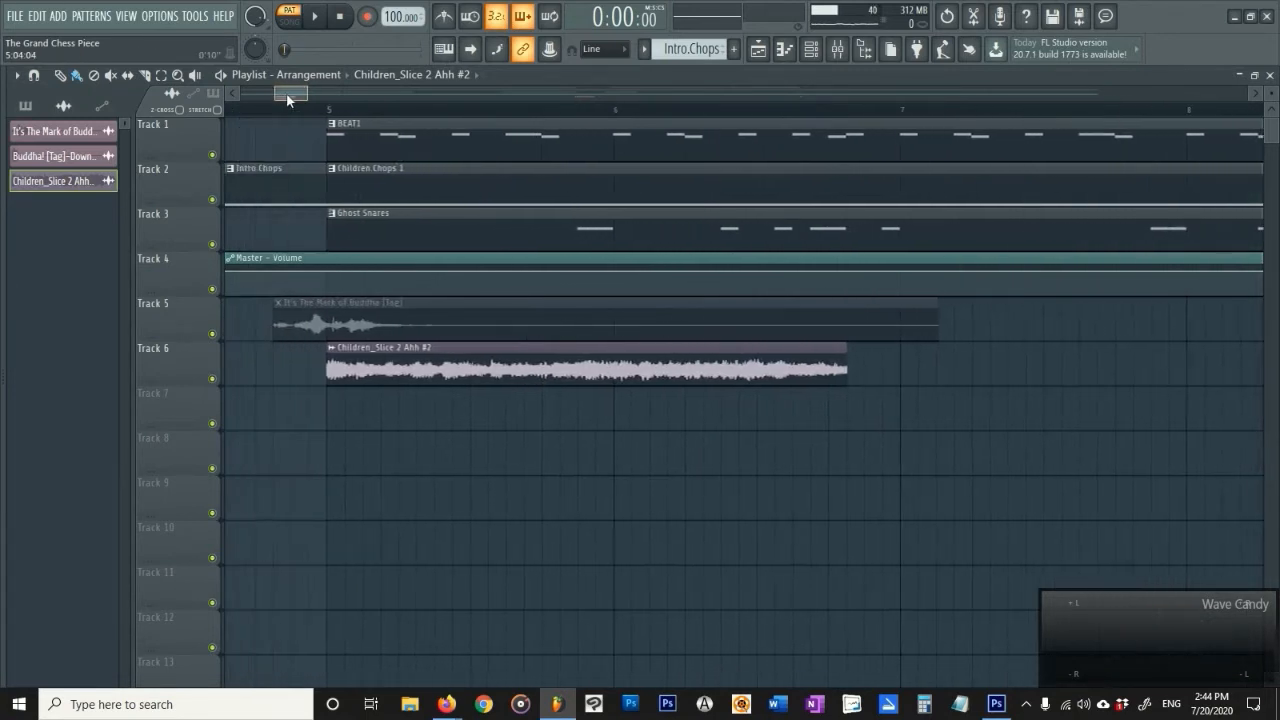
double_click(442, 377)
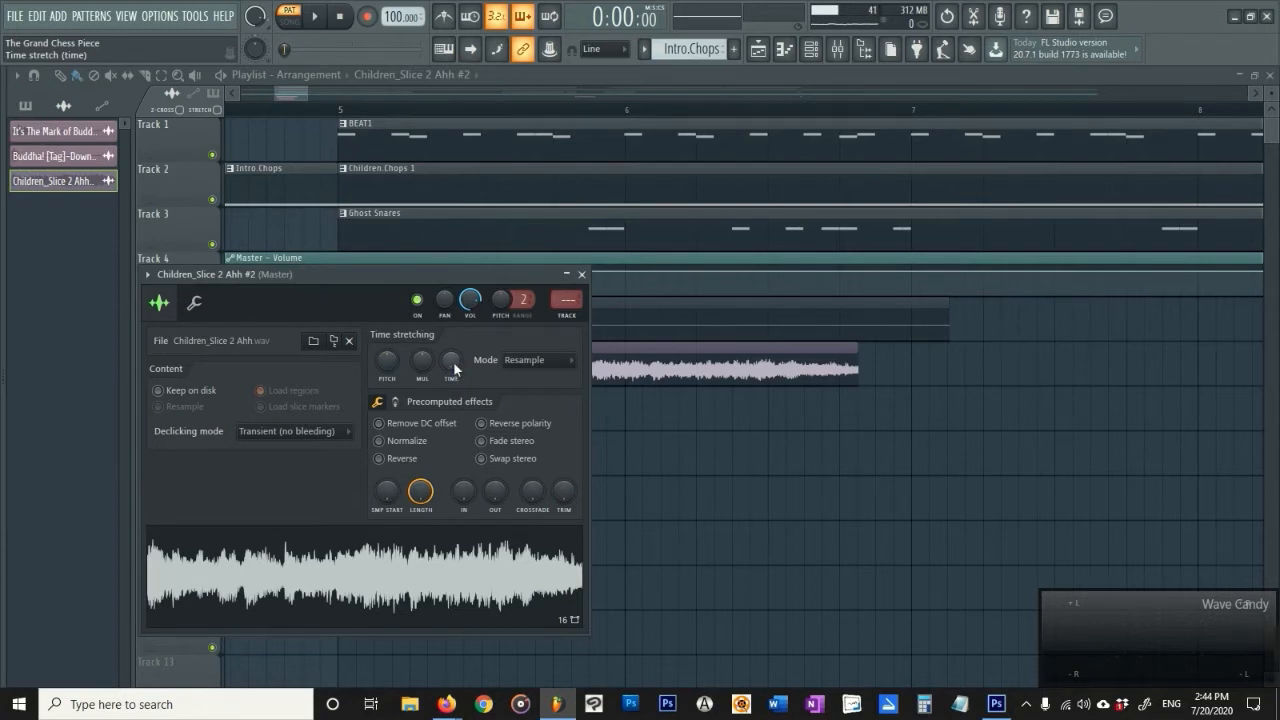
drag(412, 278, 372, 142)
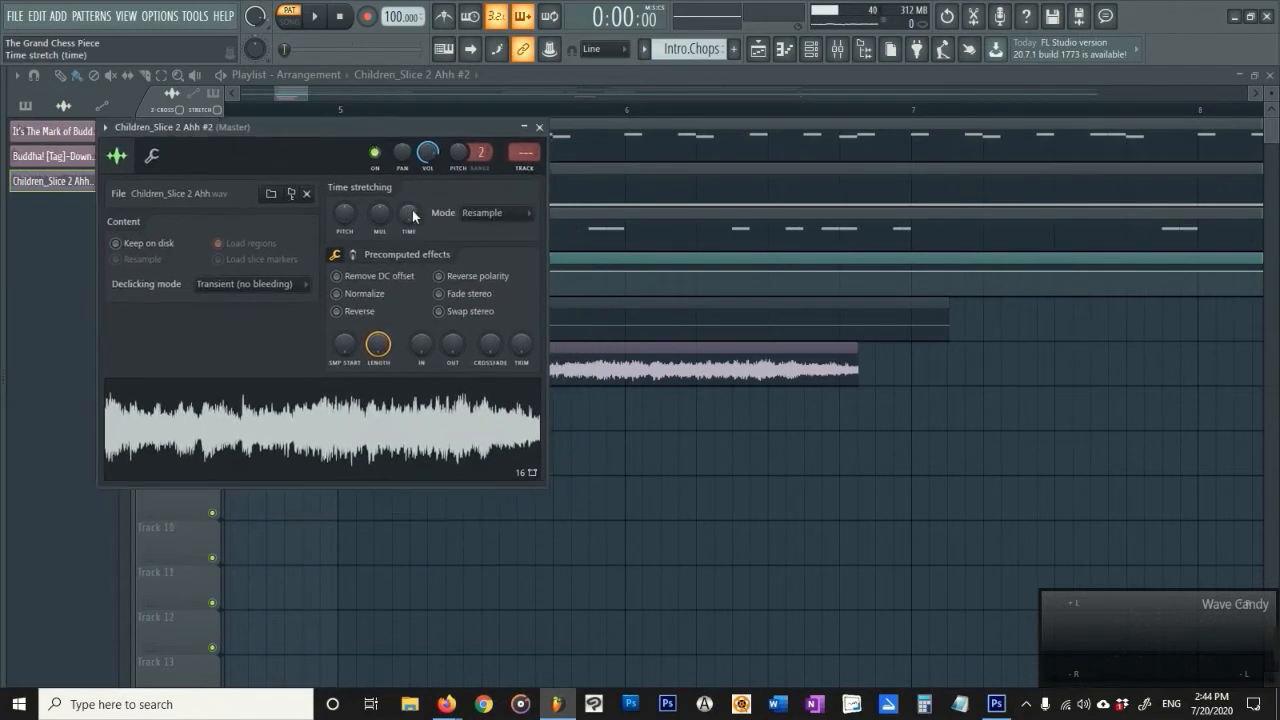
drag(409, 213, 409, 205)
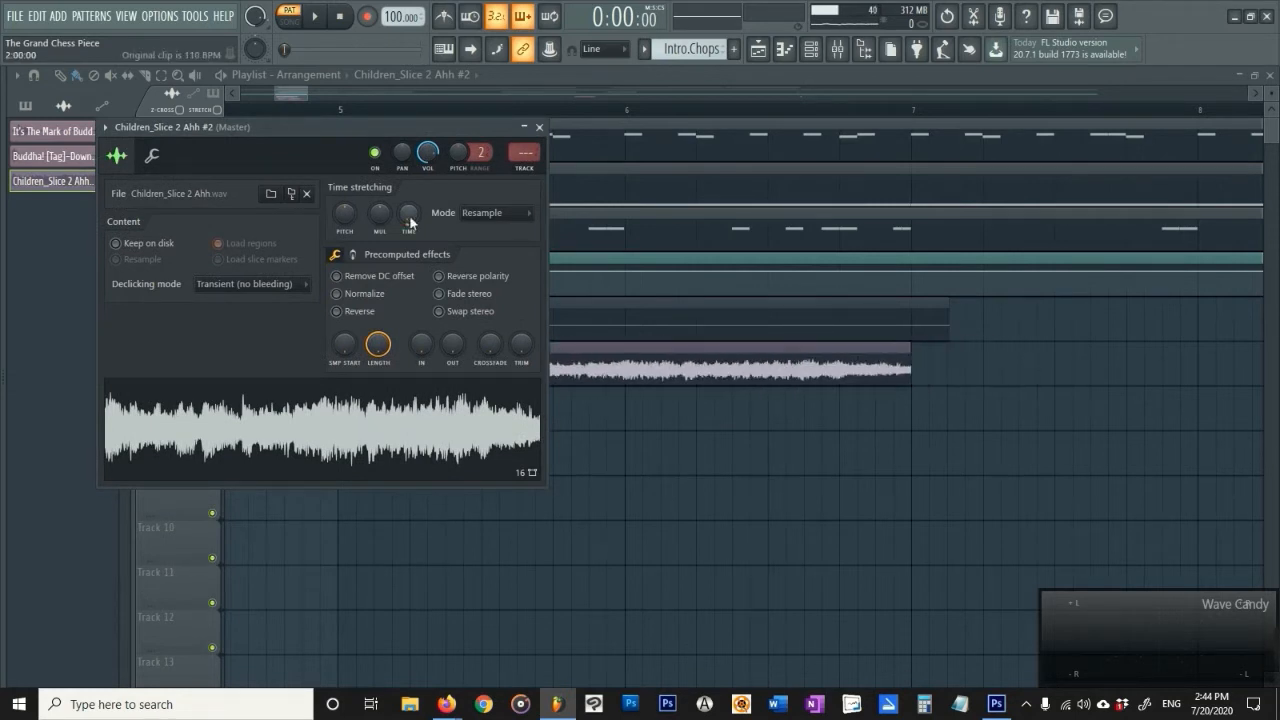
click(539, 127)
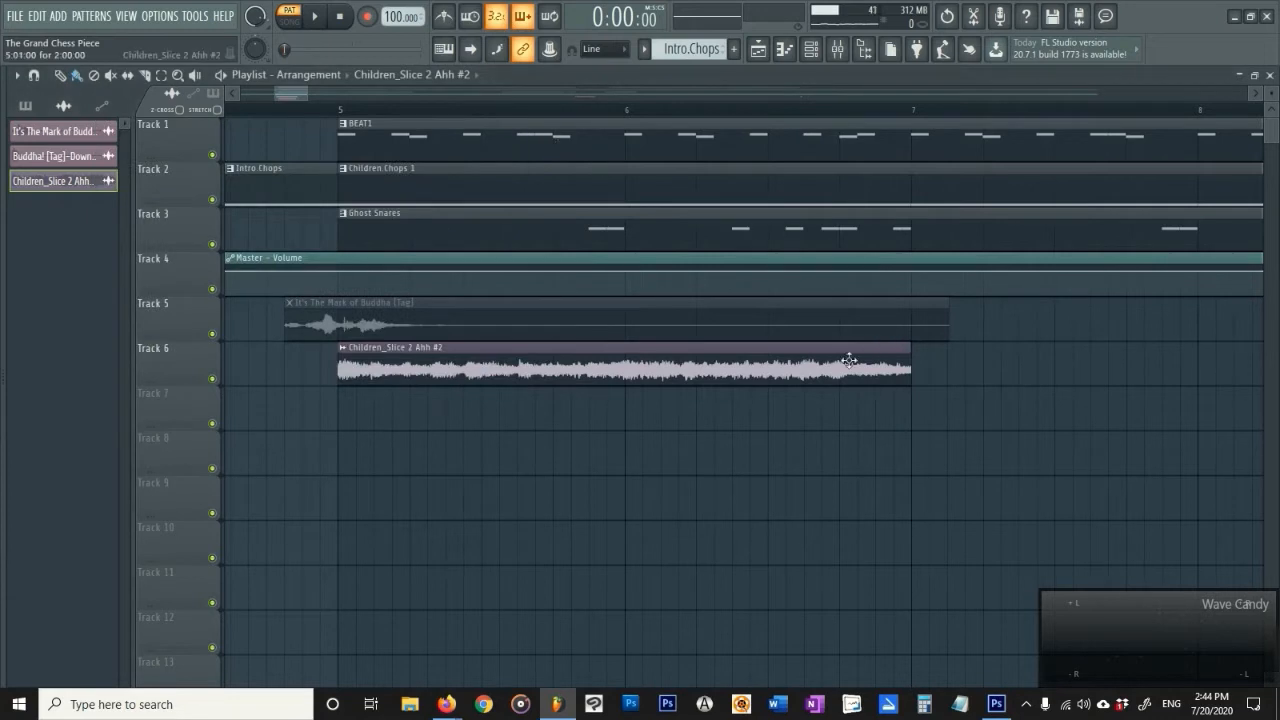
Apply the preset stretch time of 2 bars to the Children_Slice 2 Ahh #2 audio clip.
double_click(602, 383)
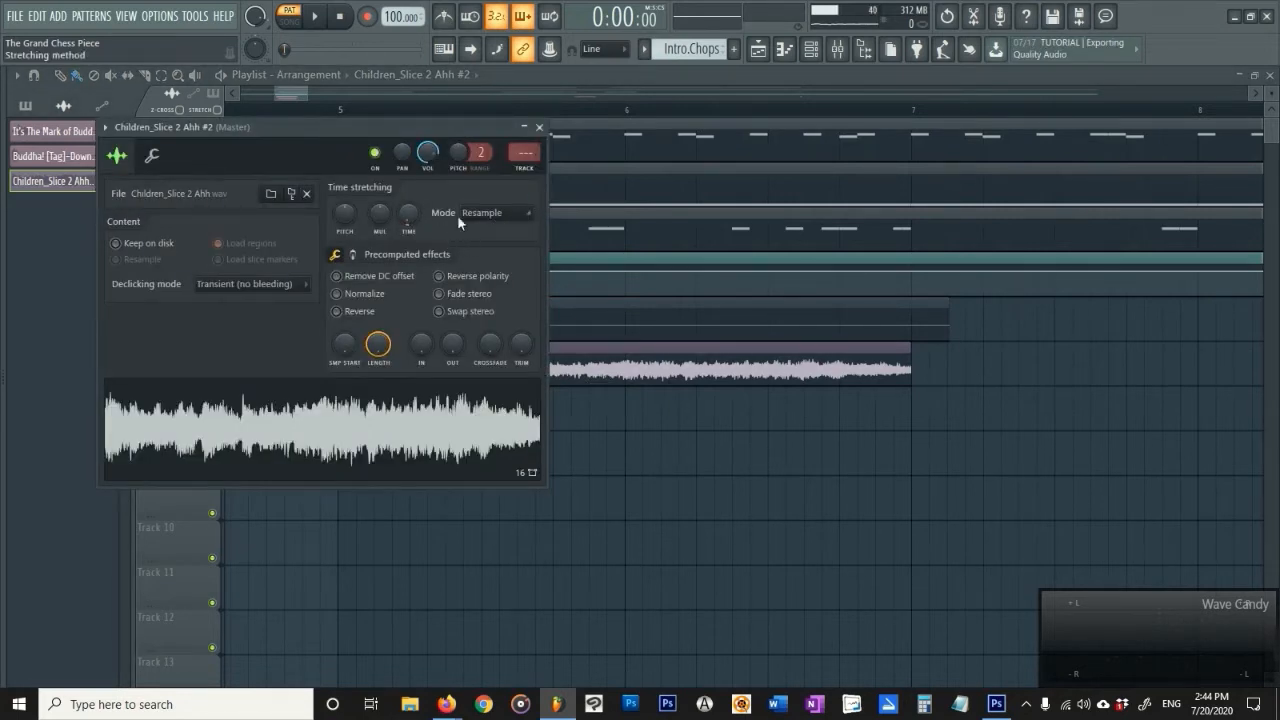
right_click(410, 217)
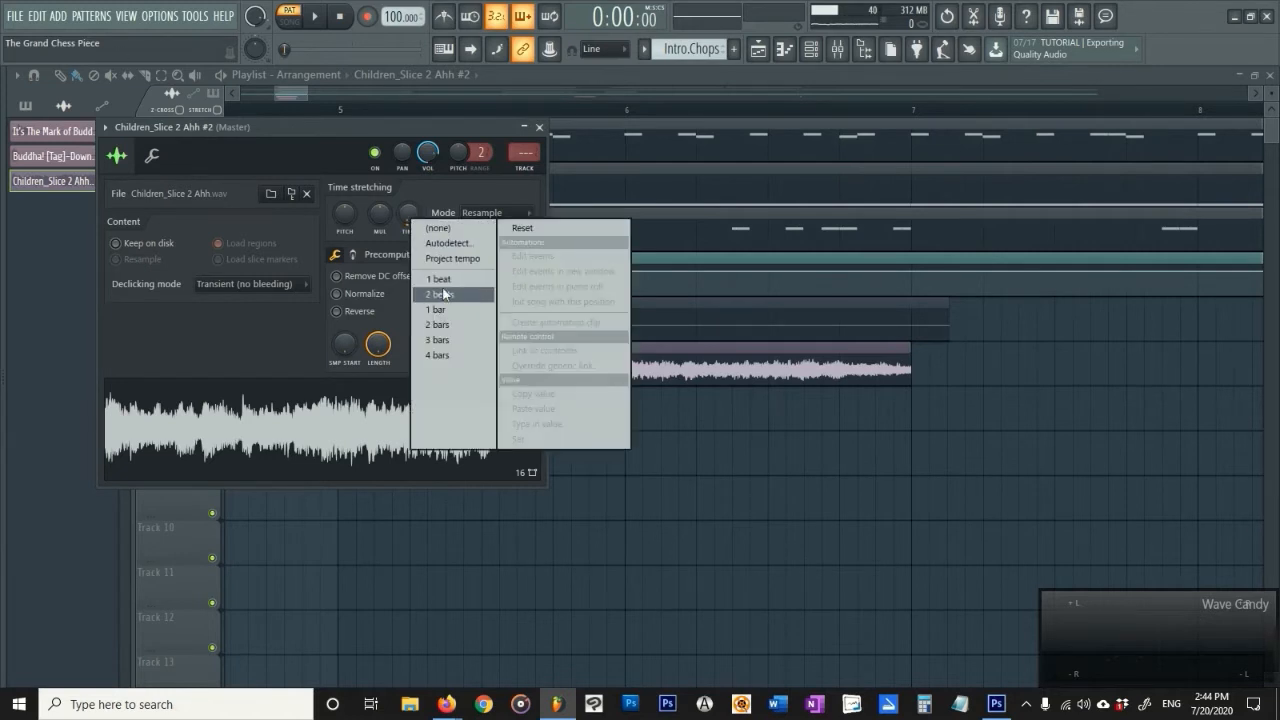
click(399, 216)
right_click(399, 215)
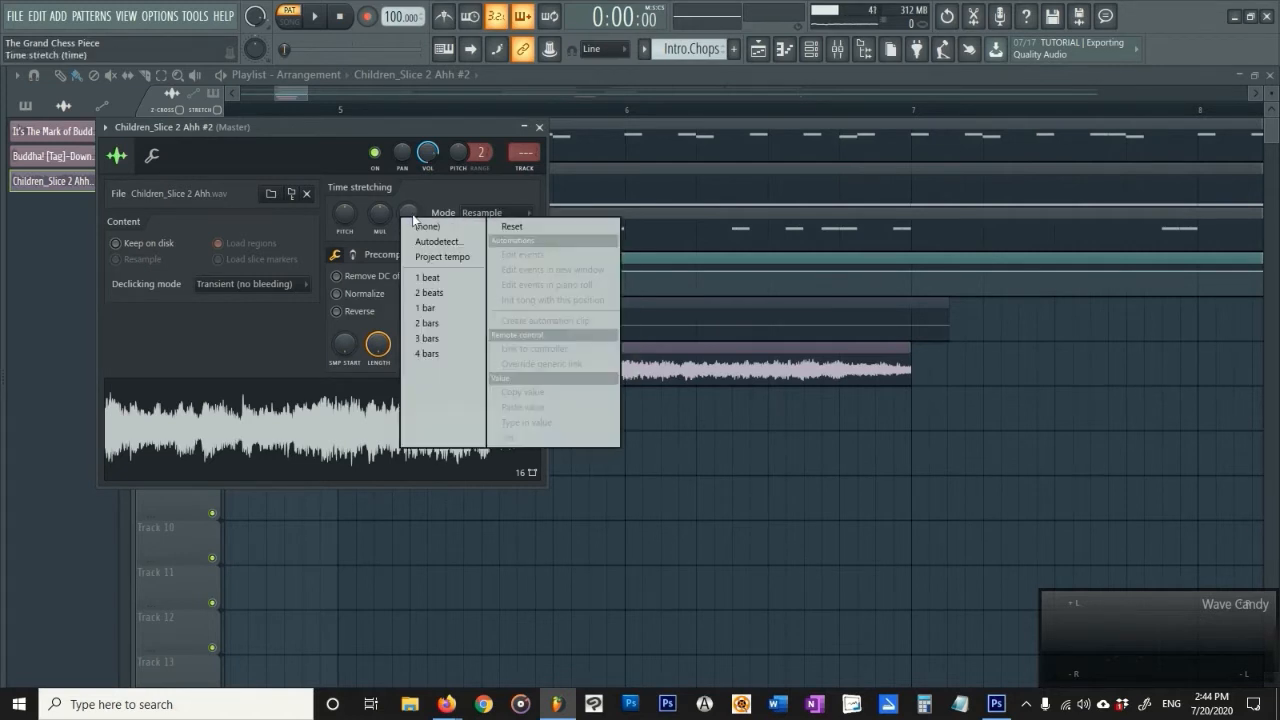
click(449, 322)
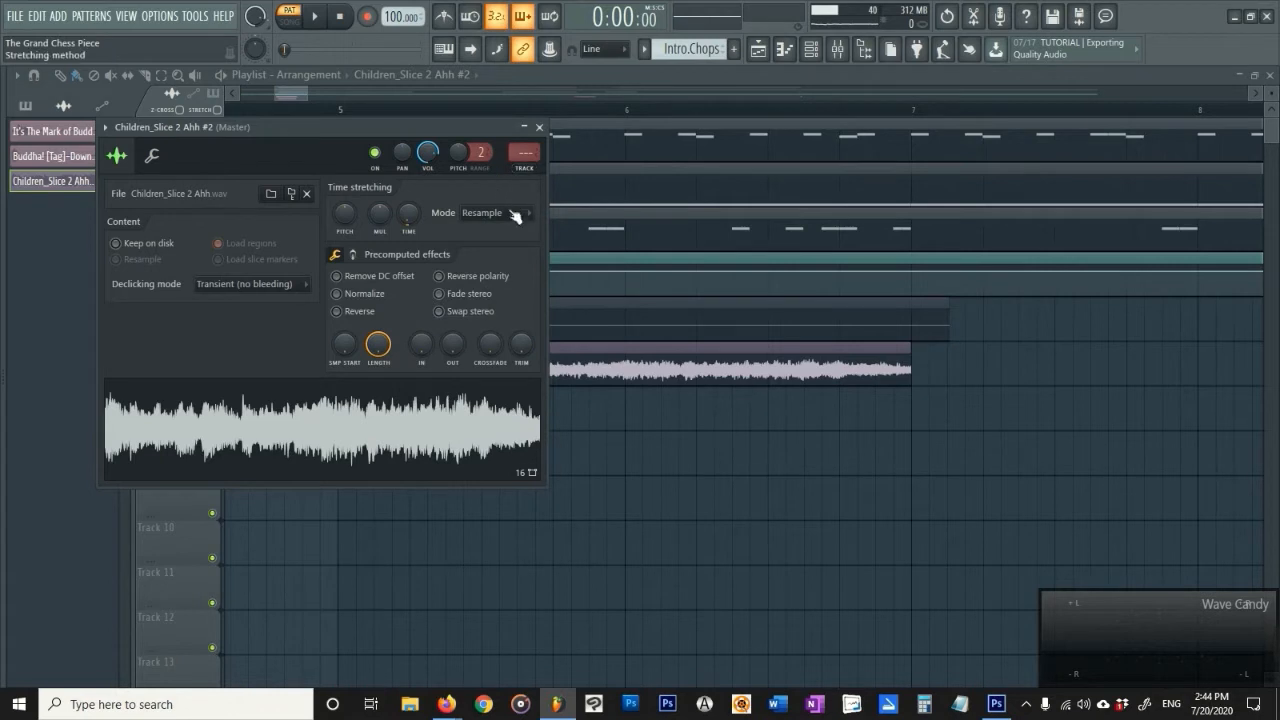
click(539, 127)
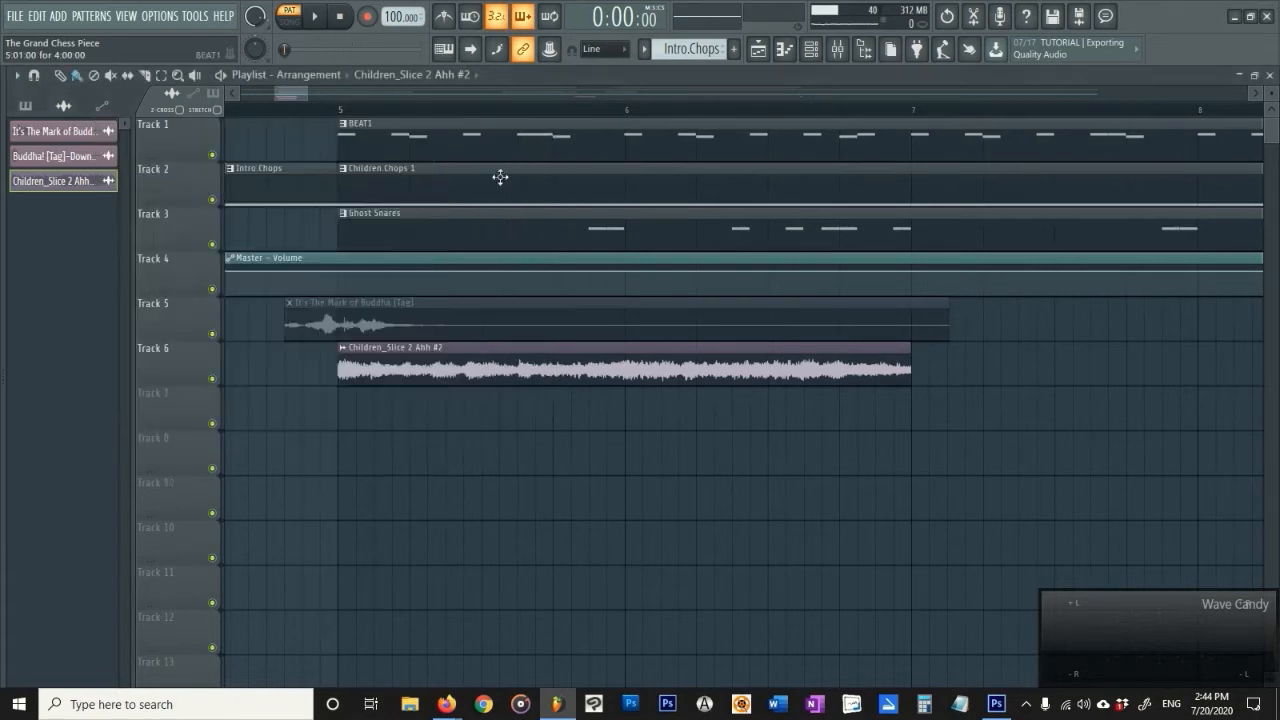
Solo Track 6 and play the Children_Slice 2 Ahh #2 clip from bar 5 in song mode.
click(211, 199)
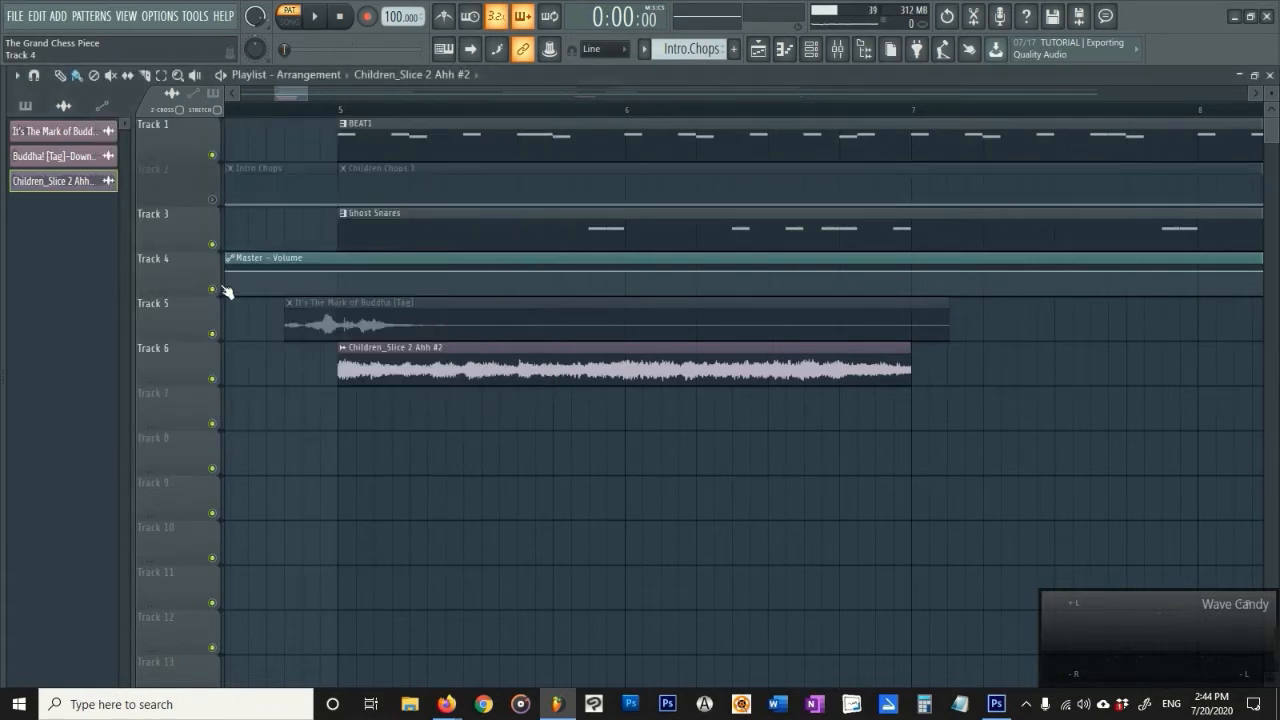
right_click(213, 379)
key(space)
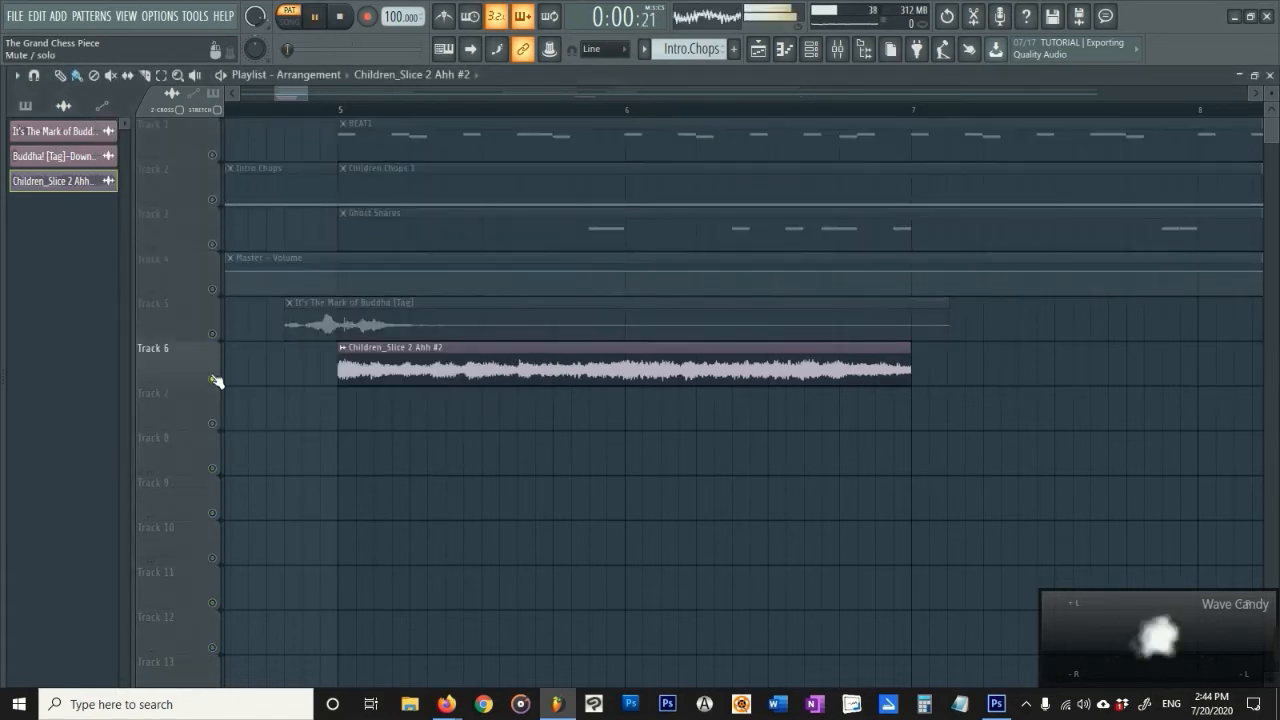
click(343, 110)
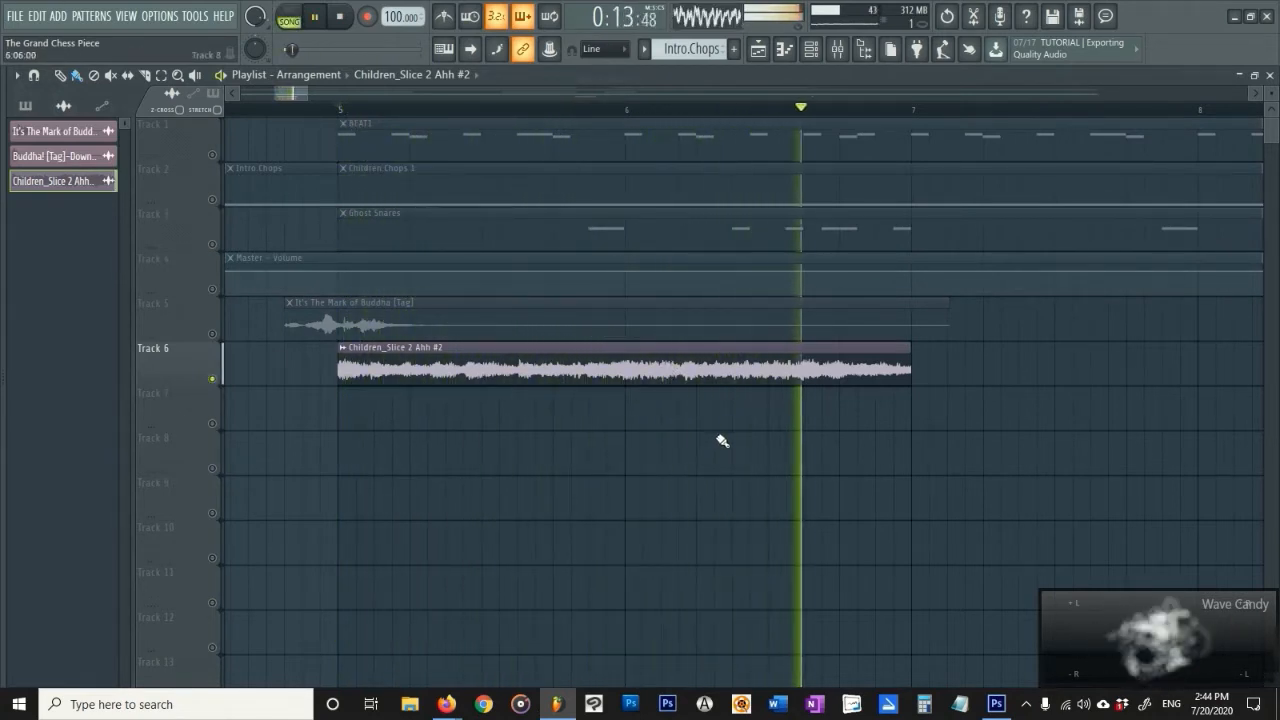
key(space)
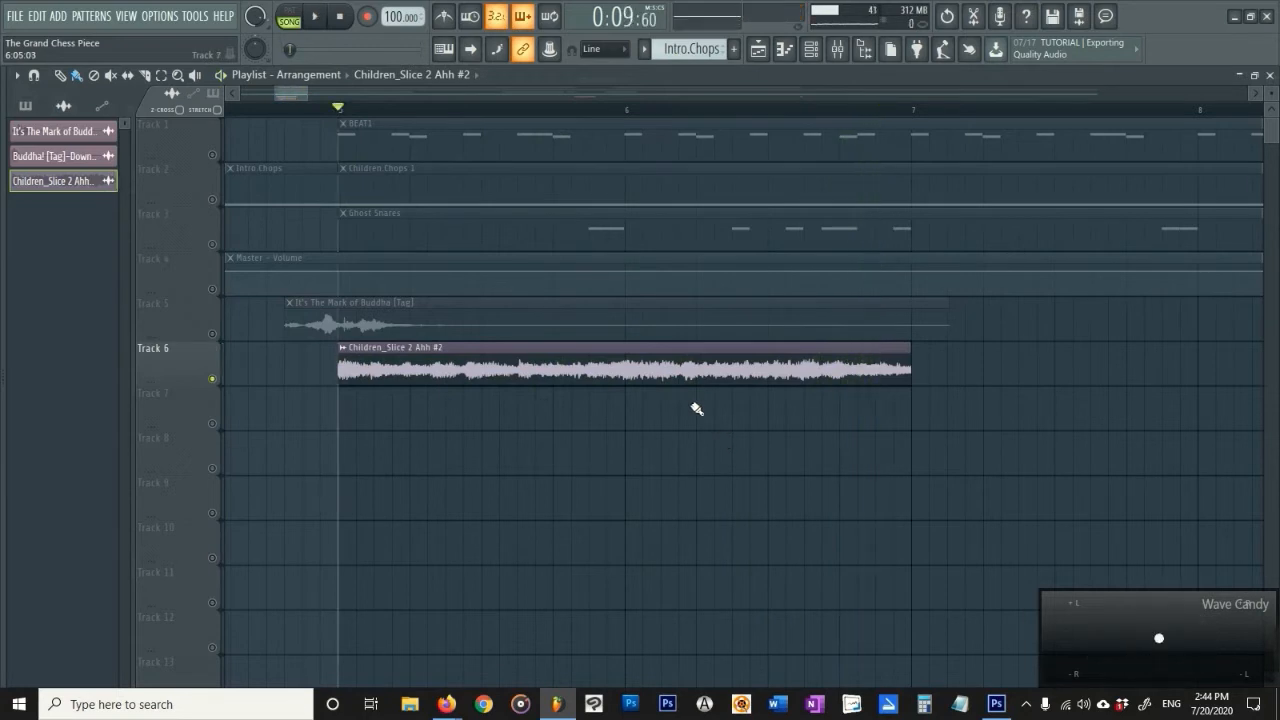
Check the channel settings of the Children_Slice 2 Ahh #2 clip, close them and replay the clip.
double_click(445, 380)
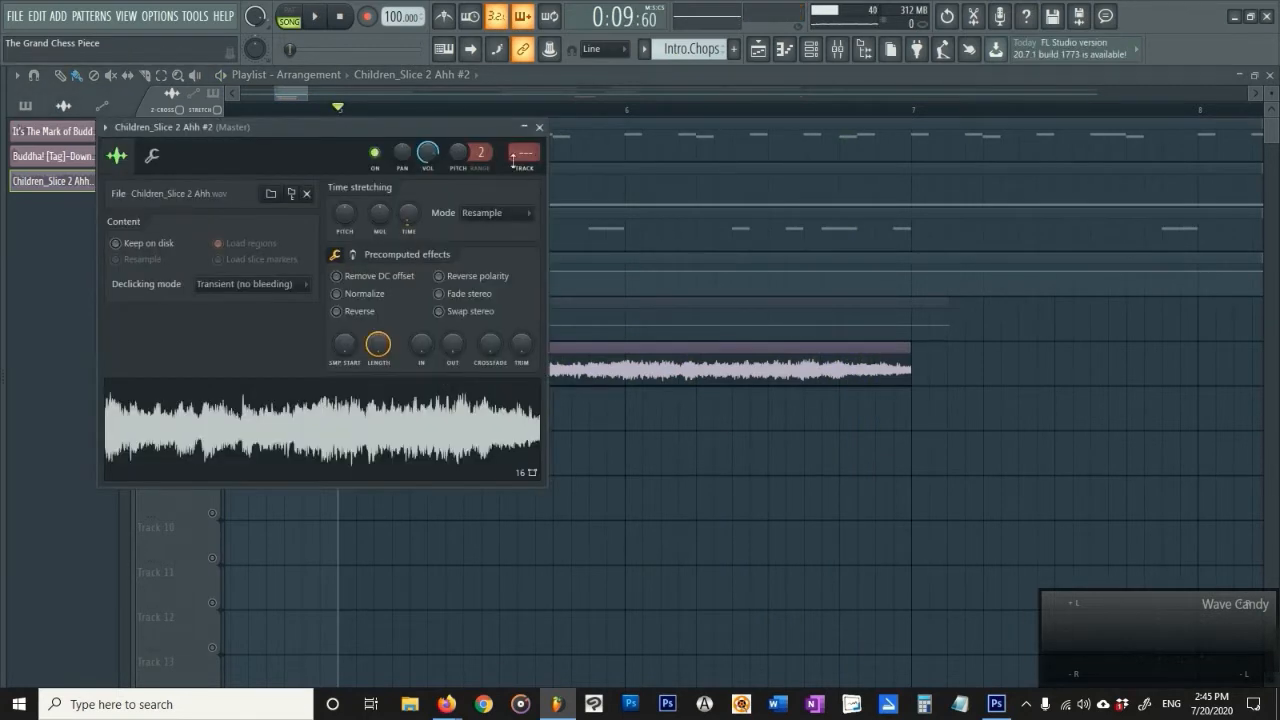
click(545, 125)
key(space)
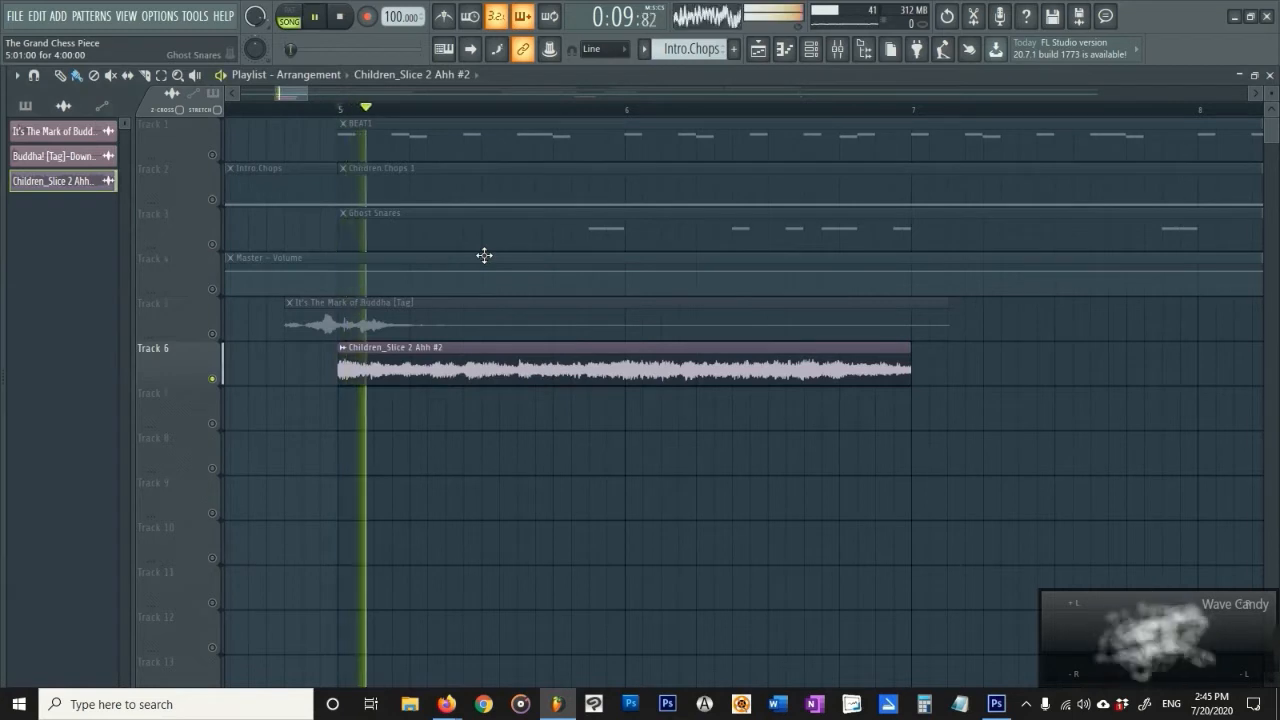
key(space)
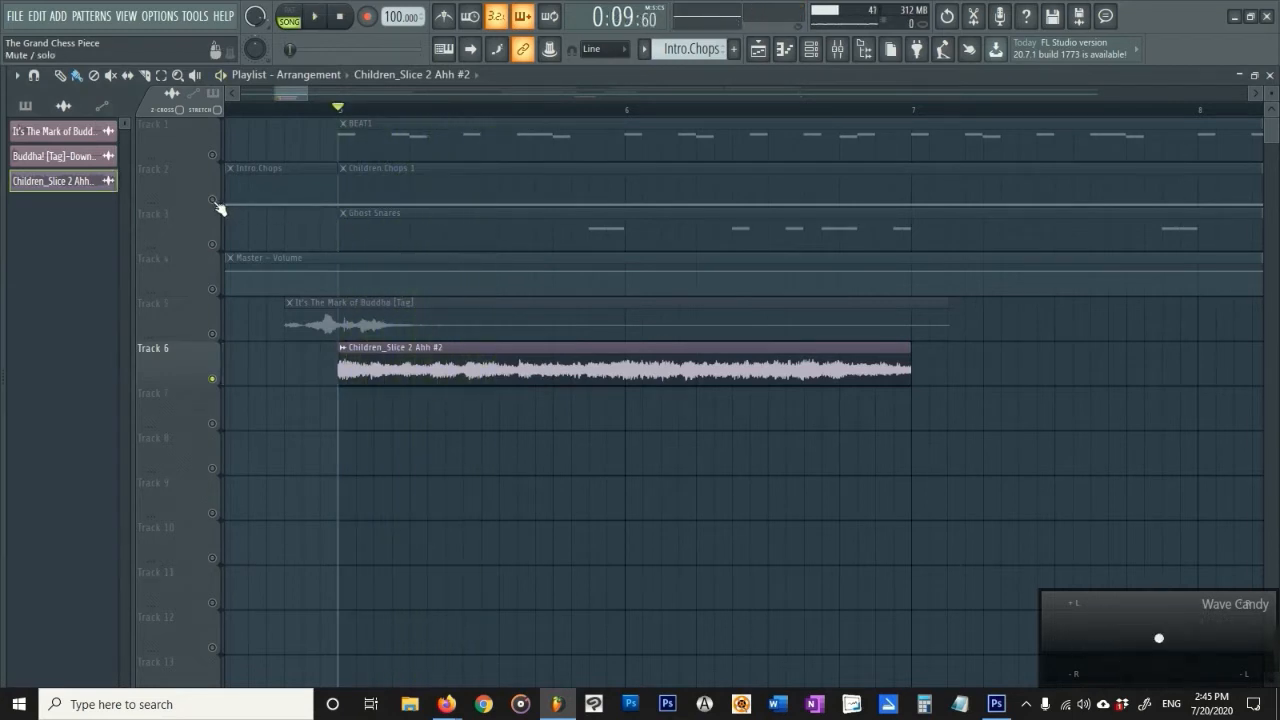
Play Track 2 together with Track 6, and solo Track 2 to hear the Children Chops 1 pattern alone.
click(212, 199)
key(space)
key(space)
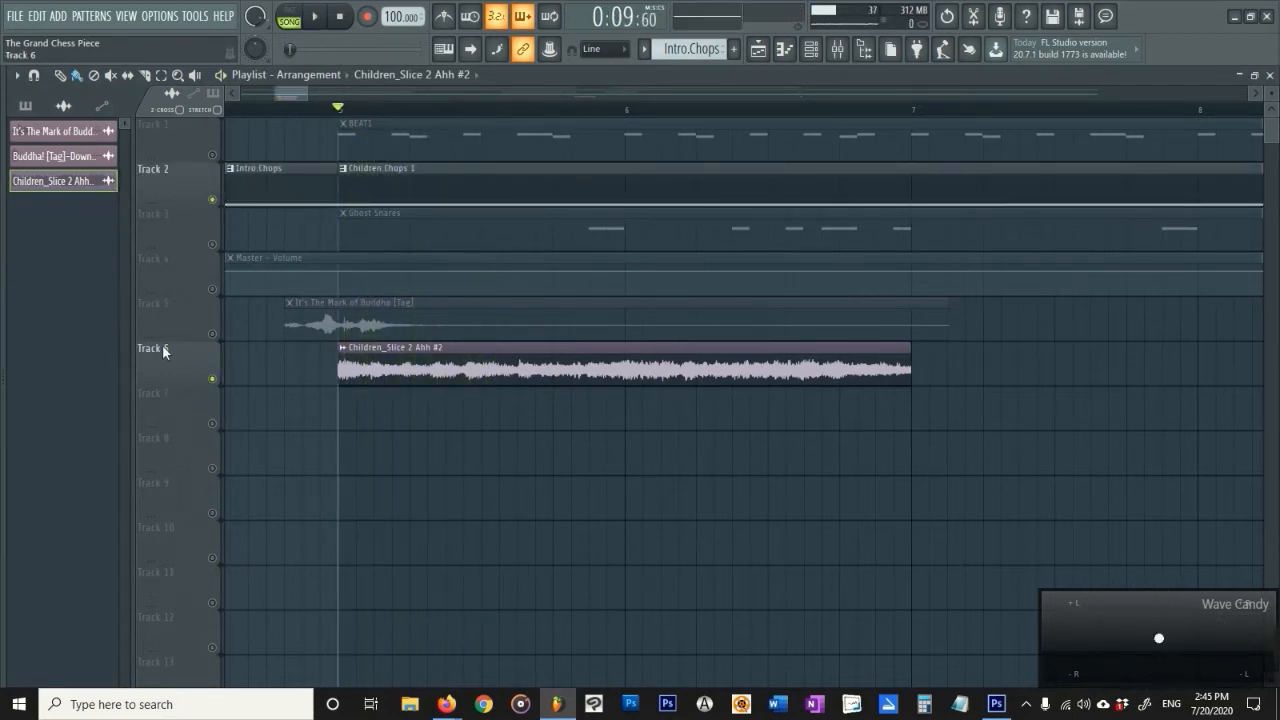
right_click(212, 199)
key(space)
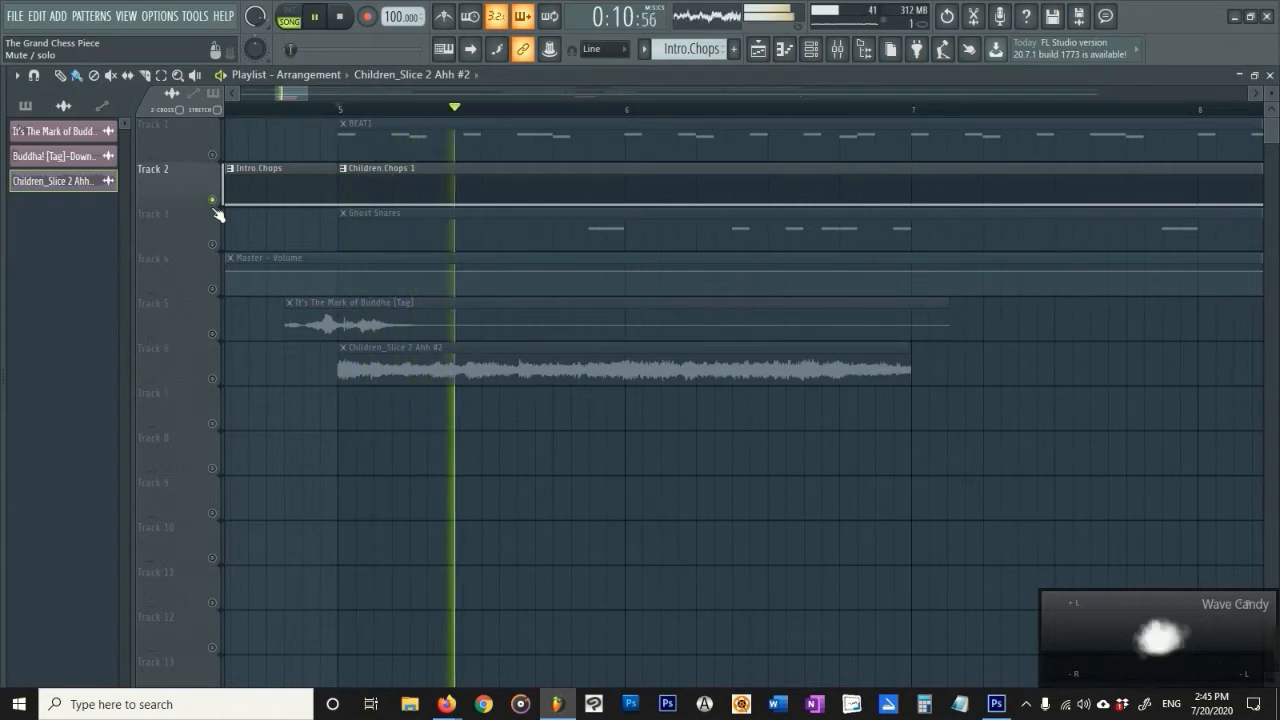
key(space)
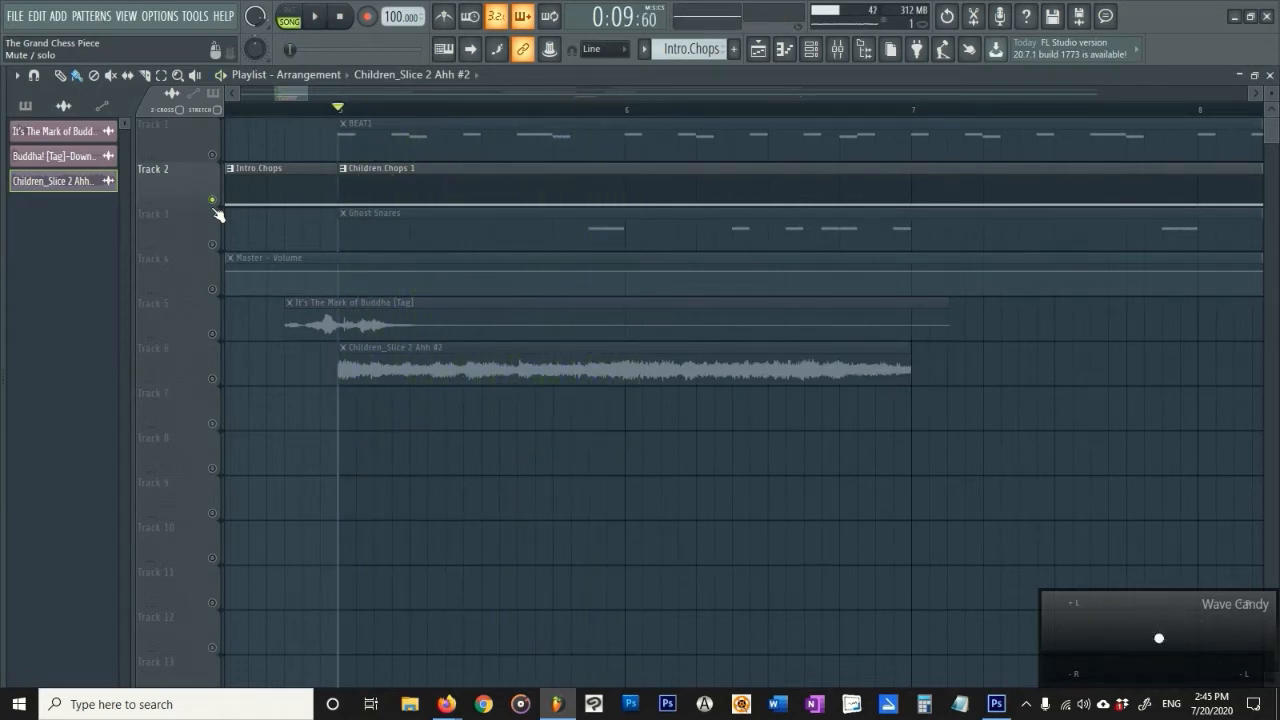
Solo Track 6 and play the stretched audio clip for comparison with the chops pattern.
click(212, 380)
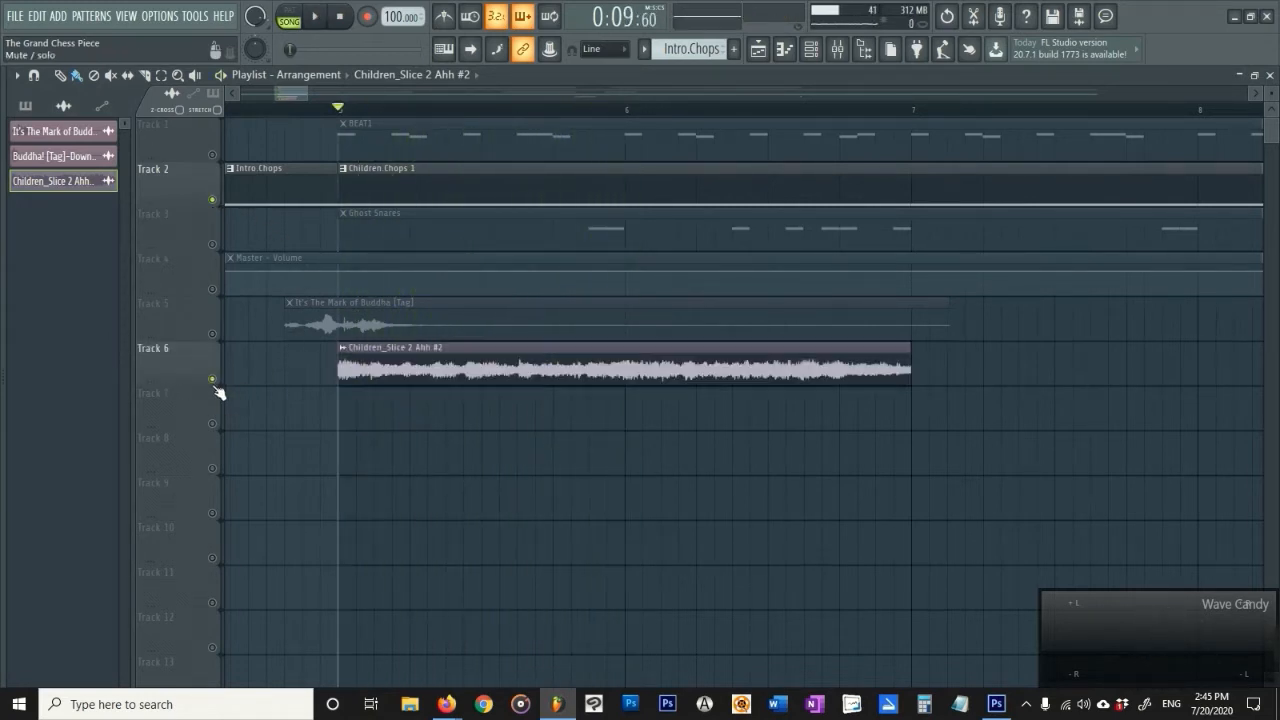
right_click(212, 380)
key(space)
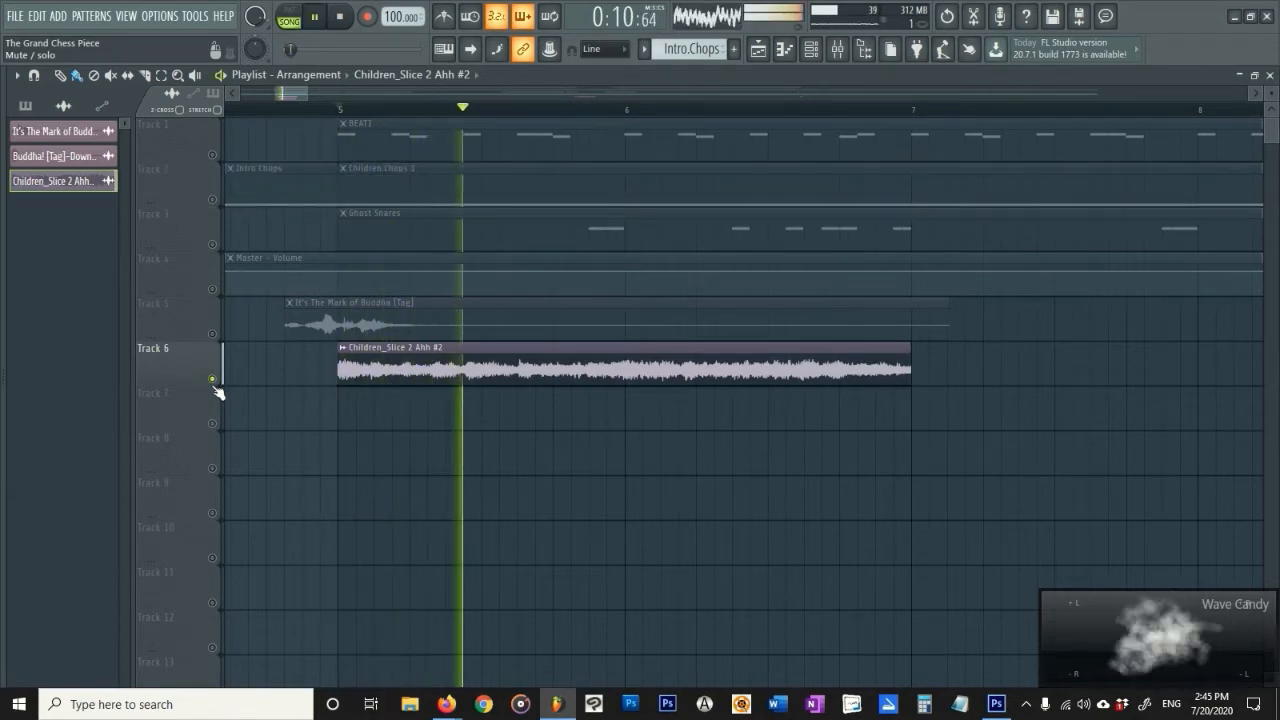
key(space)
Change the time-stretching mode of the Children_Slice 2 Ahh #2 clip to Auto and audition it.
double_click(401, 377)
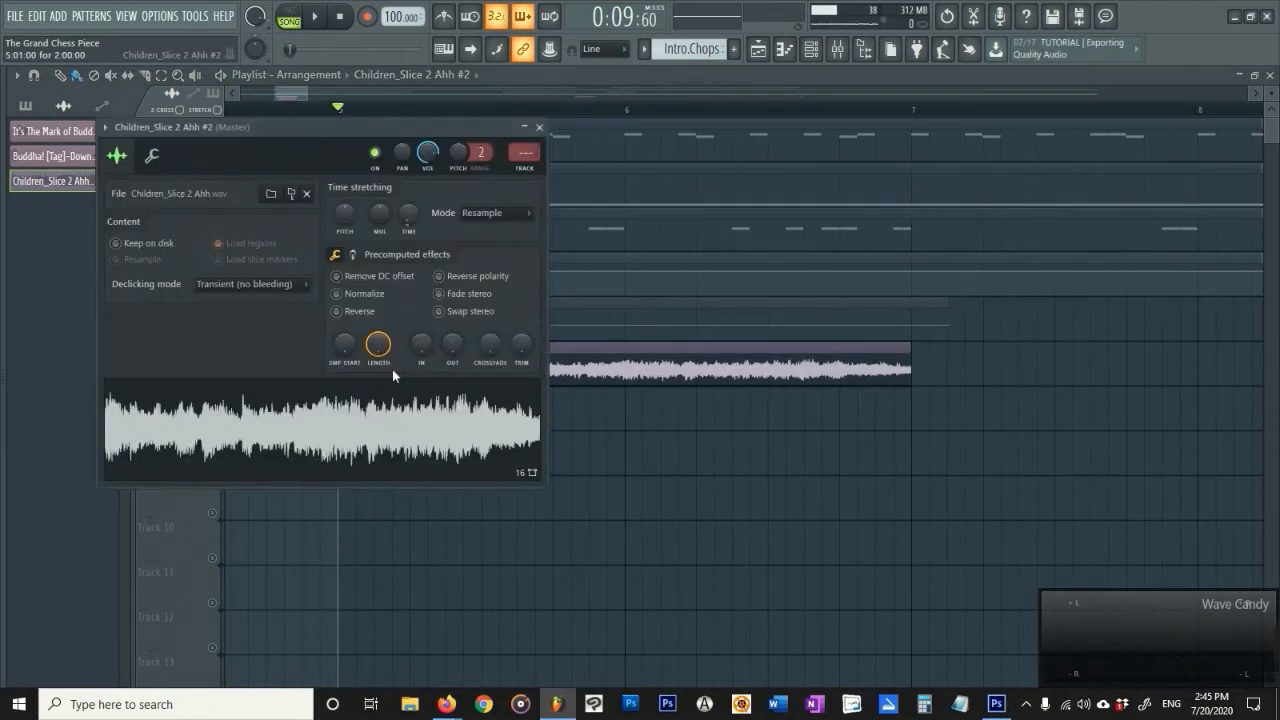
click(487, 222)
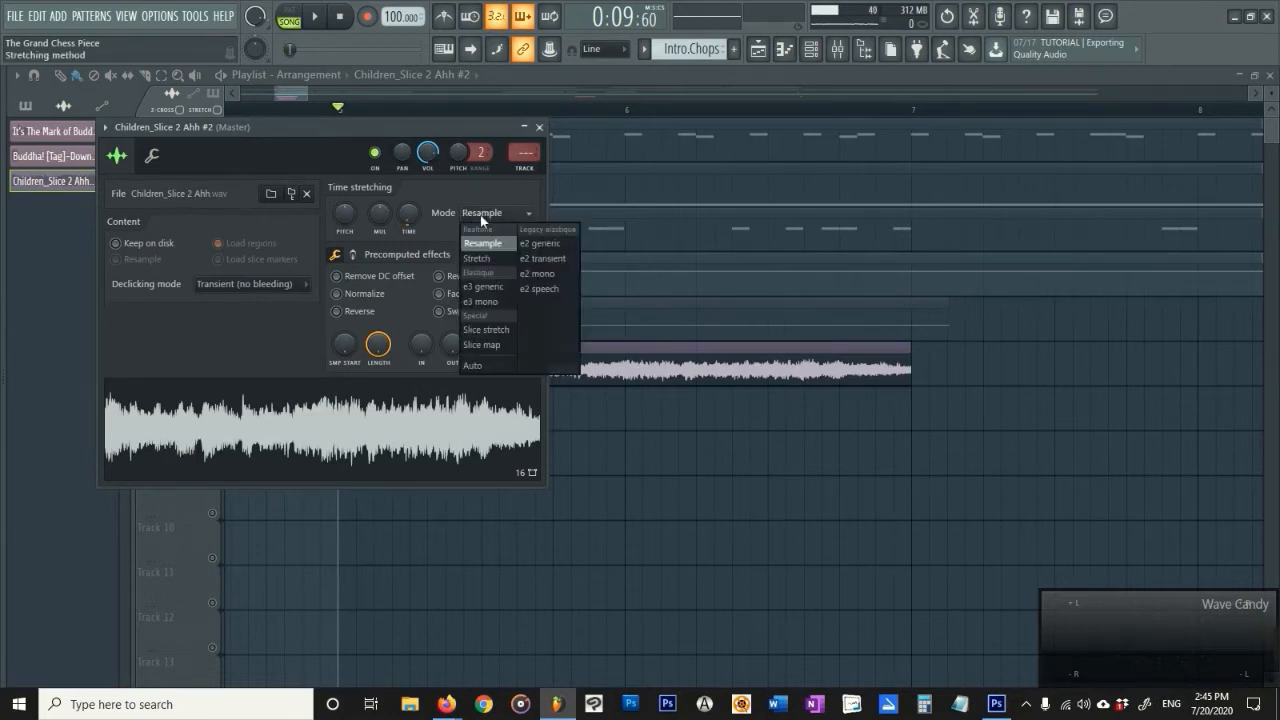
click(485, 367)
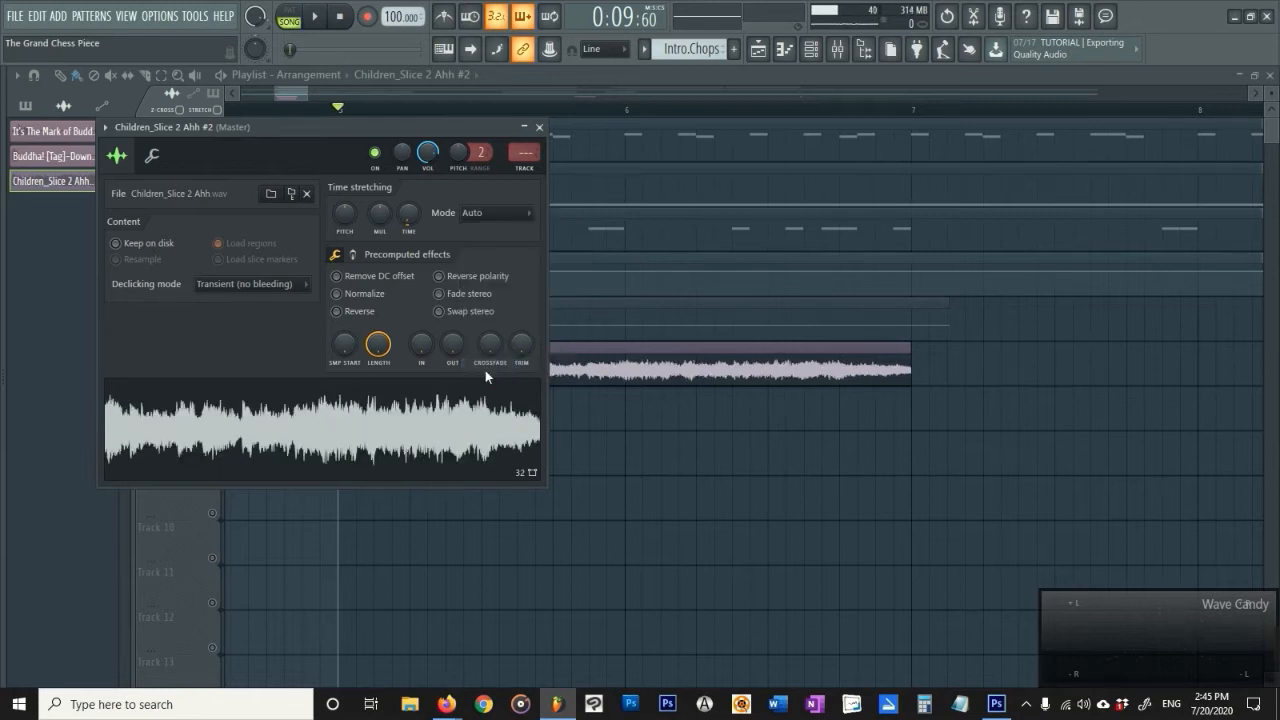
key(space)
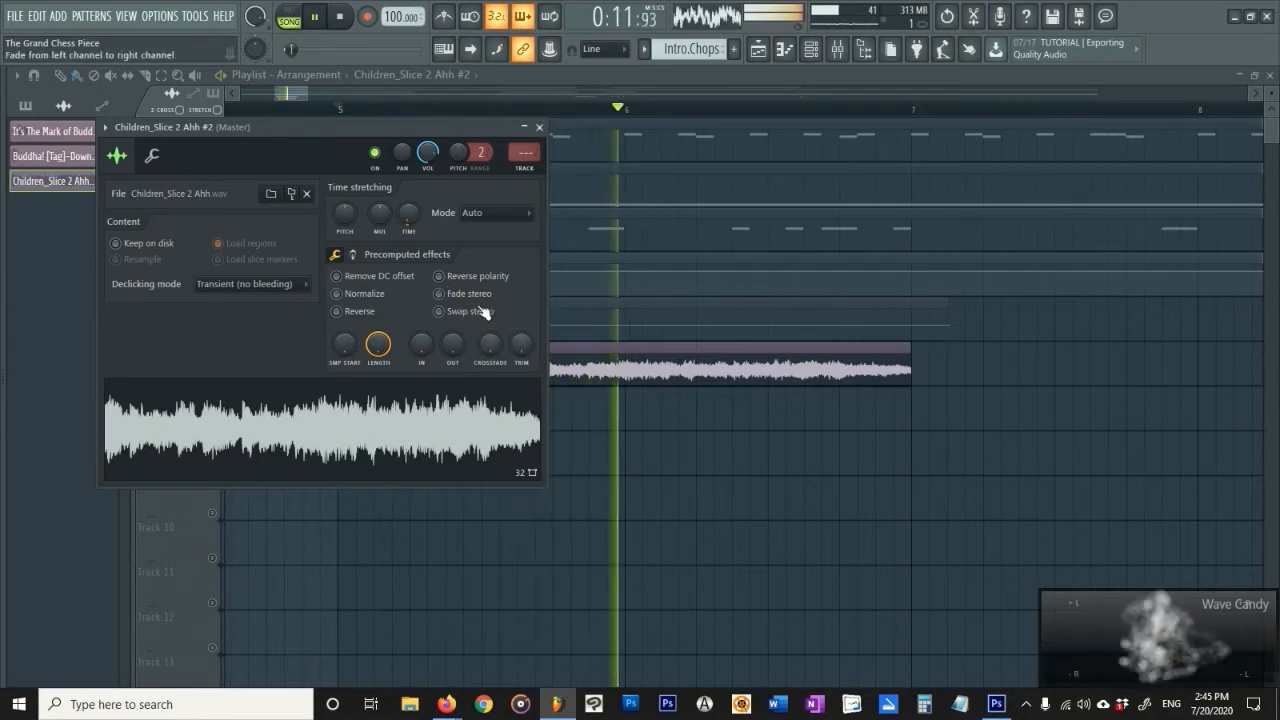
key(space)
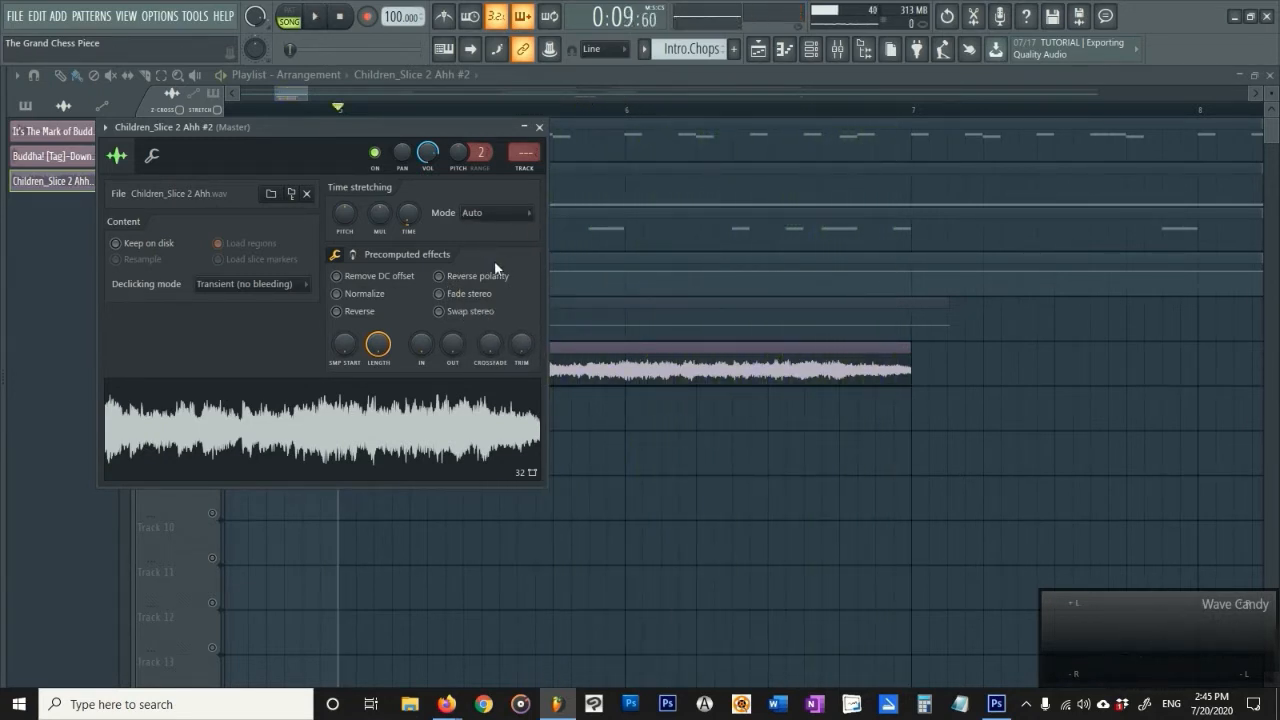
click(539, 128)
Solo Track 2 and play the Children Chops 1 pattern to compare it with the Auto-stretched clip.
click(219, 203)
key(space)
key(space)
Open the Children Chops 1 notes, and play the pattern while viewing the Children_Samples track in the mixer.
double_click(417, 199)
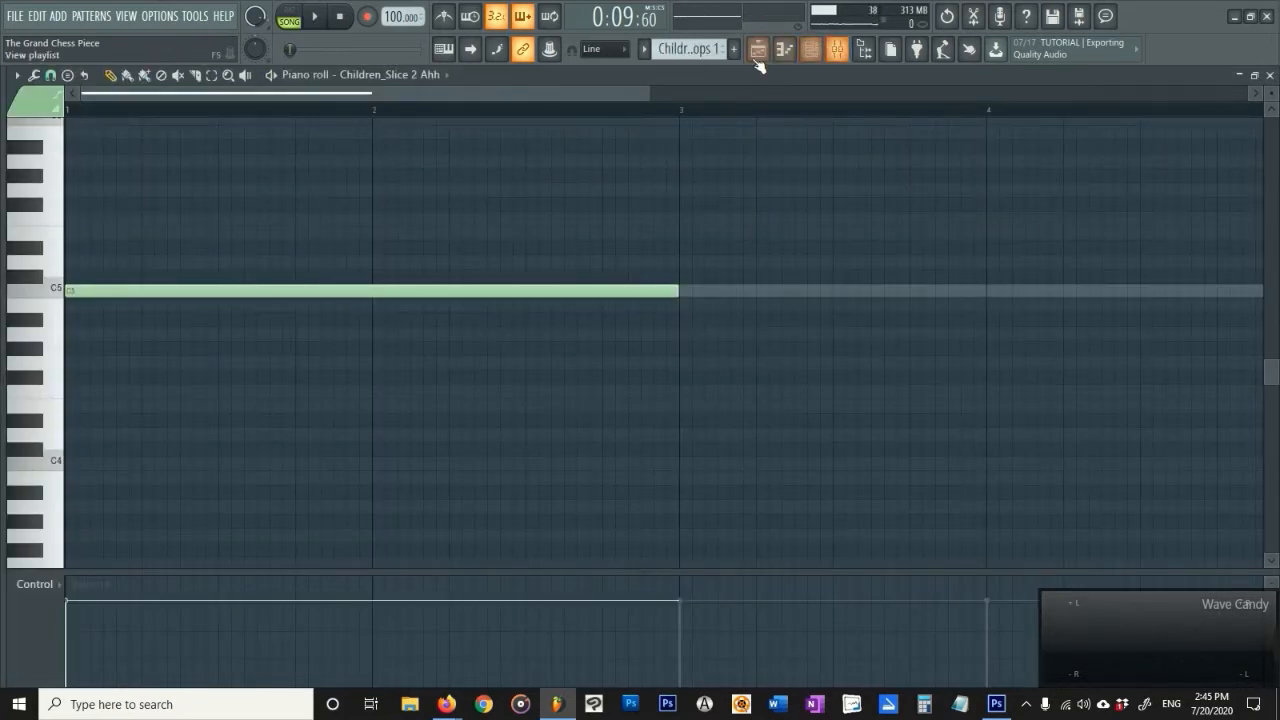
click(786, 50)
click(838, 50)
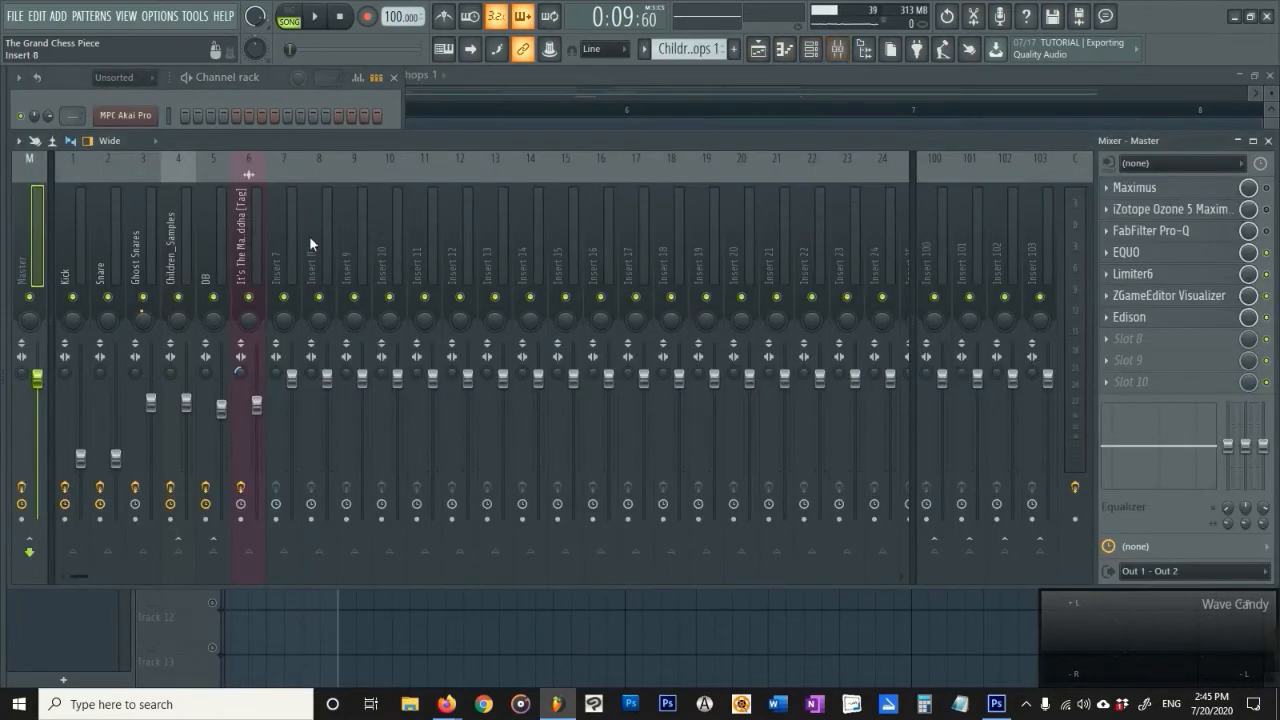
click(185, 250)
key(space)
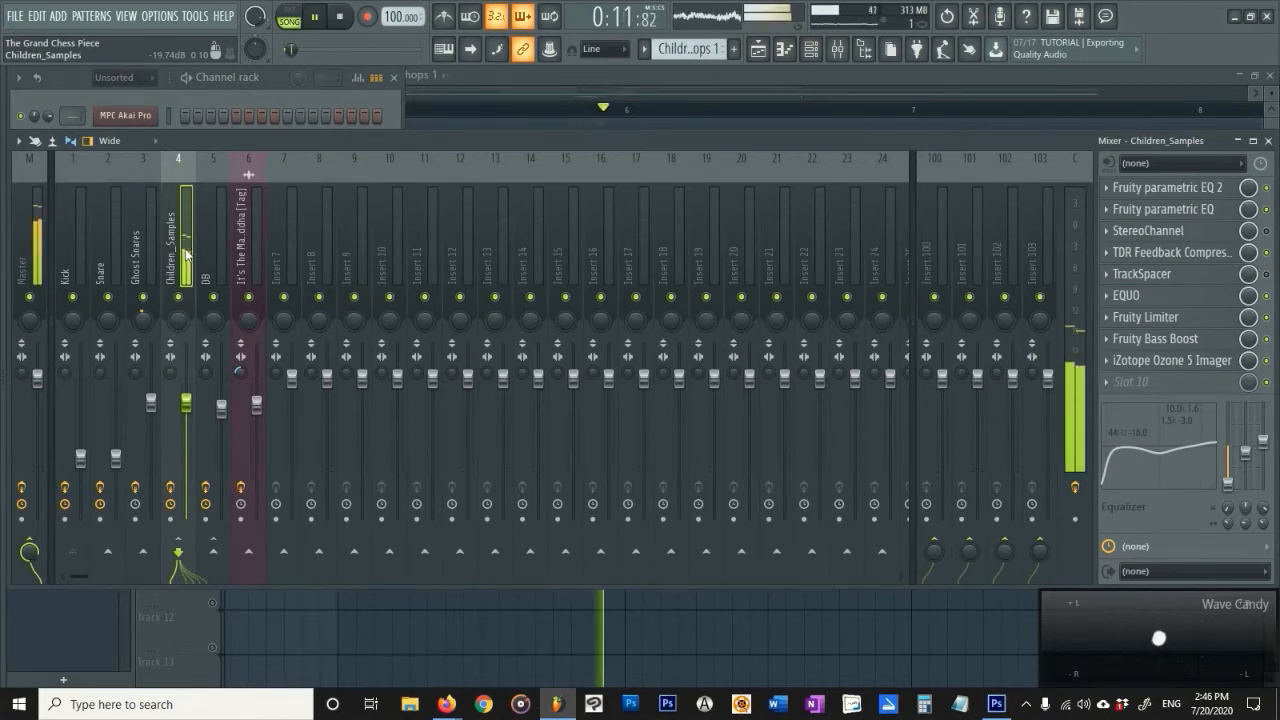
key(space)
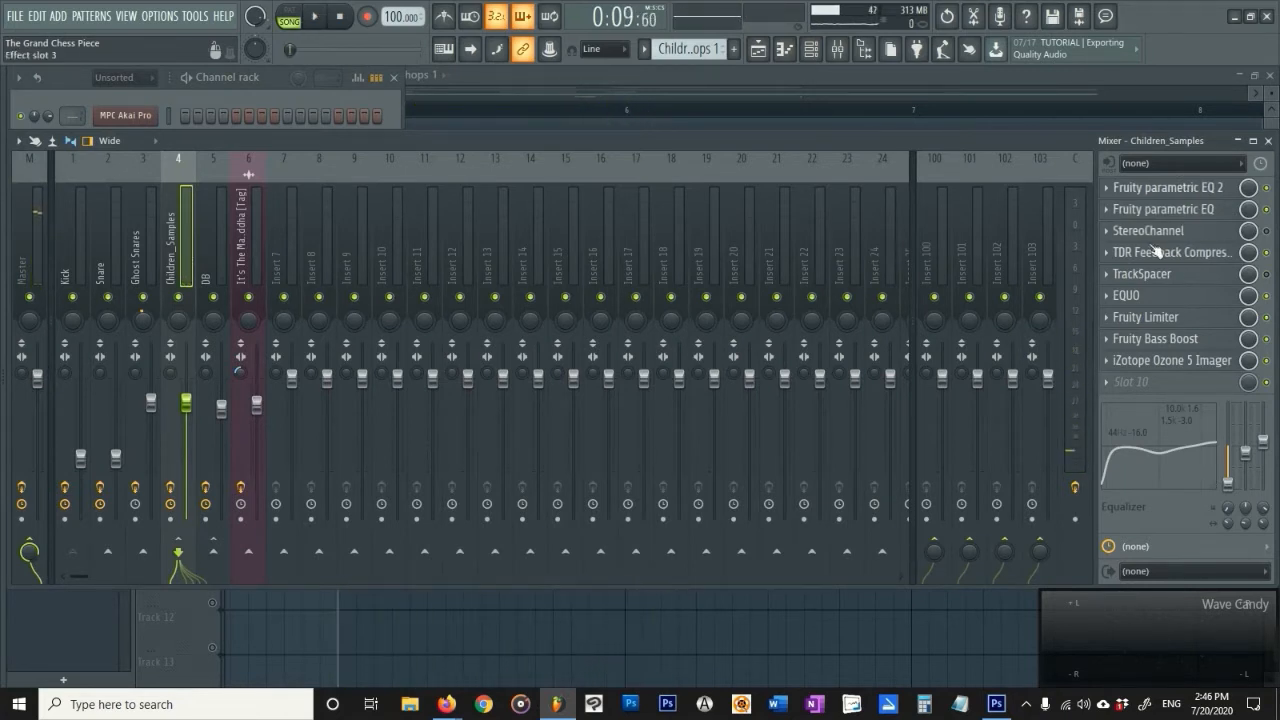
Examine Fruity parametric EQ 2 and Fruity parametric EQ on the Children_Samples mixer track, and return to the playlist.
click(1212, 190)
click(1215, 194)
click(1211, 209)
click(1211, 209)
click(1268, 141)
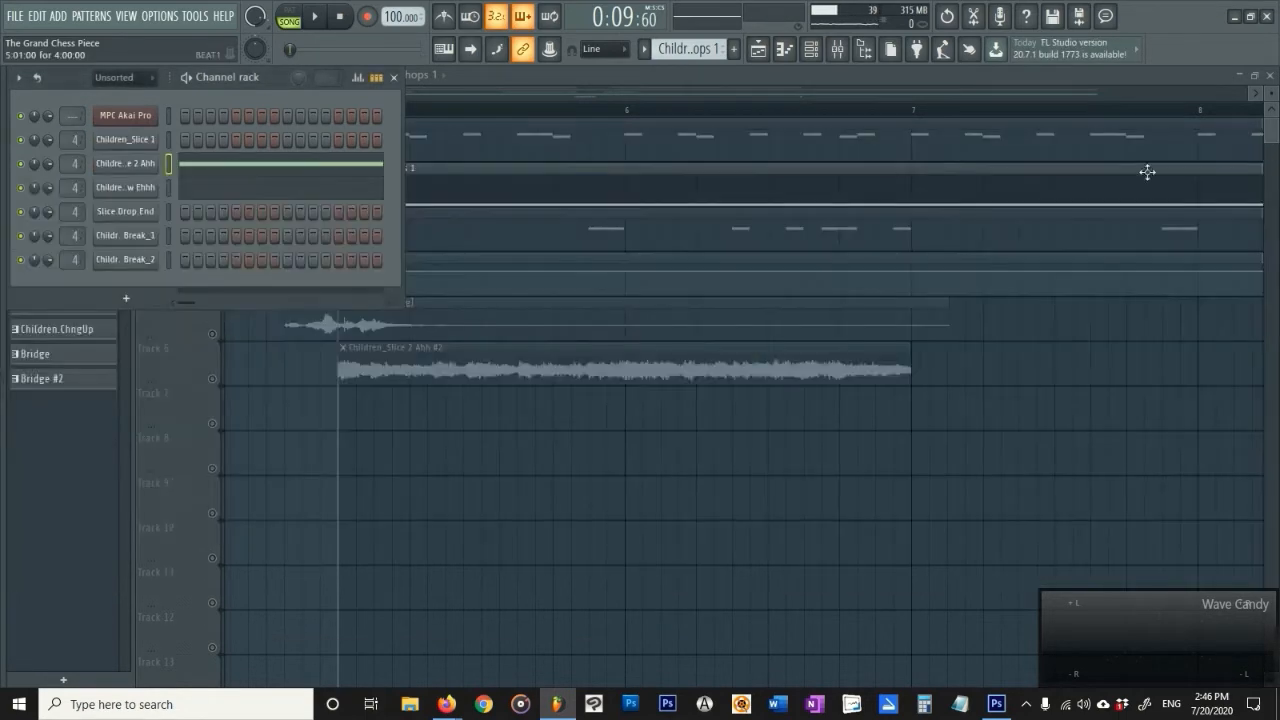
click(479, 79)
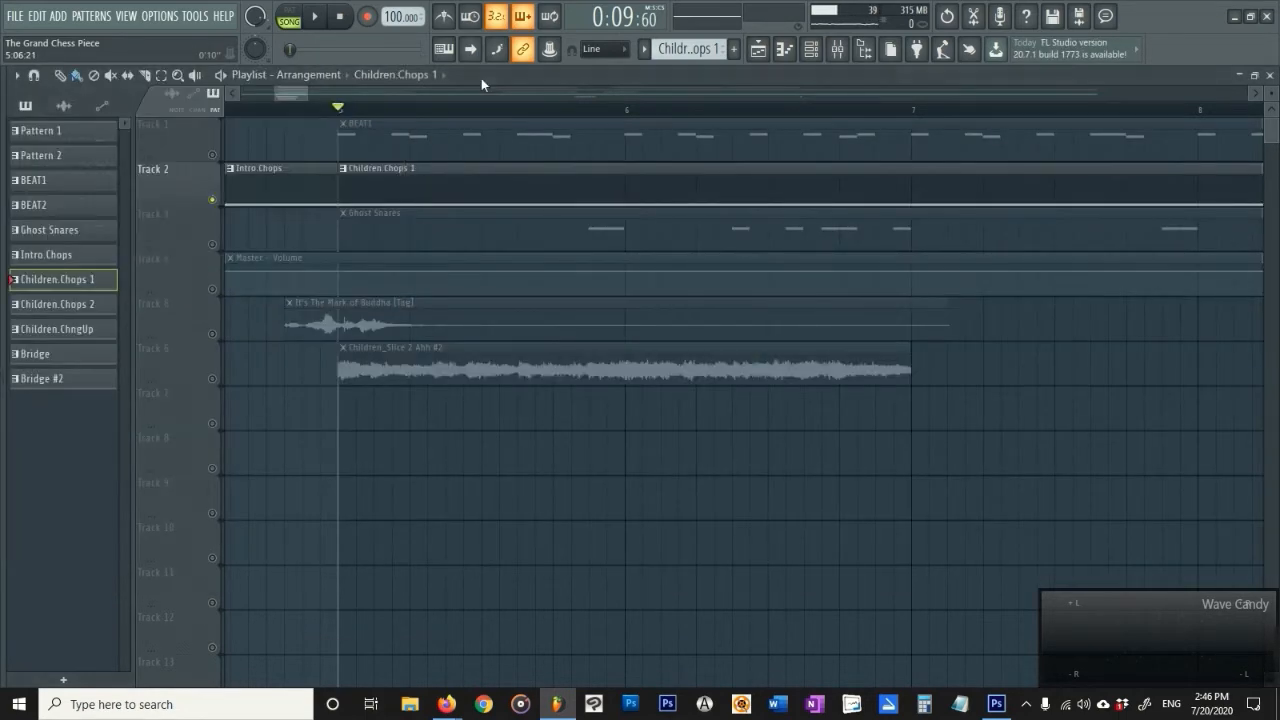
Route the Children_Slice 2 Ahh #2 audio clip to the Children_Samples mixer track.
click(357, 372)
double_click(394, 366)
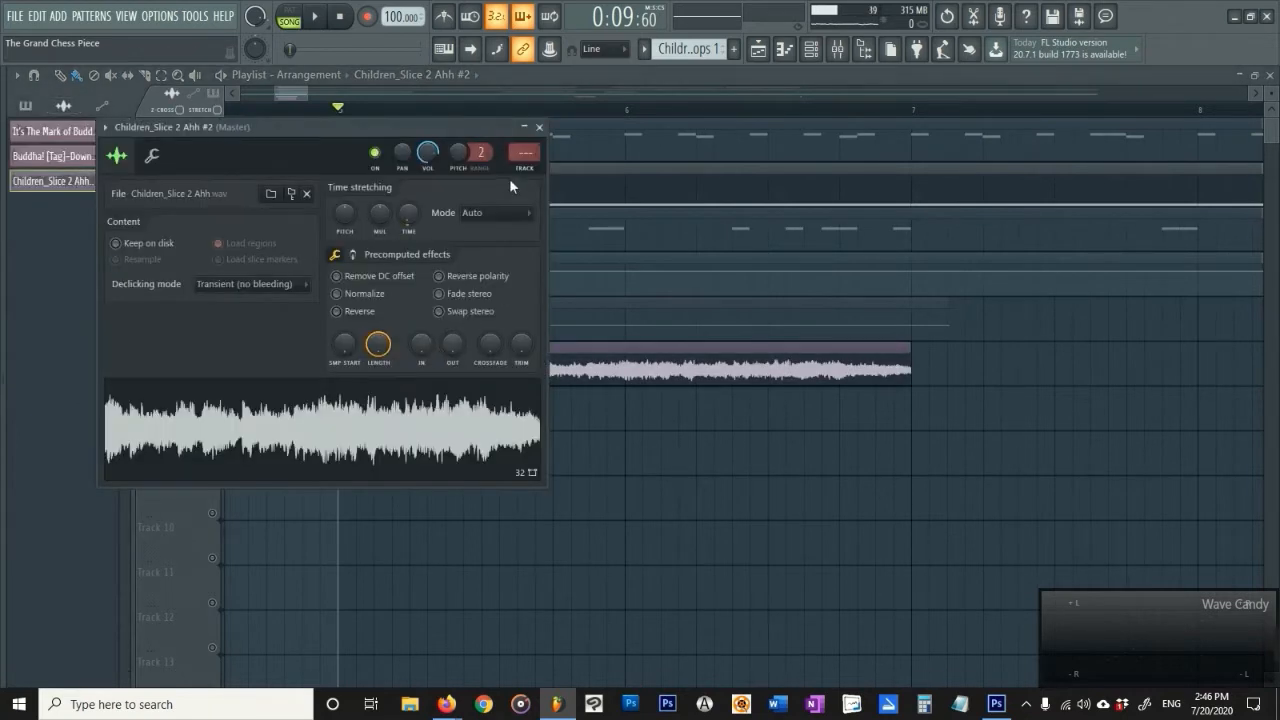
drag(524, 154, 544, 138)
click(540, 129)
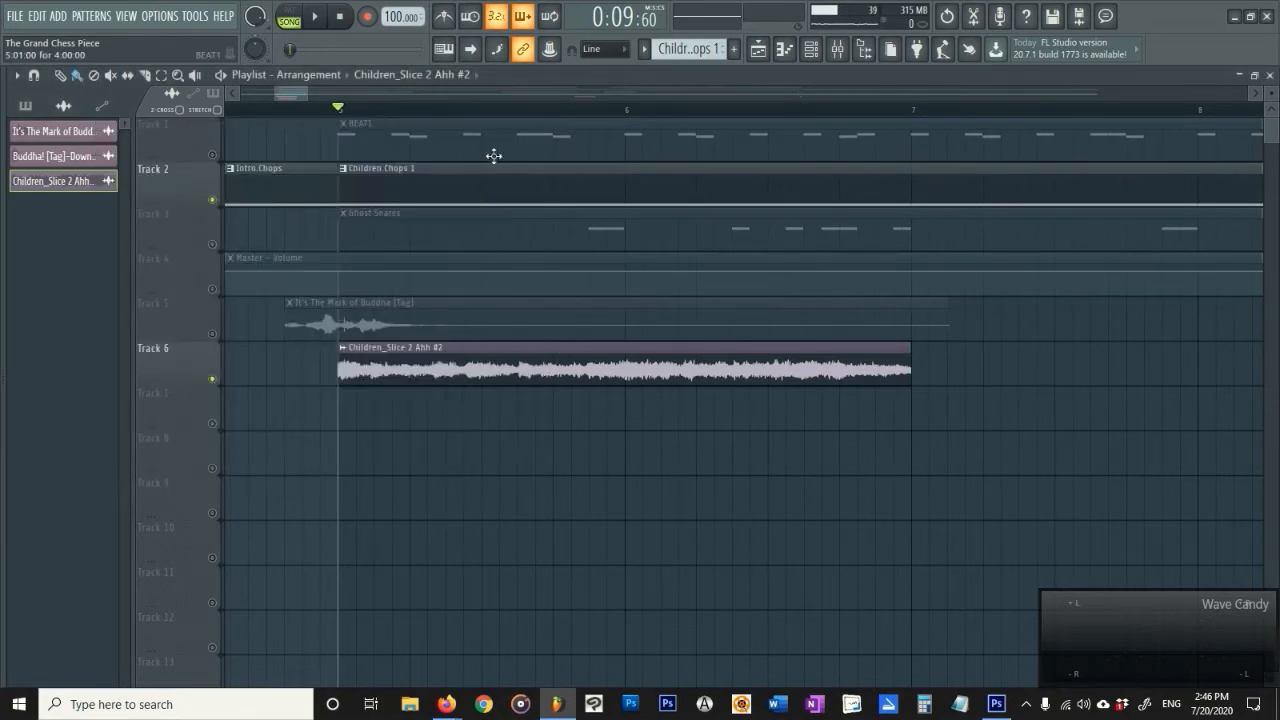
Mute Track 2 and play the newly routed audio clip on Track 6 by itself.
click(214, 201)
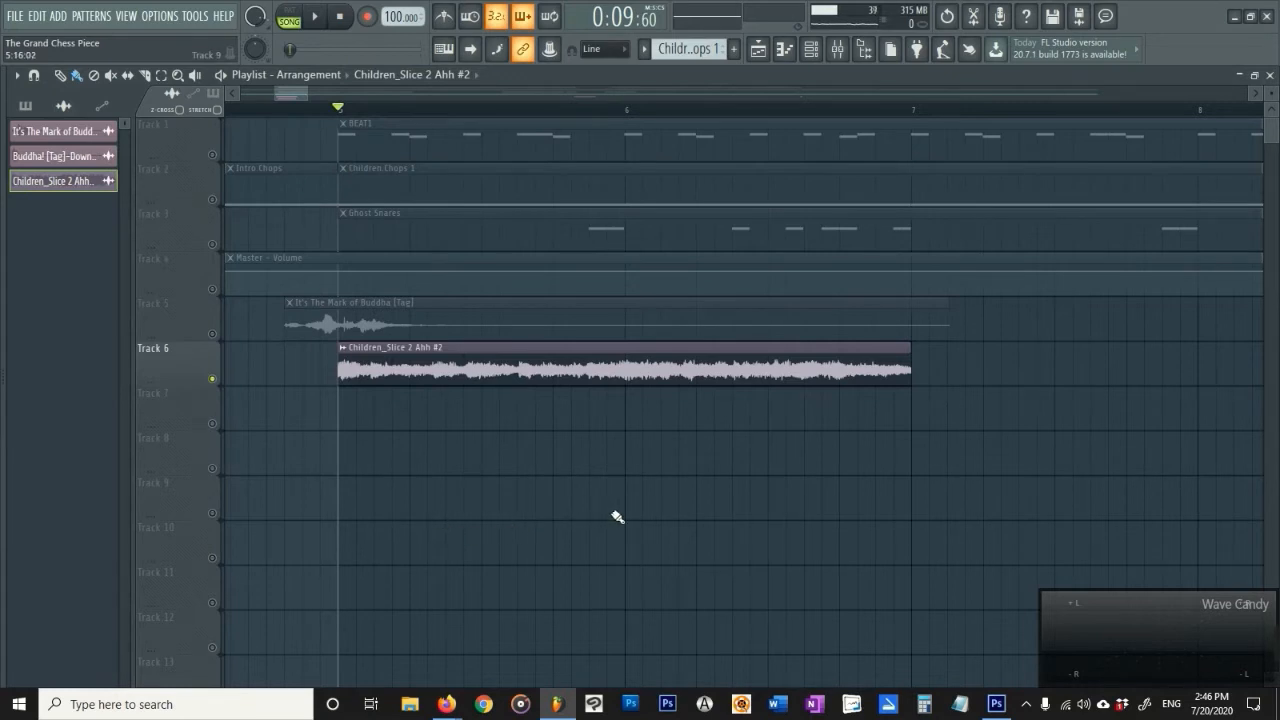
key(space)
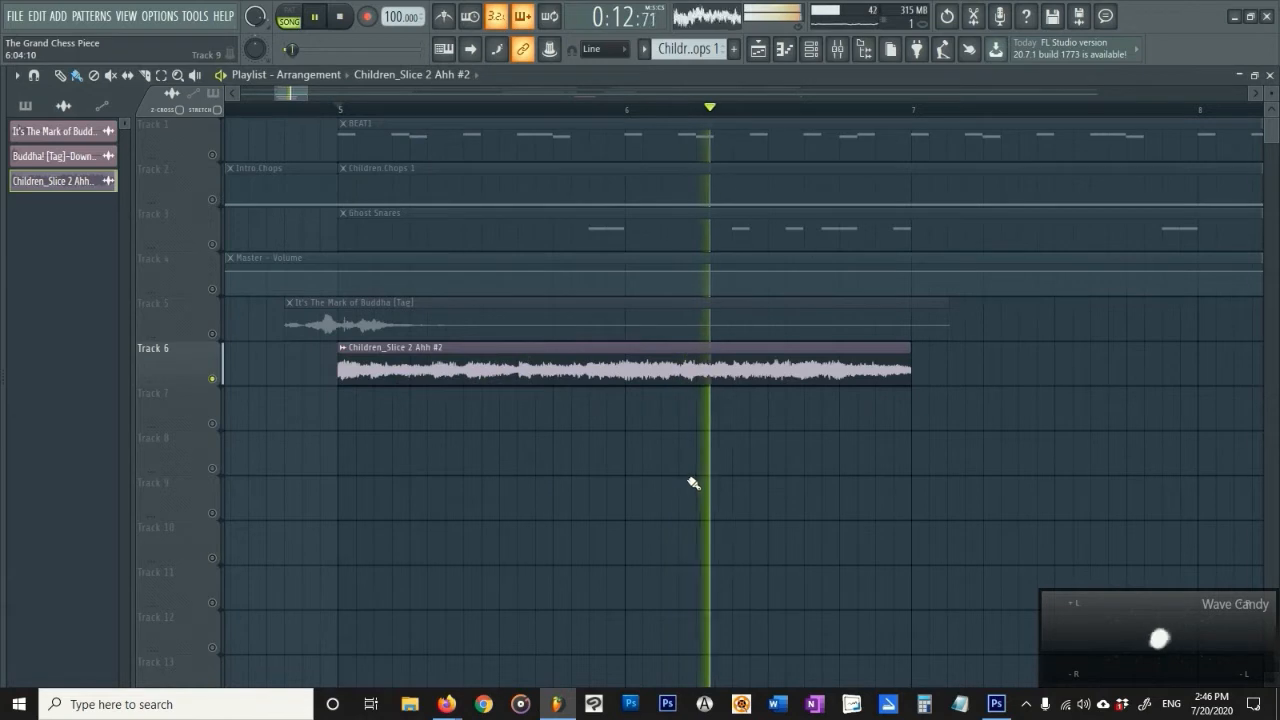
key(space)
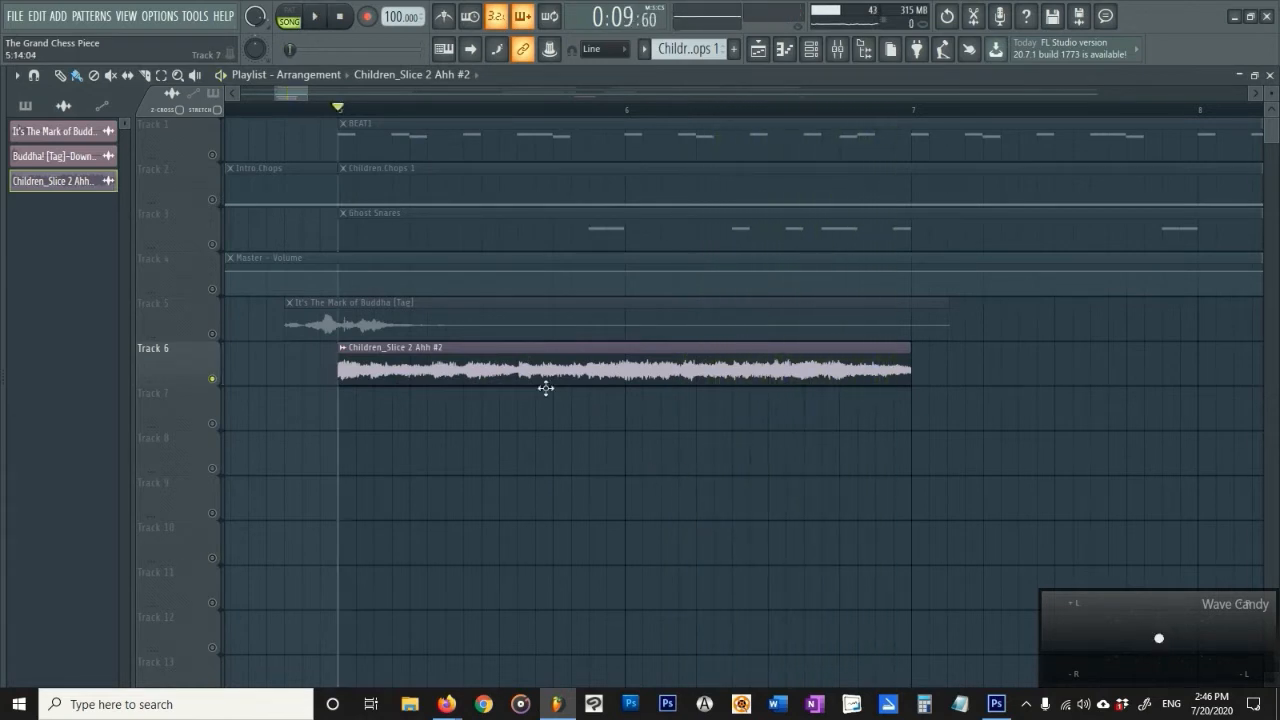
Solo Track 2 and play its pattern to compare its loudness with the routed audio clip.
right_click(222, 209)
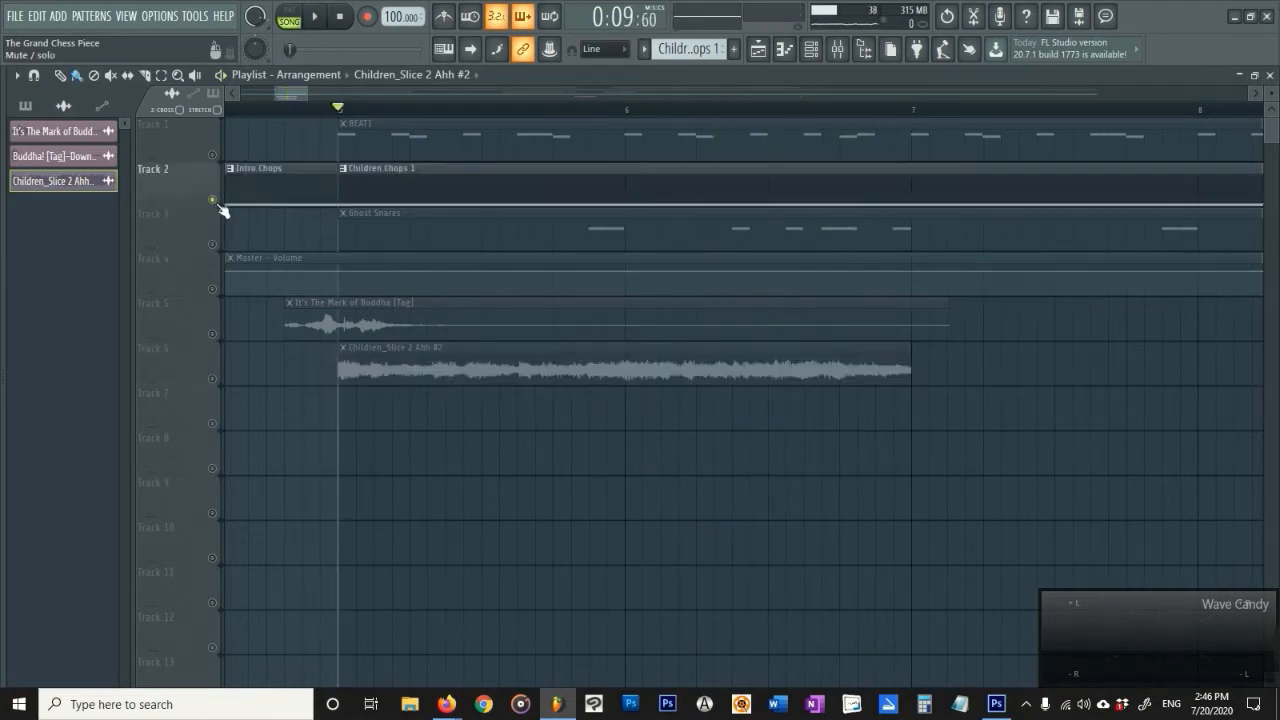
key(space)
key(space)
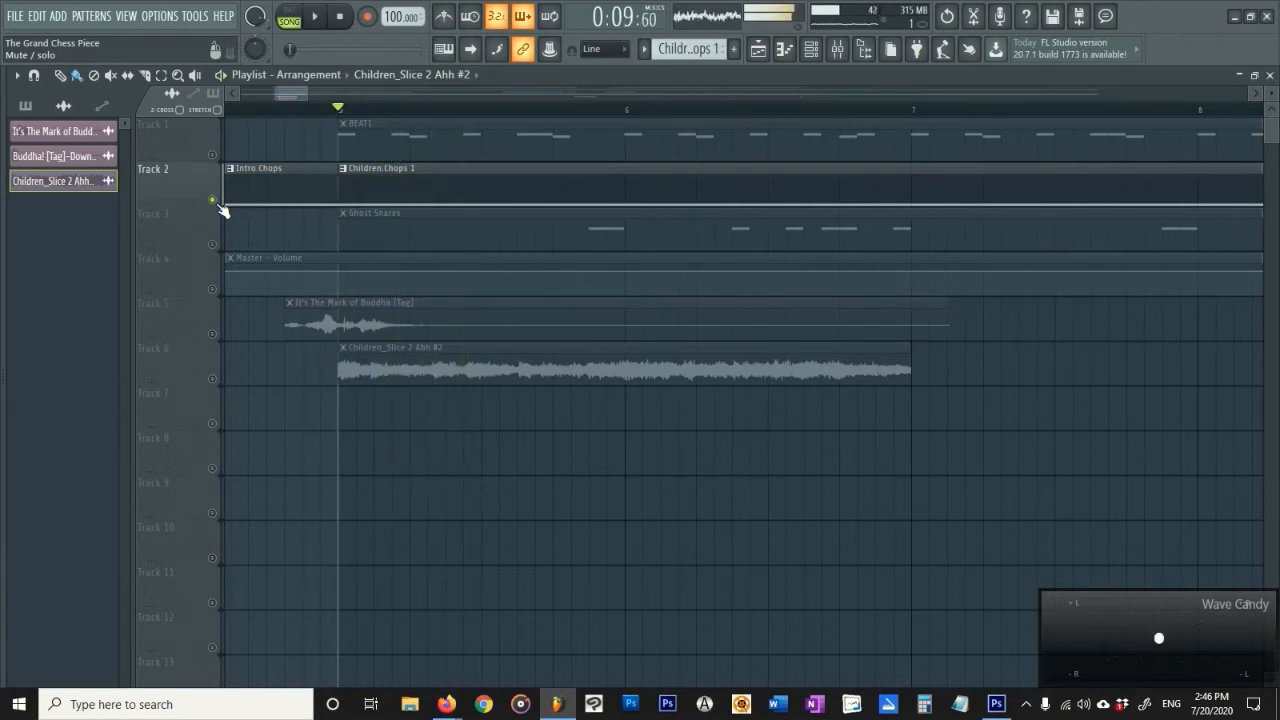
Raise the velocity of the C5 note in Children Chops 1 to maximum, audition it and return to the playlist.
double_click(456, 193)
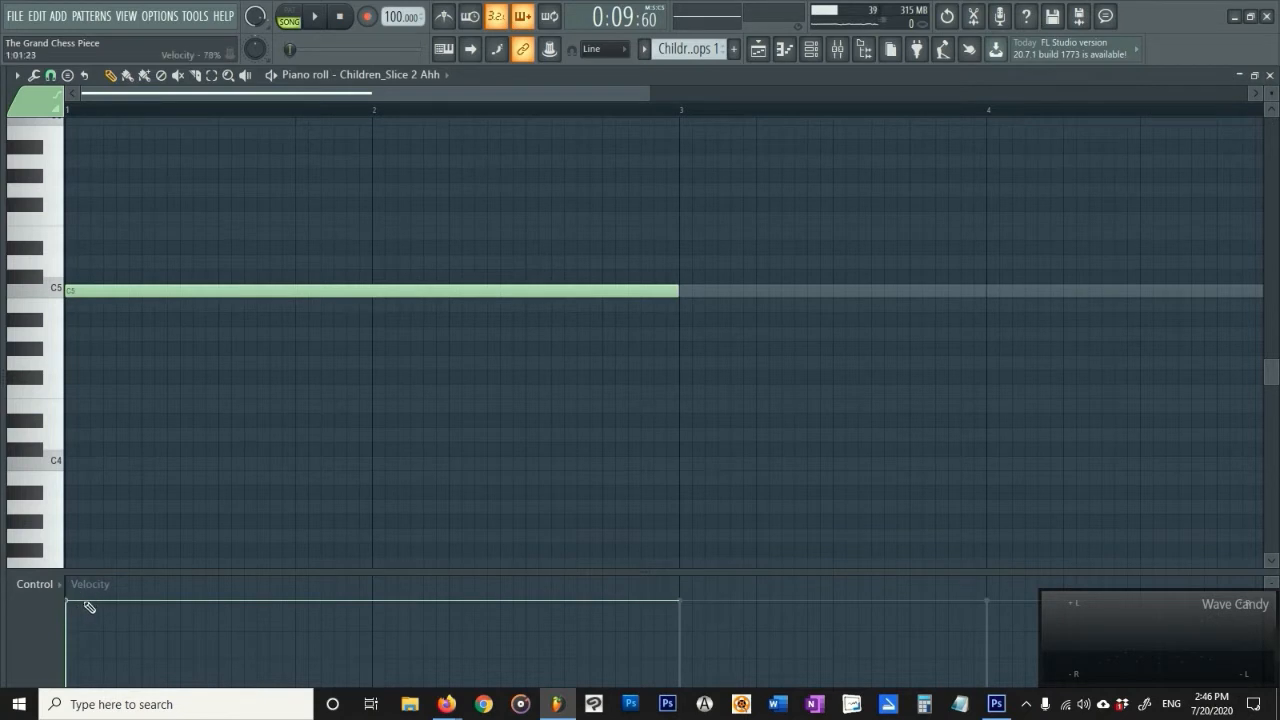
key(space)
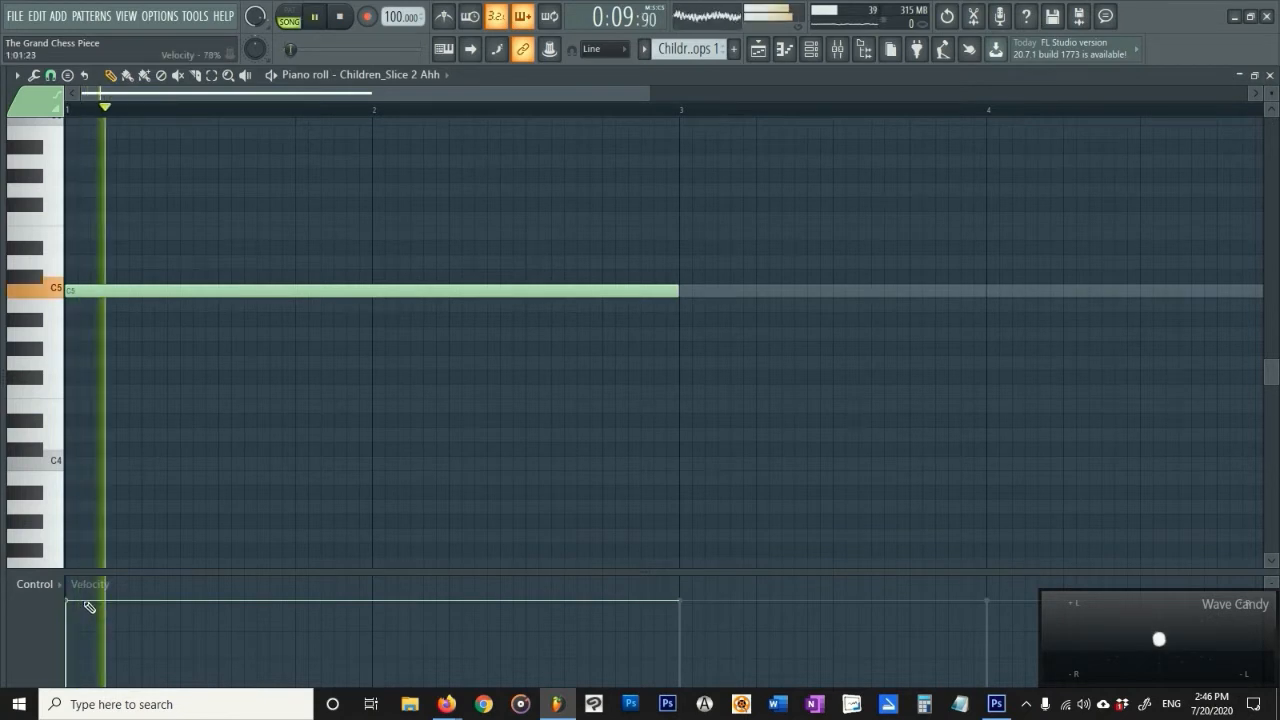
drag(88, 607, 96, 568)
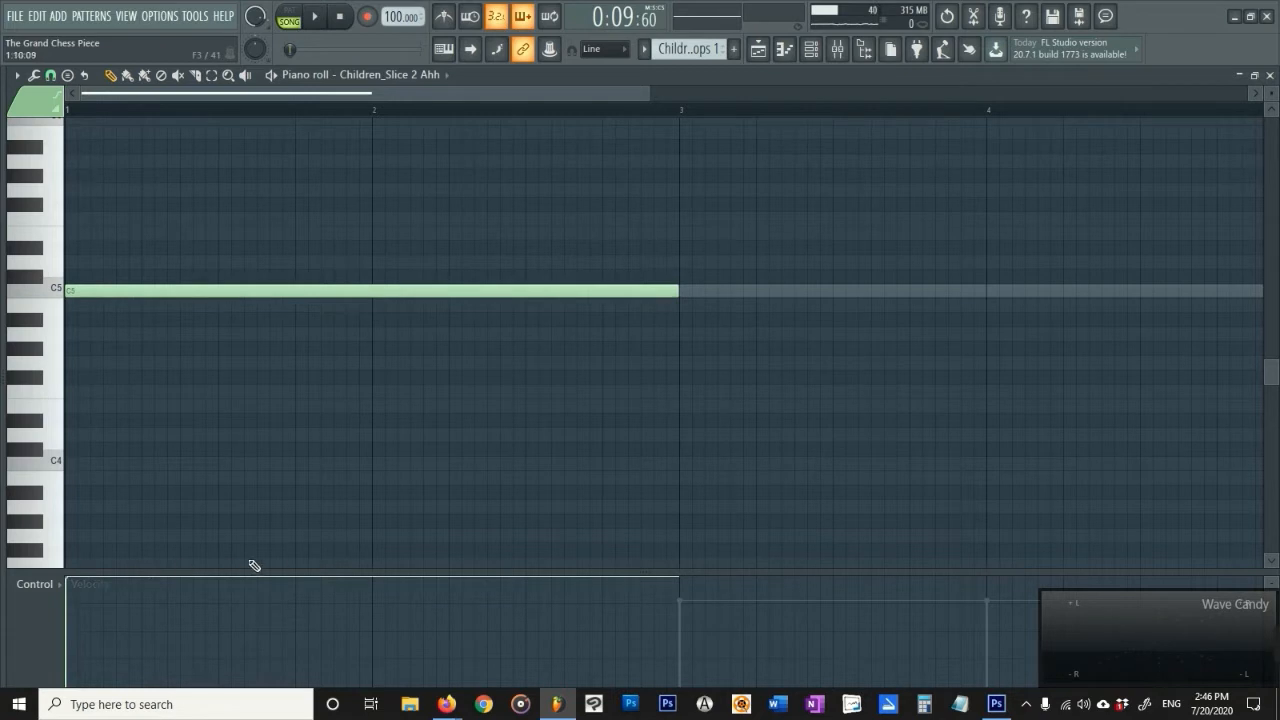
key(space)
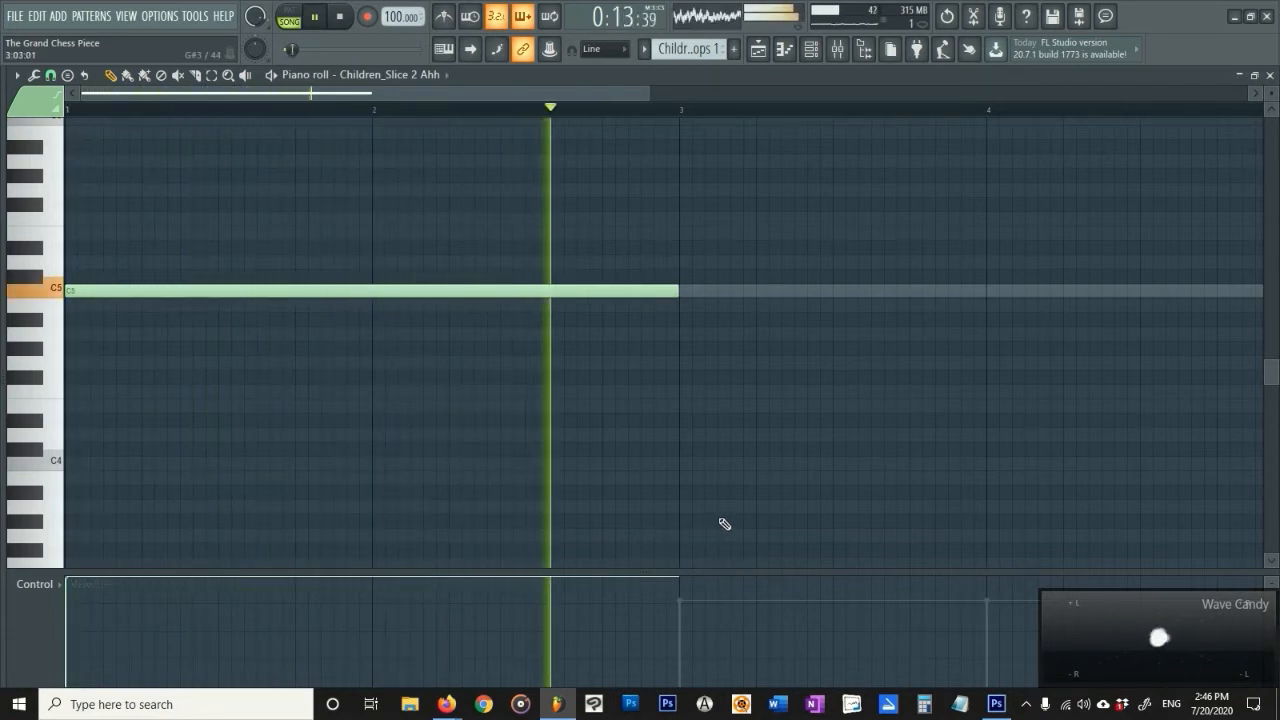
key(space)
click(810, 52)
click(810, 52)
click(784, 49)
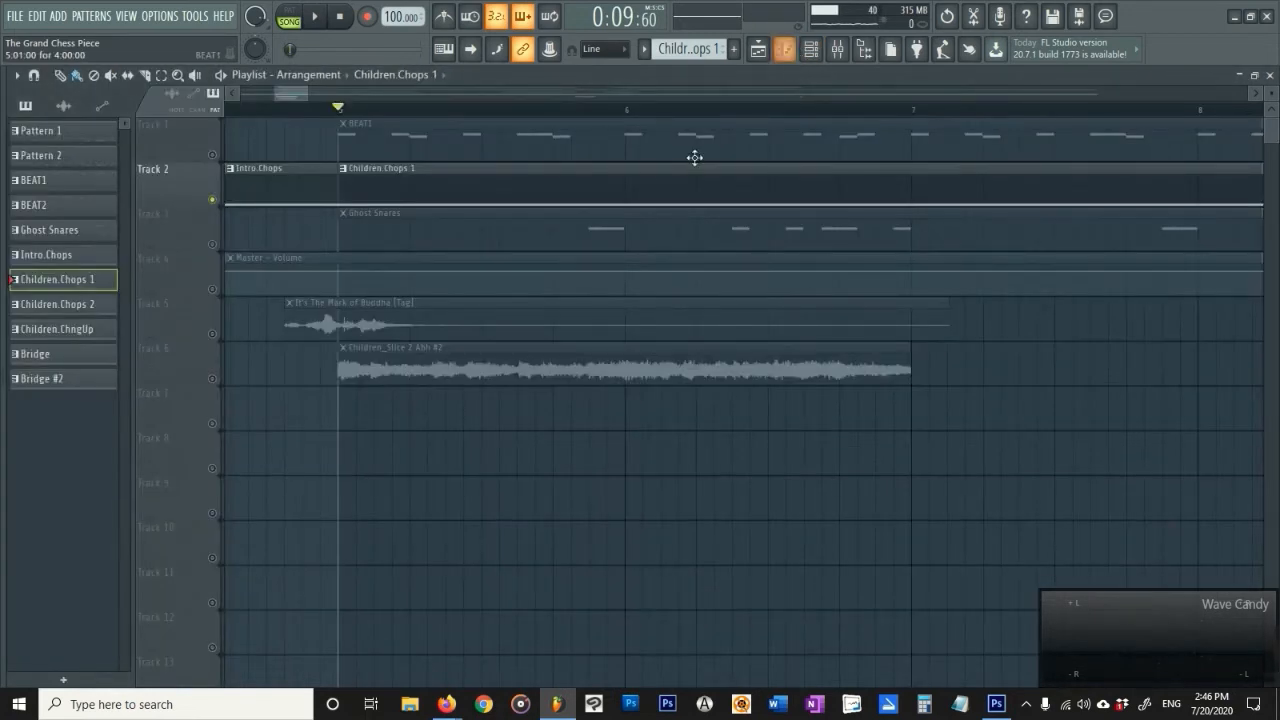
Solo Track 6 and play the Children_Slice 2 Ahh #2 audio clip by itself to judge its loudness.
right_click(214, 381)
key(space)
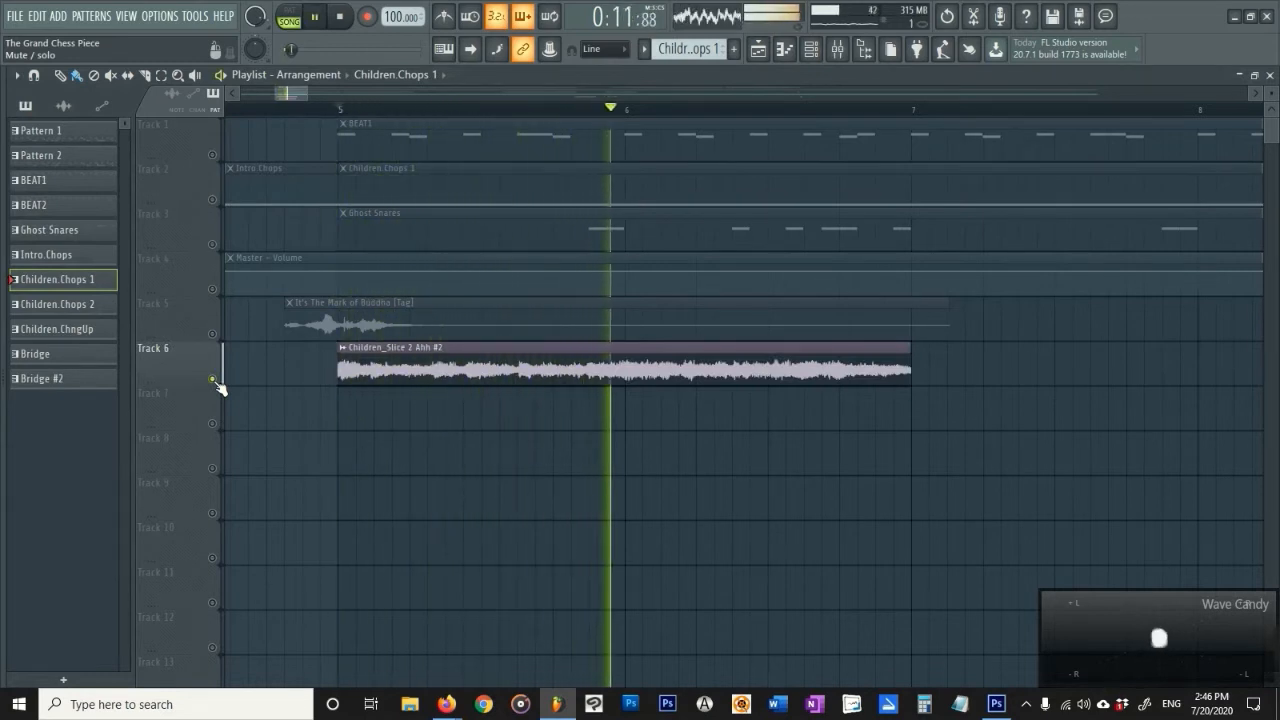
key(space)
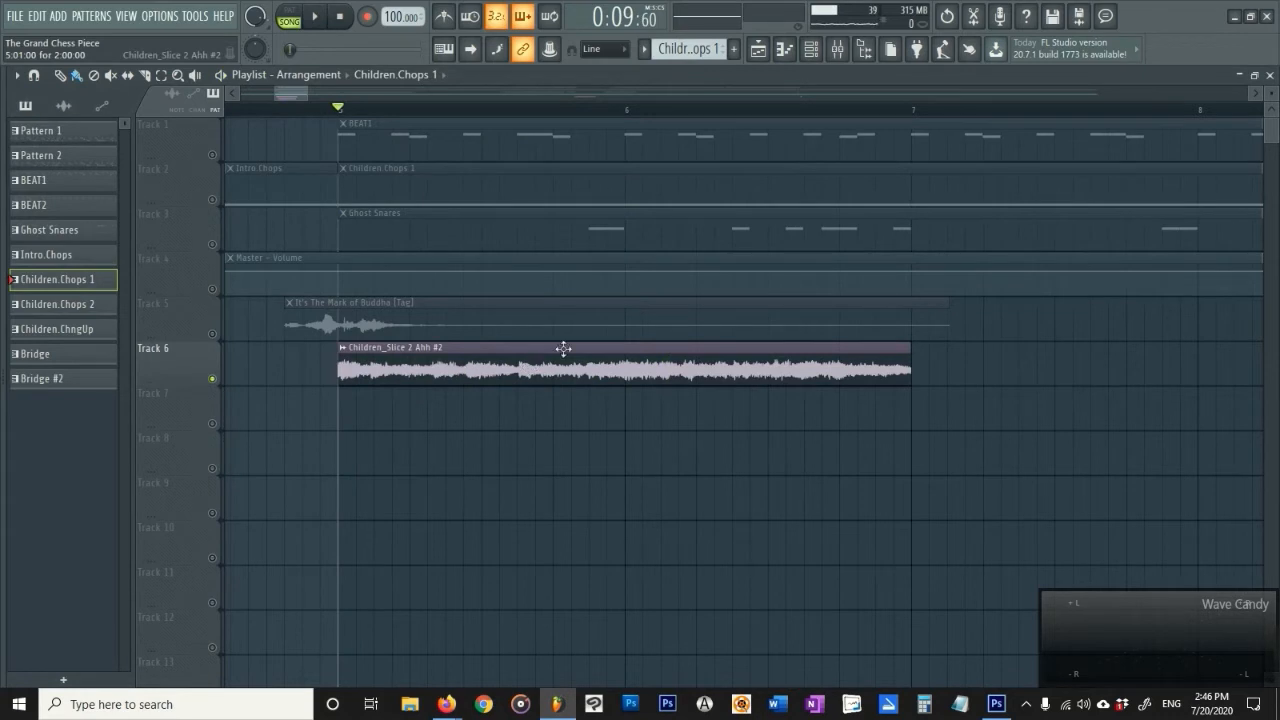
Lower the velocity of the C5 note in Children Chops 1 to 78% and return to the playlist.
double_click(424, 198)
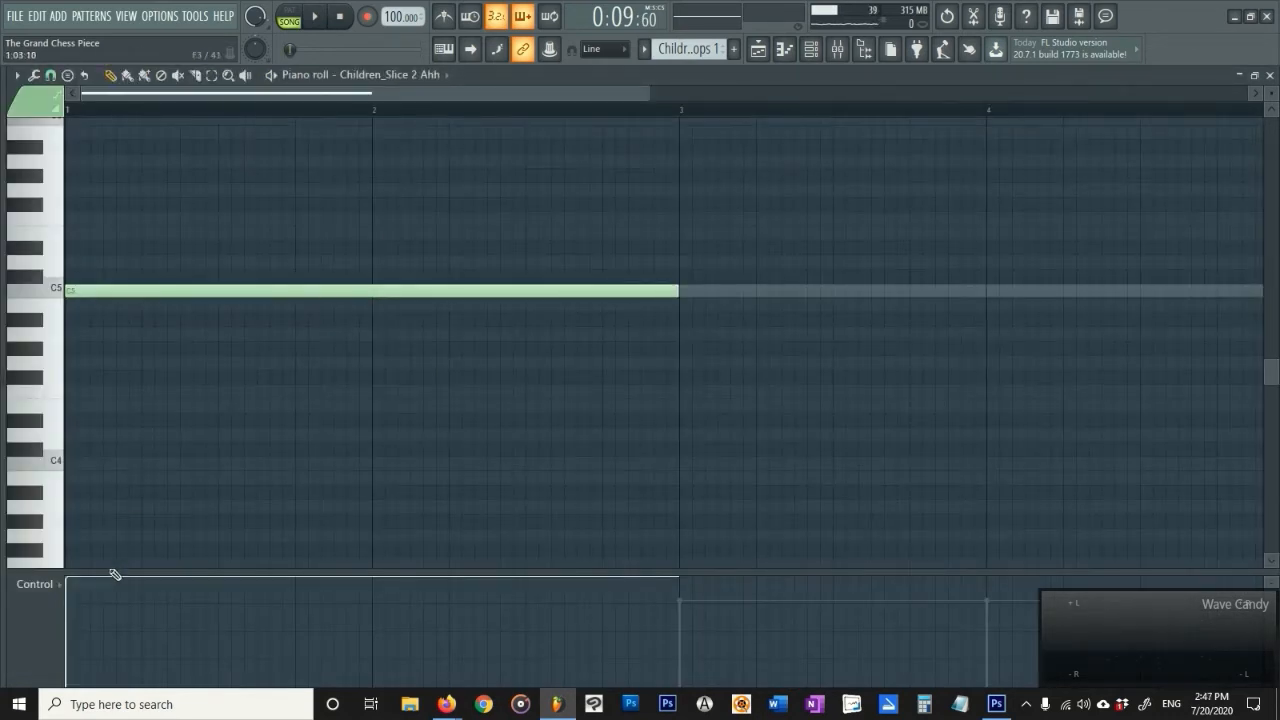
drag(80, 591, 78, 603)
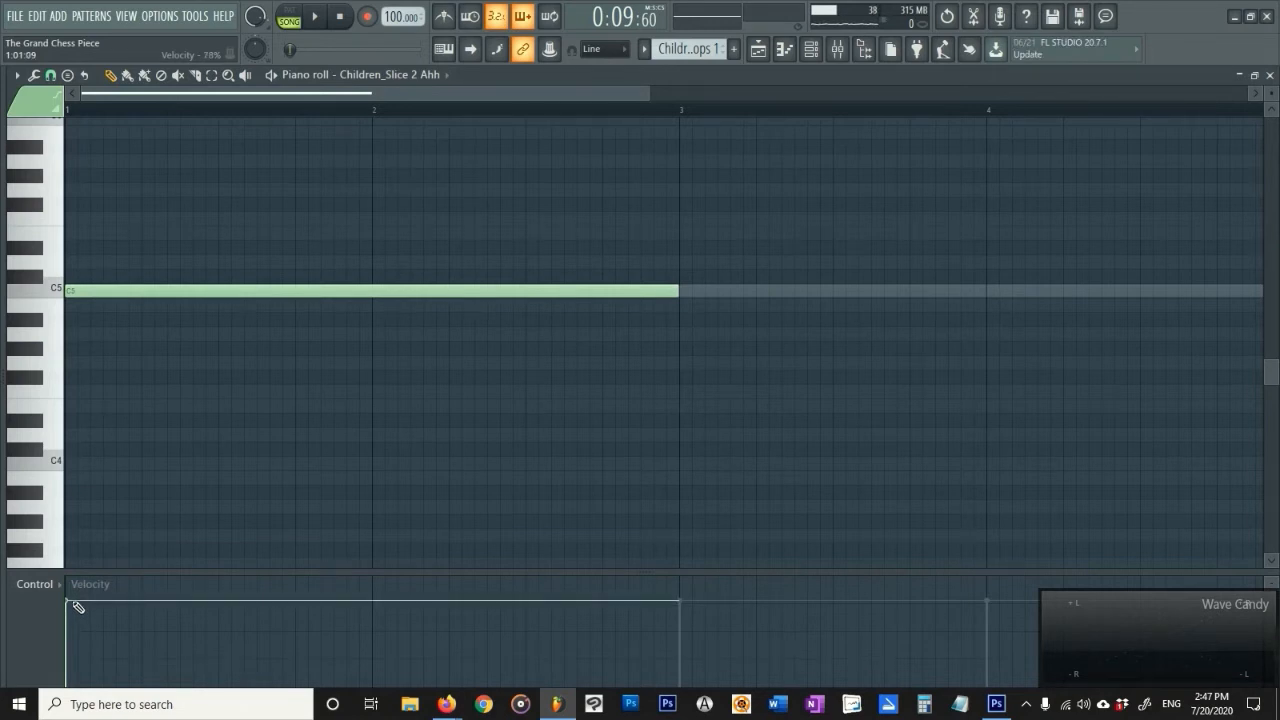
click(784, 49)
Examine the level adjustments in the Children_Slice 2 Ahh #2 channel settings, close them and play the clip.
double_click(395, 365)
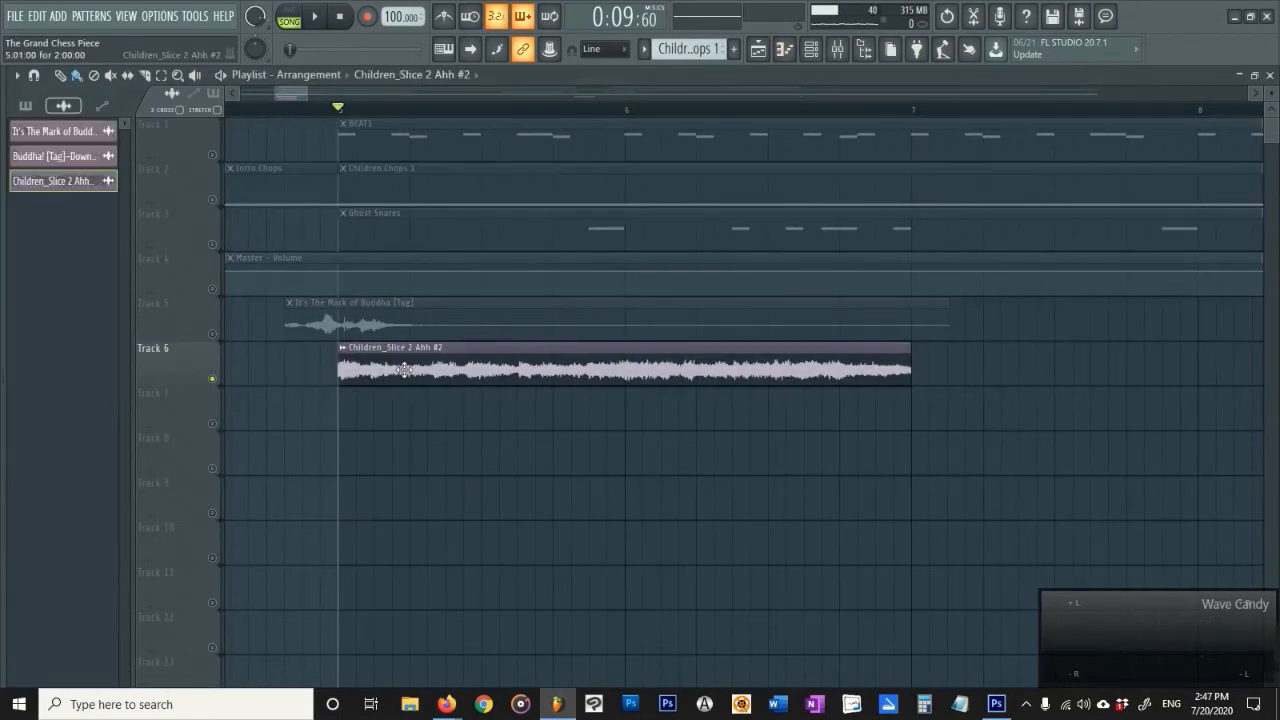
click(152, 155)
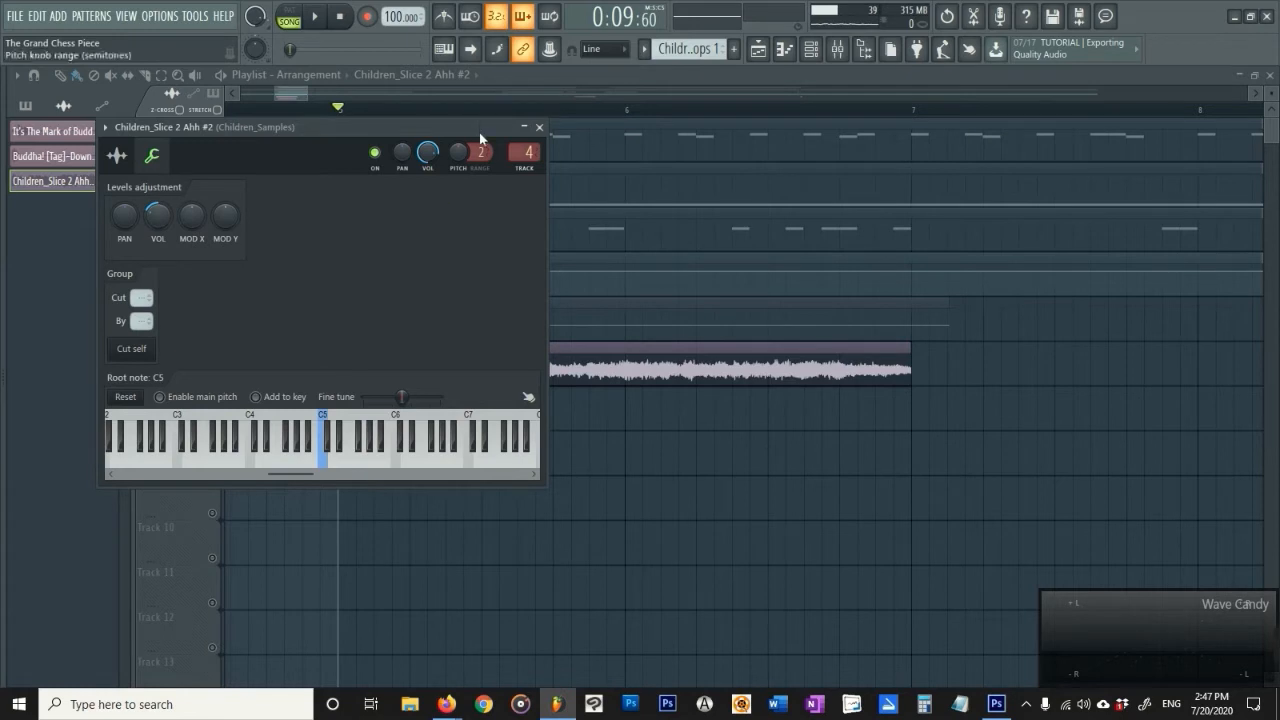
click(539, 129)
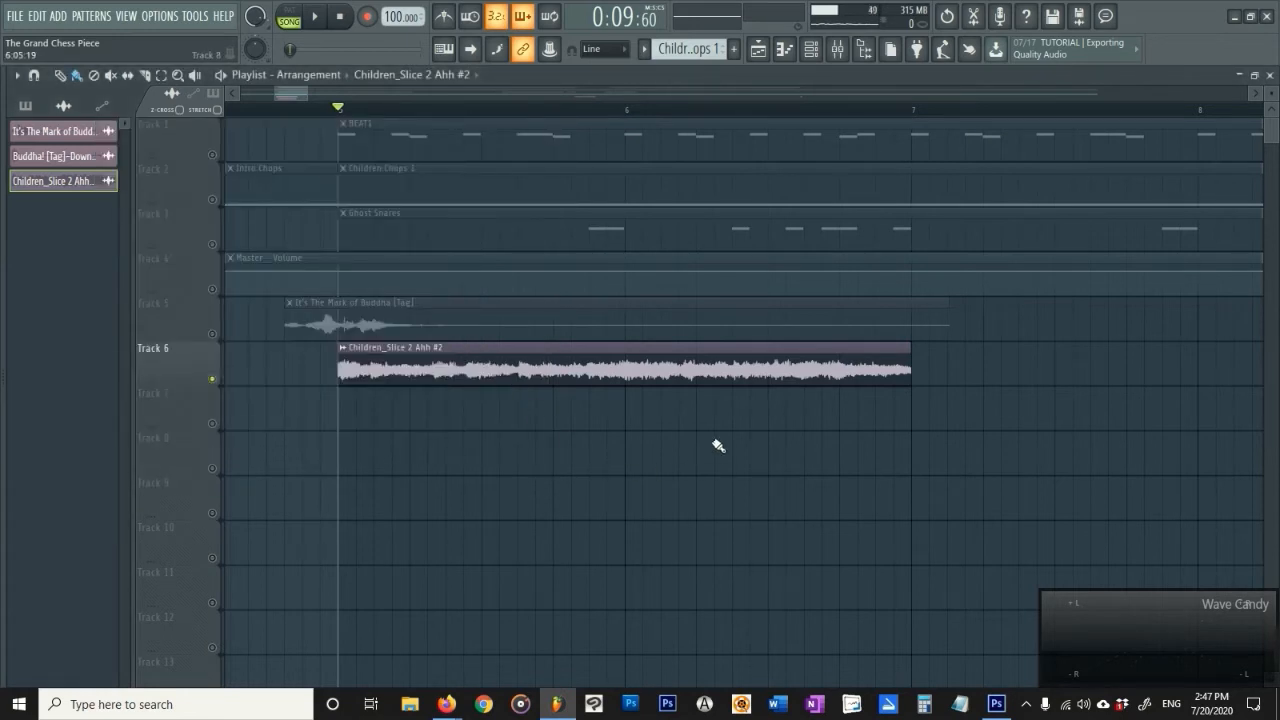
key(space)
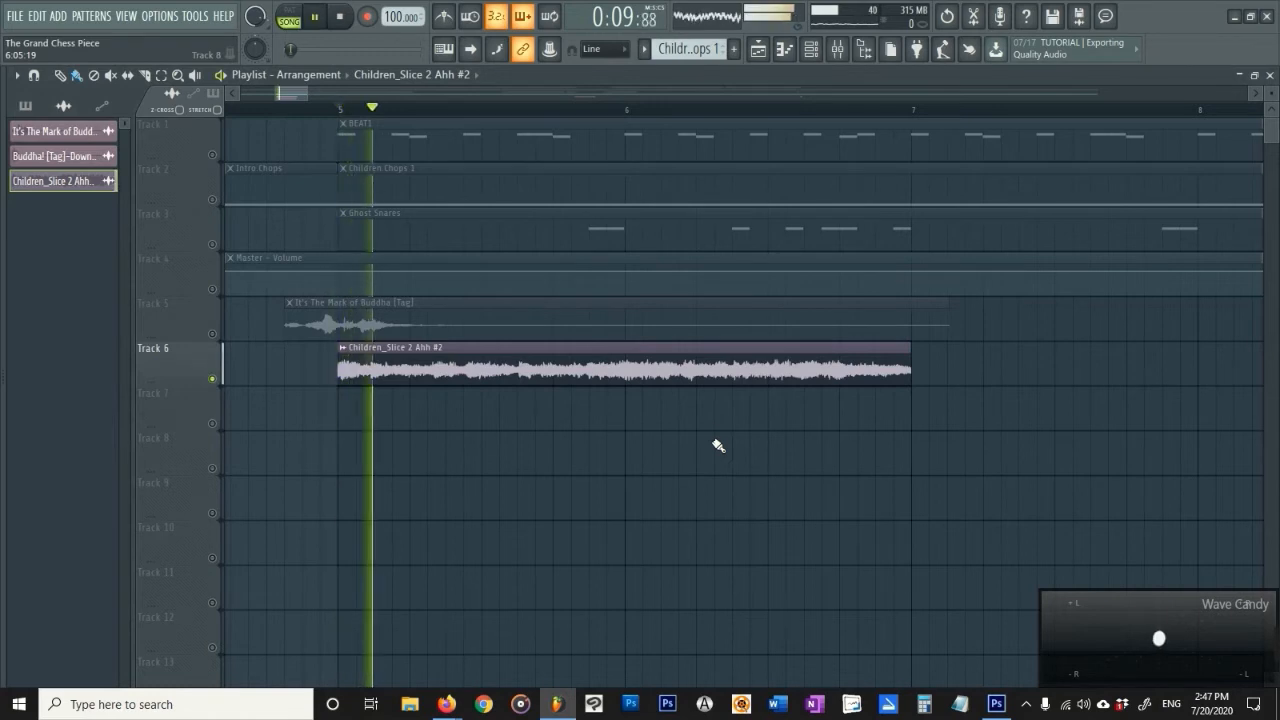
key(space)
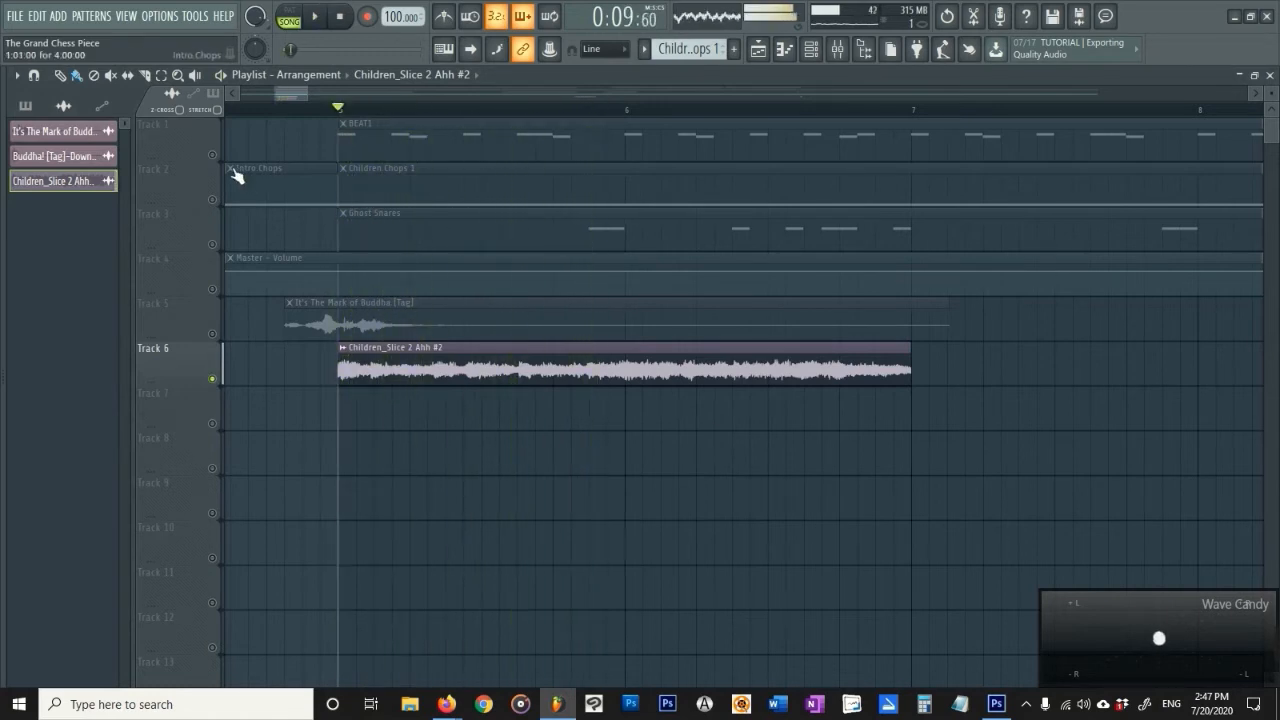
Select bars 5 and 6 as the loop region and unmute Tracks 1 and 3 to hear the clip with the drums.
drag(916, 118, 340, 200)
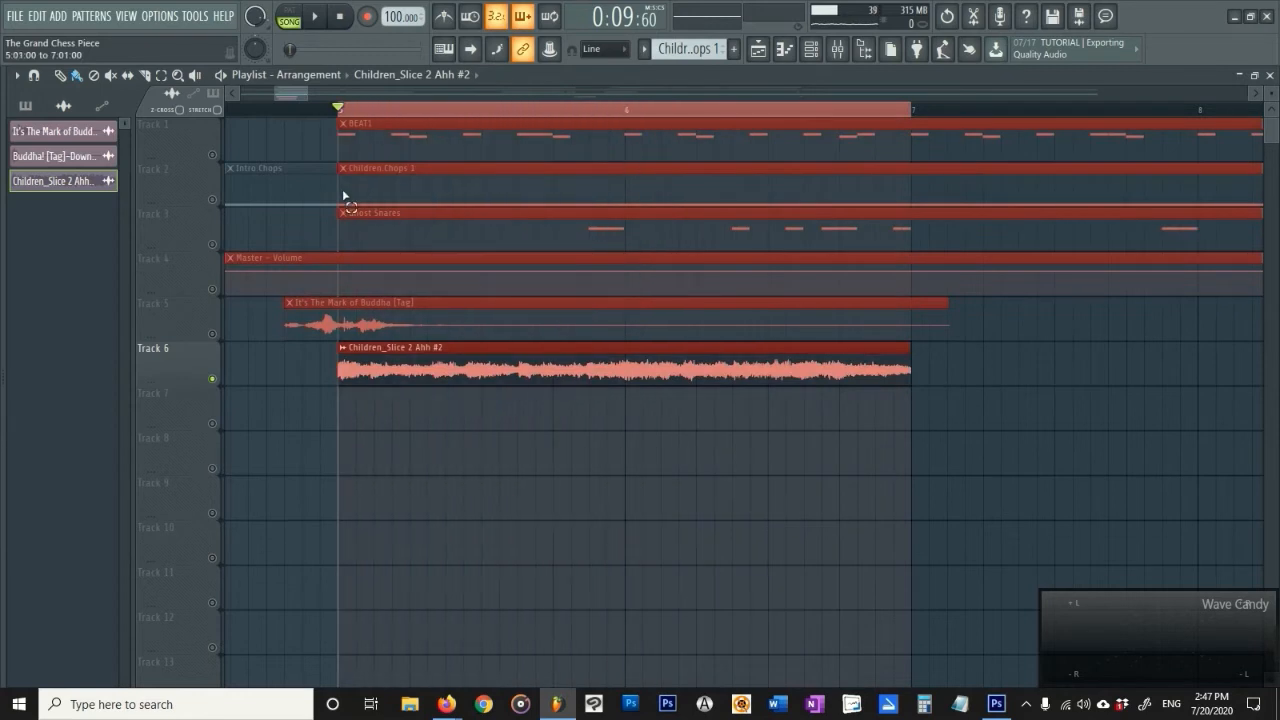
click(213, 156)
click(213, 244)
key(space)
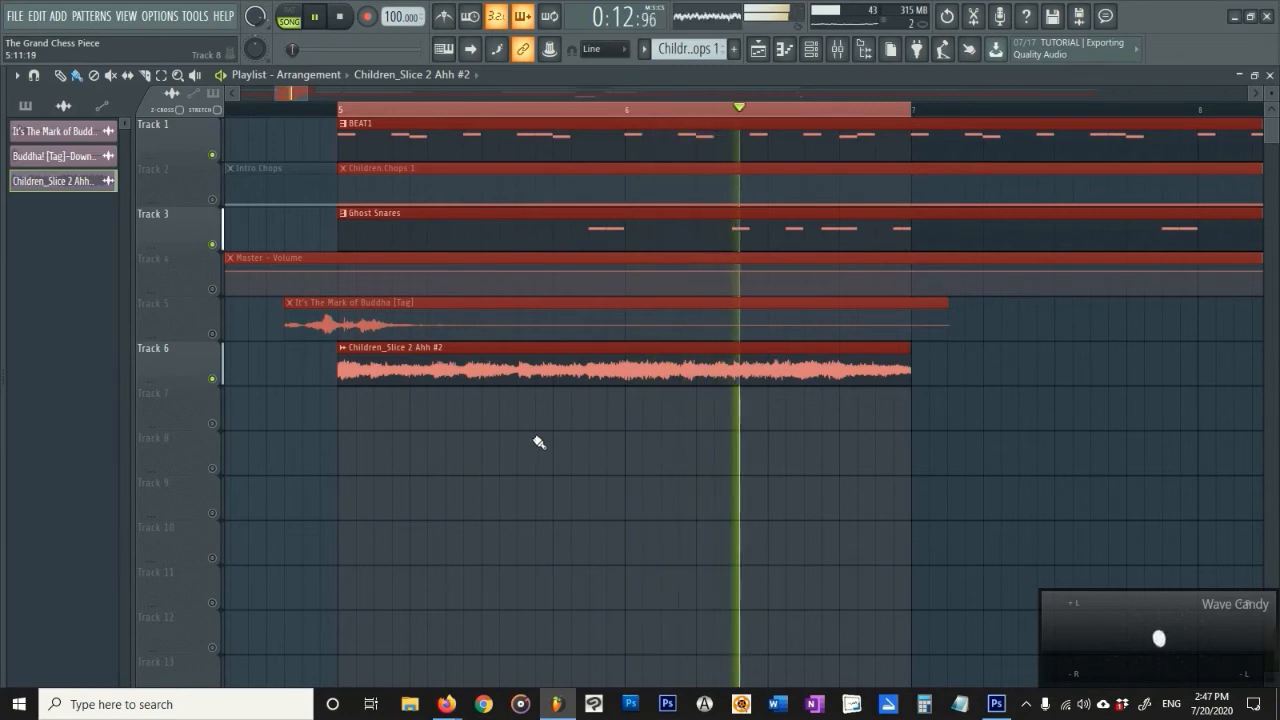
key(space)
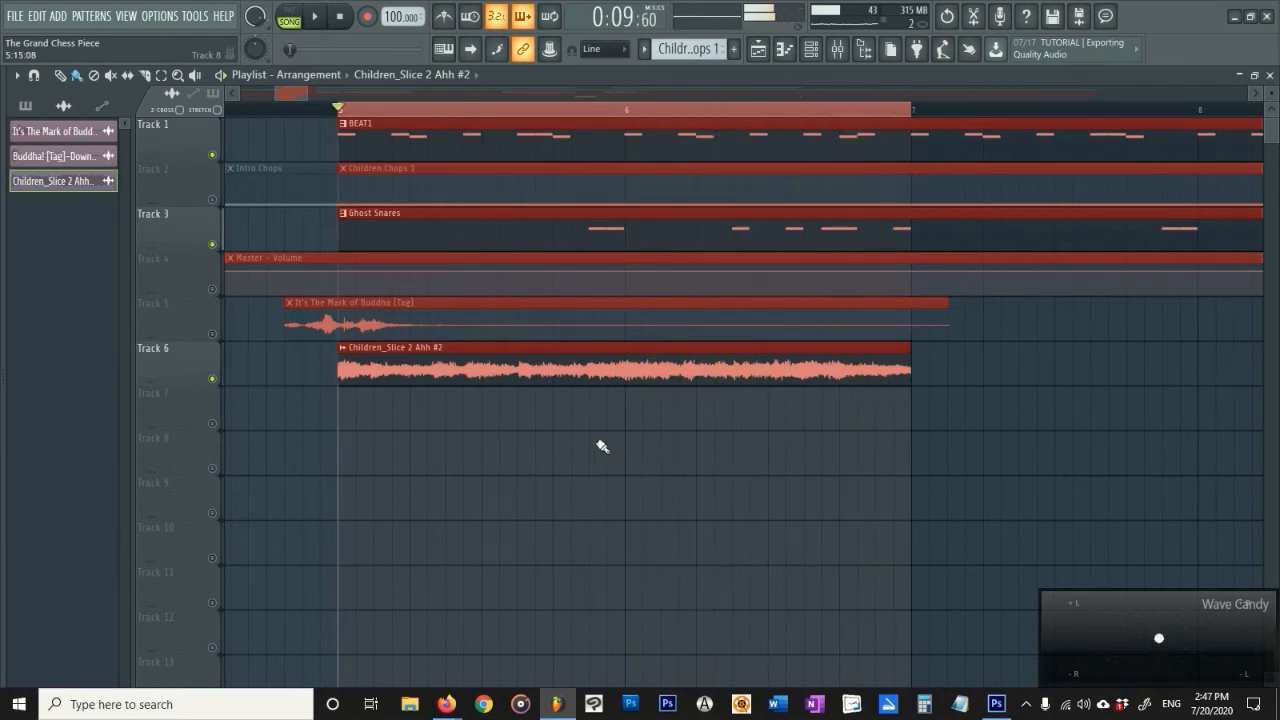
click(723, 468)
right_click(789, 467)
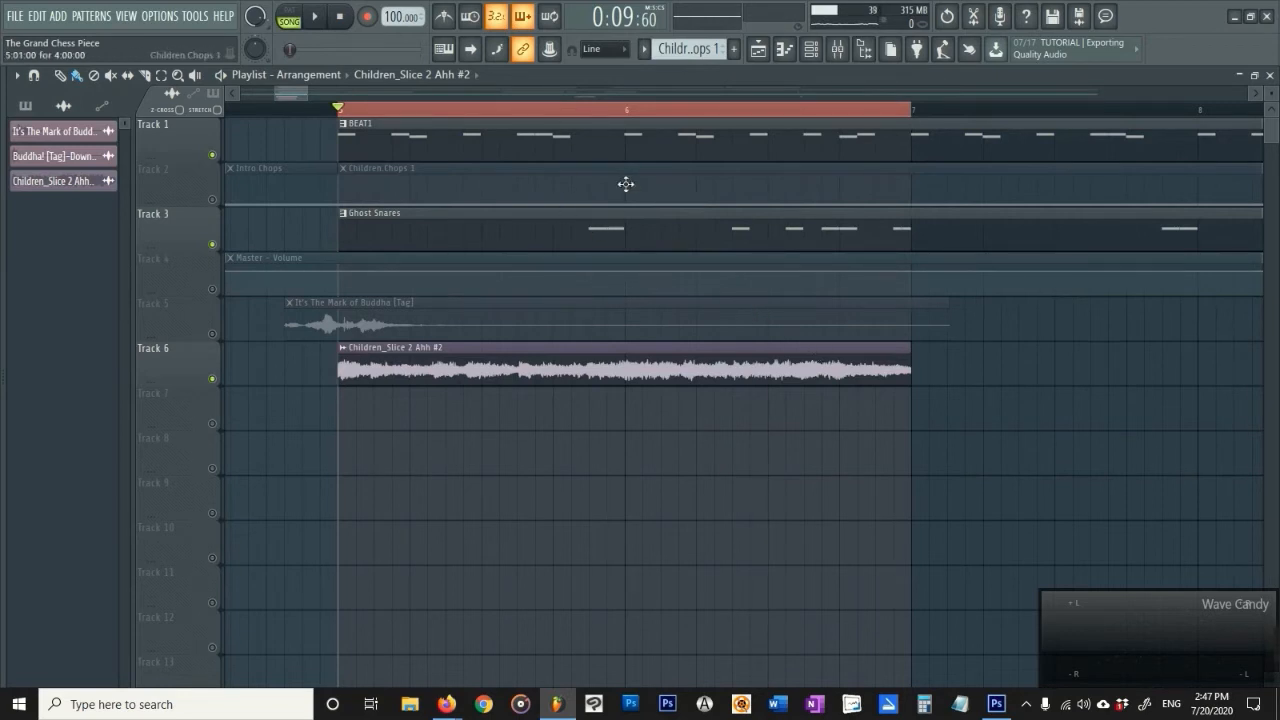
click(797, 49)
click(797, 49)
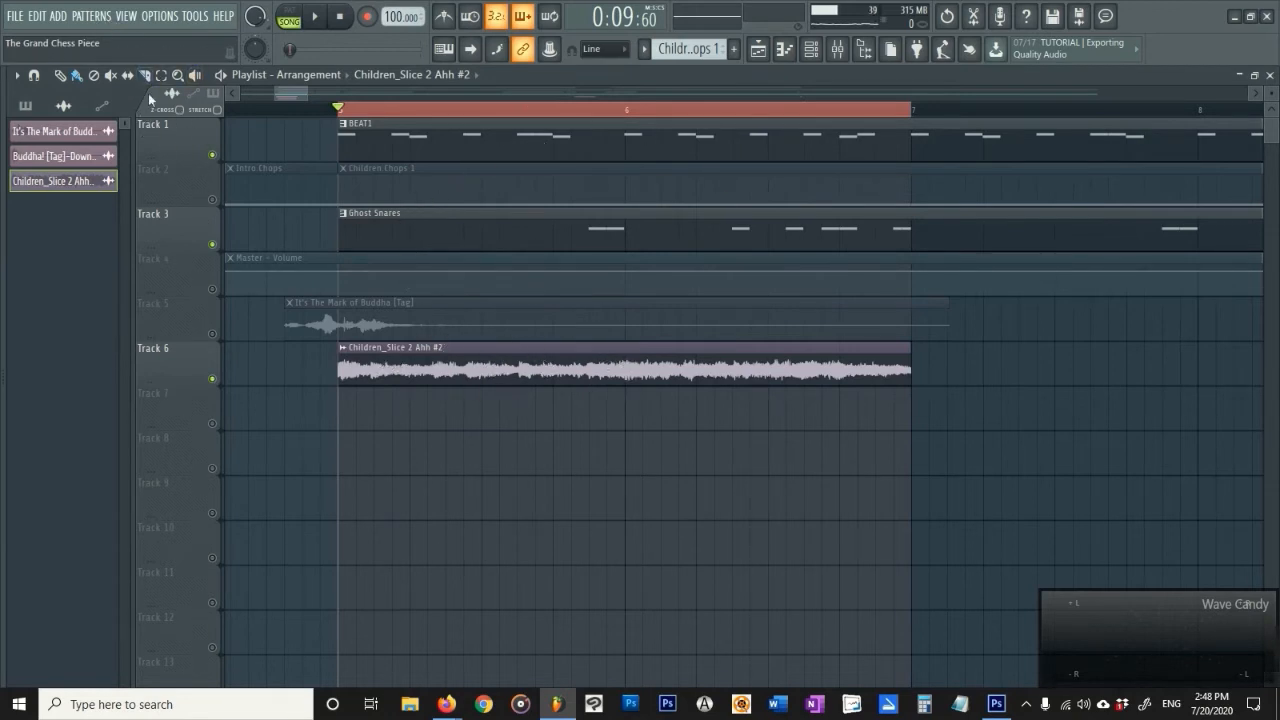
click(507, 455)
right_click(603, 451)
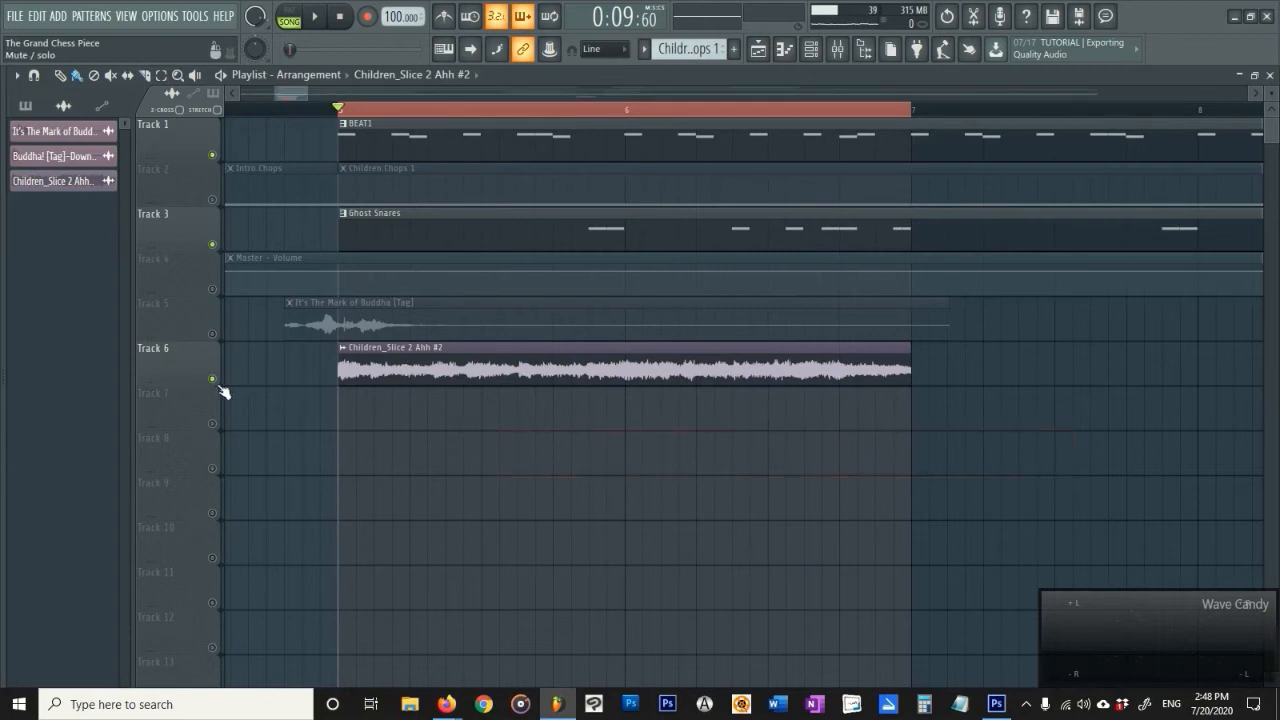
Unmute Track 7 and slice the vocal clip on Track 6 at 5:09, 6:01 and 6:11 while the loop plays.
click(213, 423)
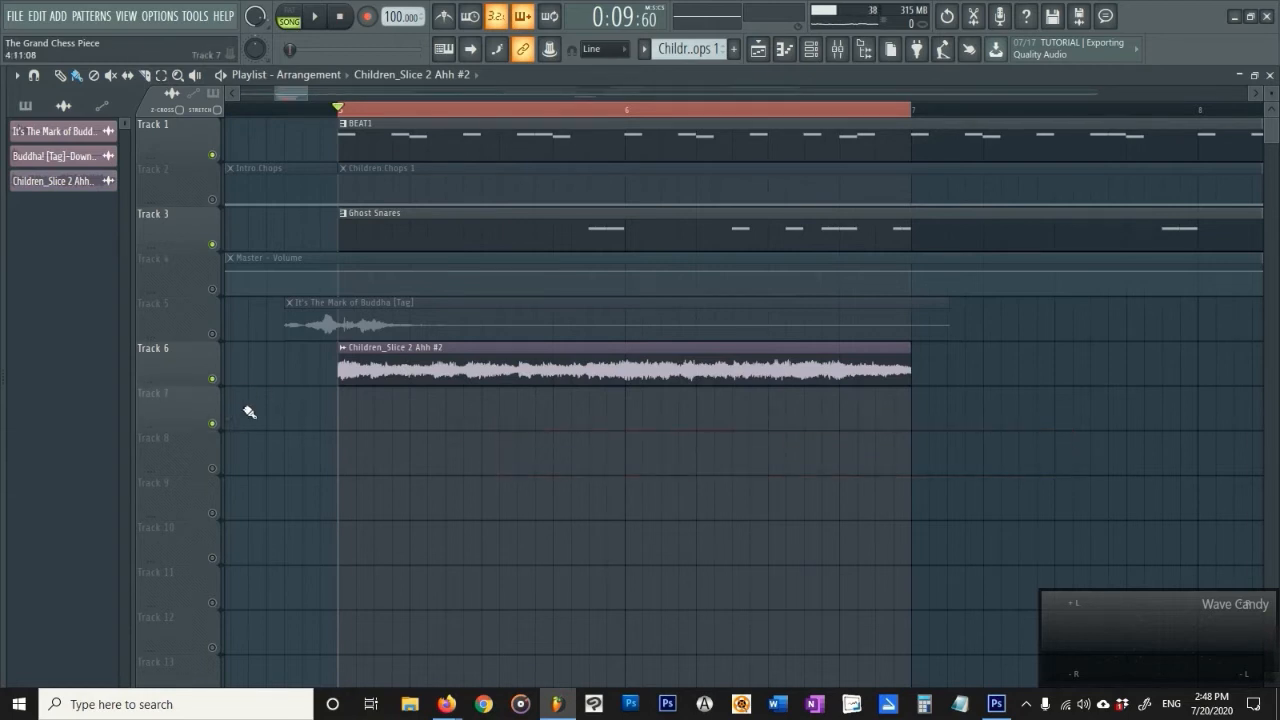
click(144, 75)
key(space)
click(482, 386)
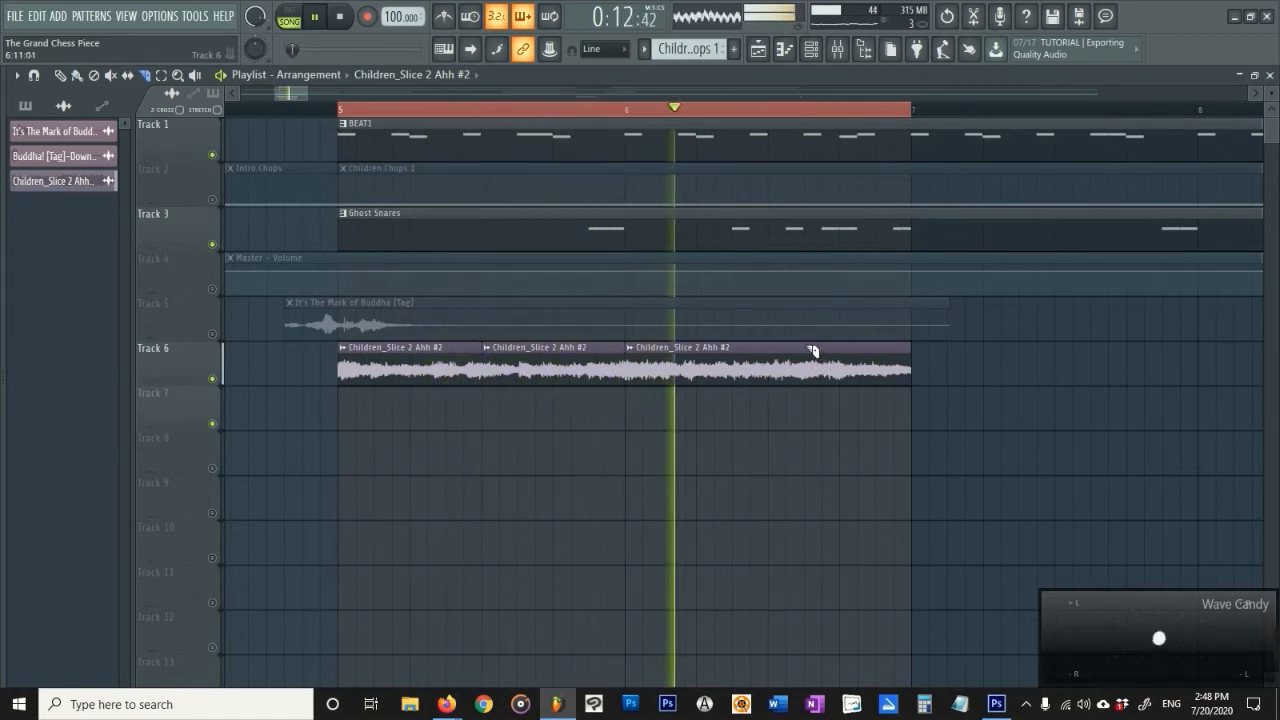
drag(805, 345, 808, 418)
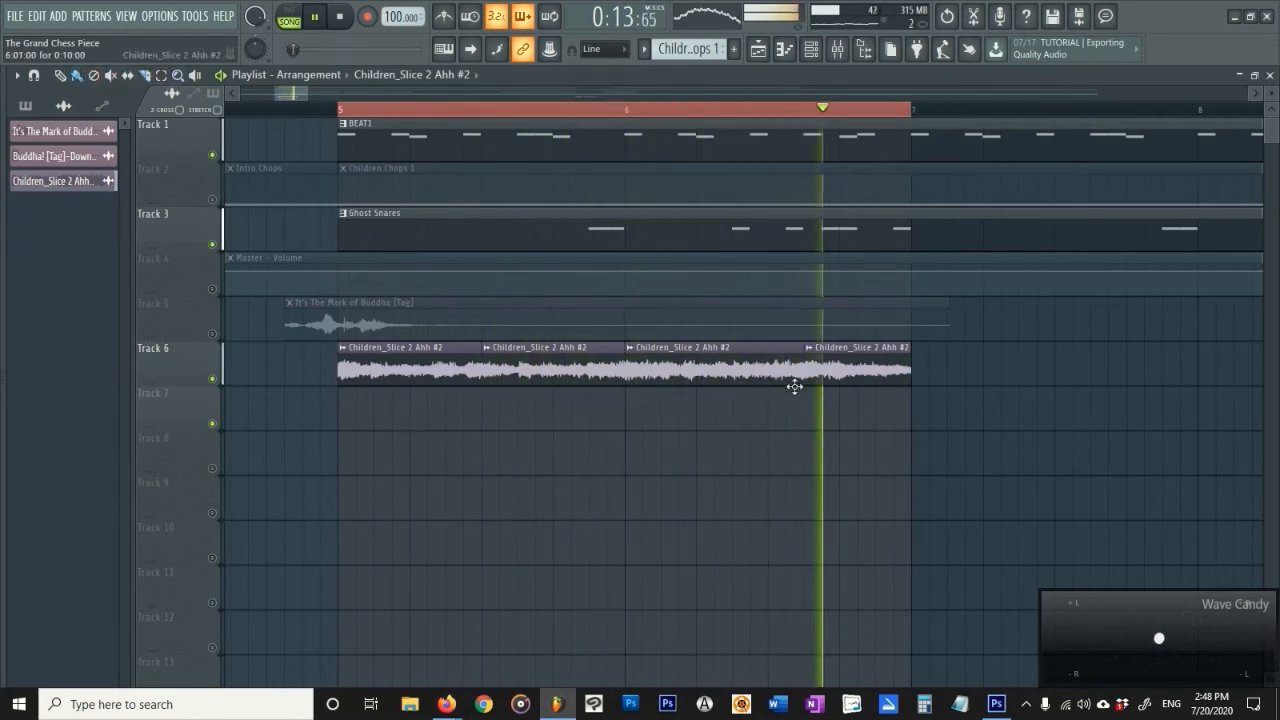
key(space)
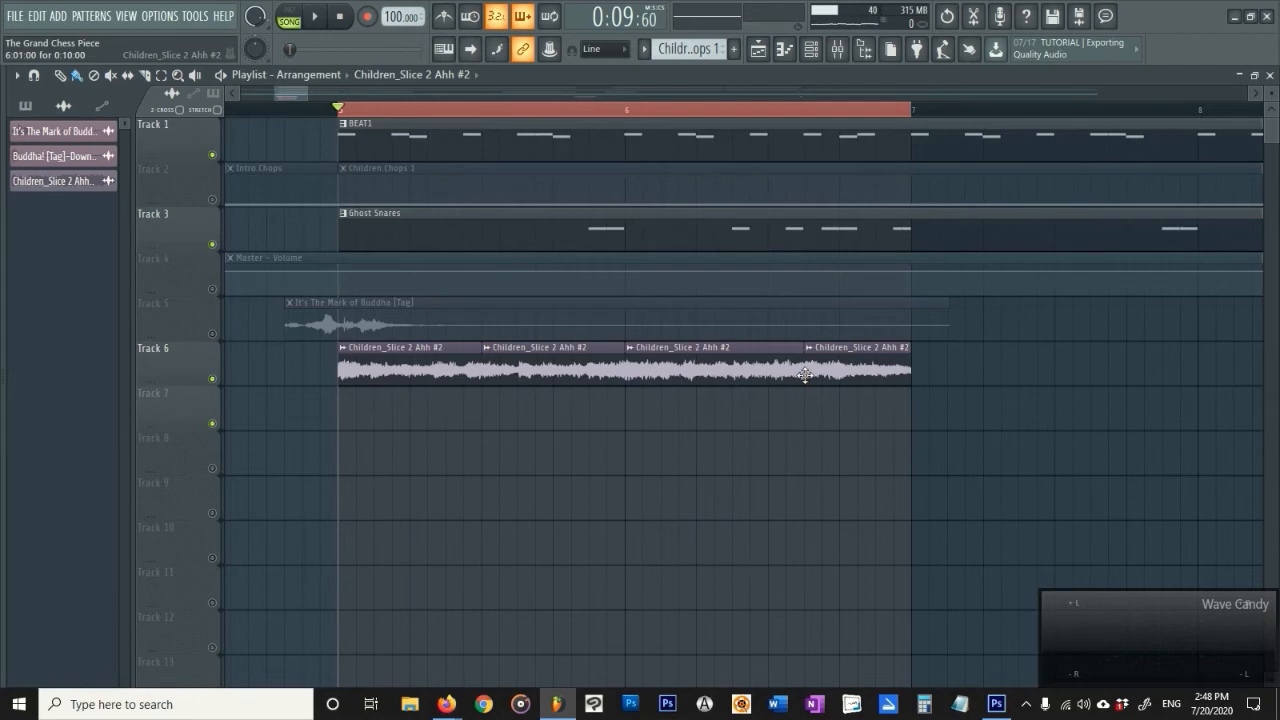
Play the loop and shorten the second vocal slice on Track 6 to four steps, ending at 5:13.
key(space)
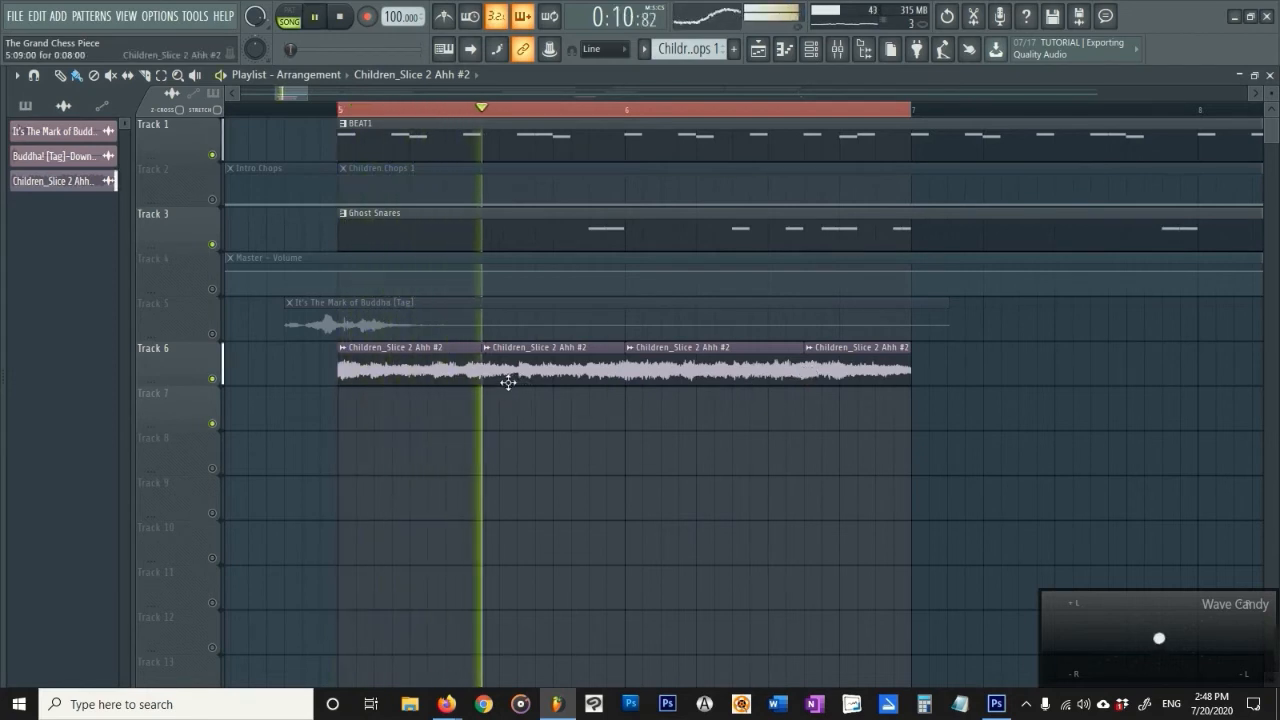
drag(496, 381, 565, 388)
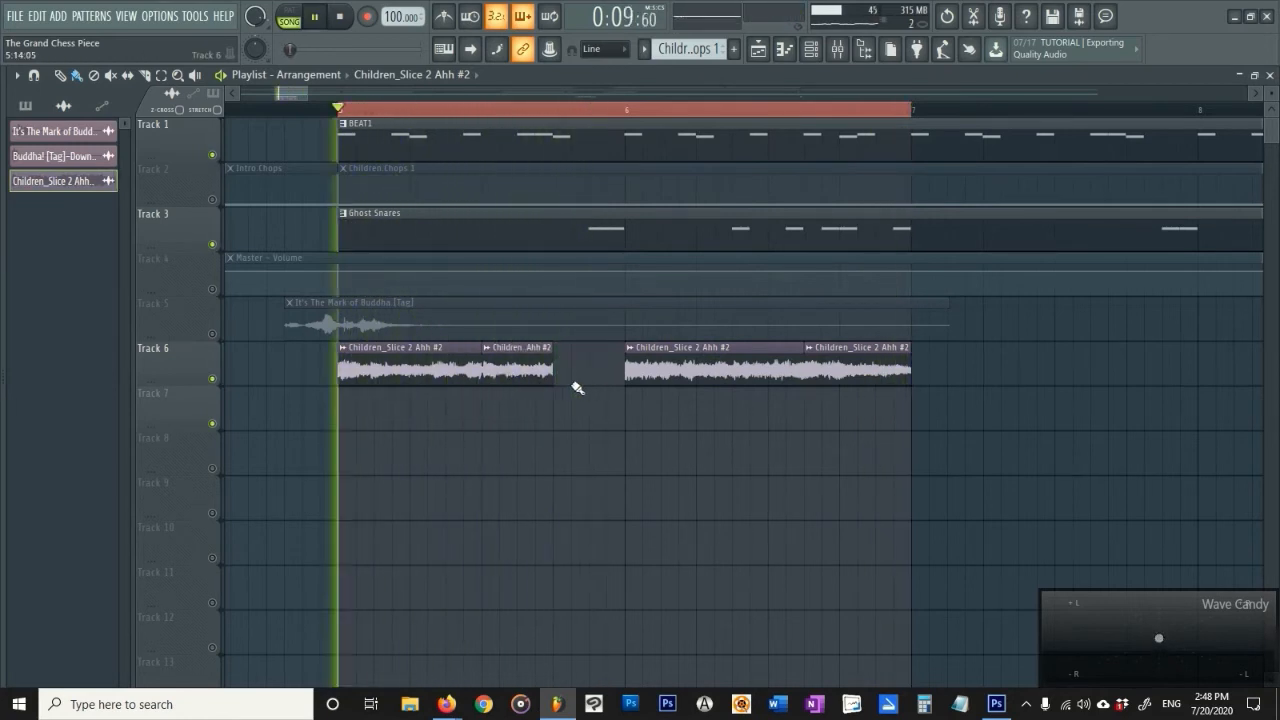
drag(651, 374, 590, 380)
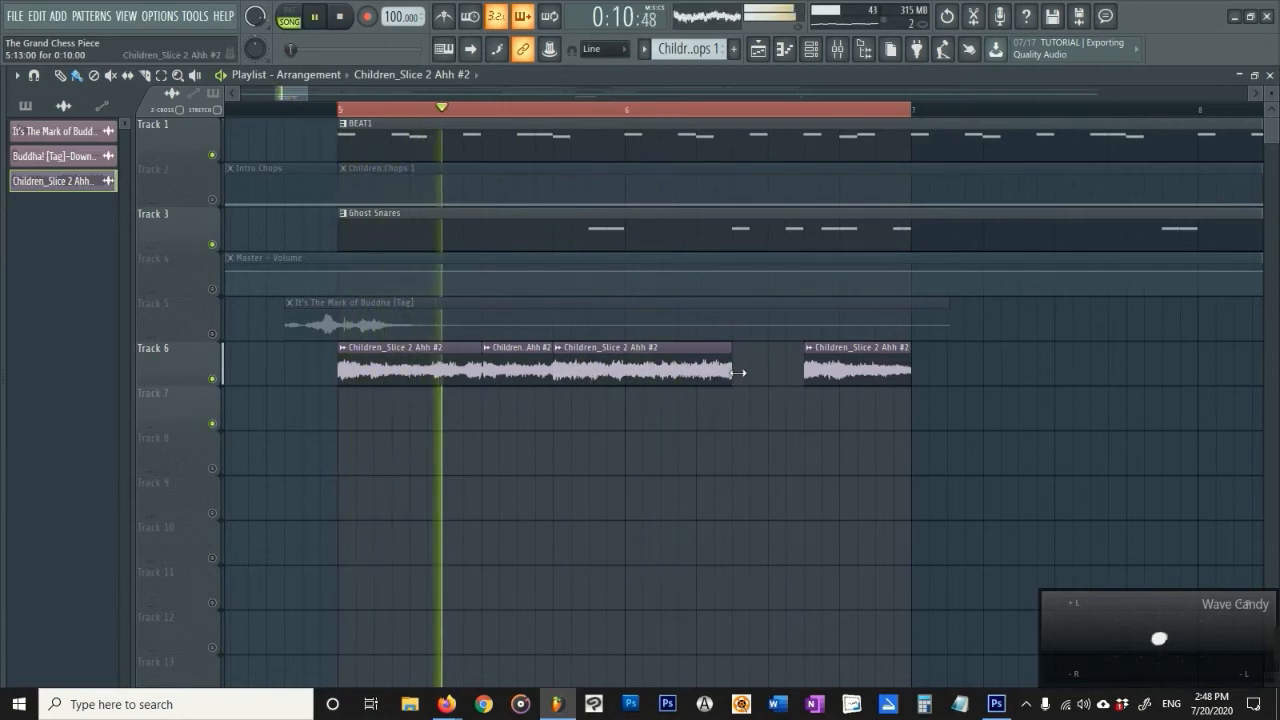
drag(738, 372, 632, 390)
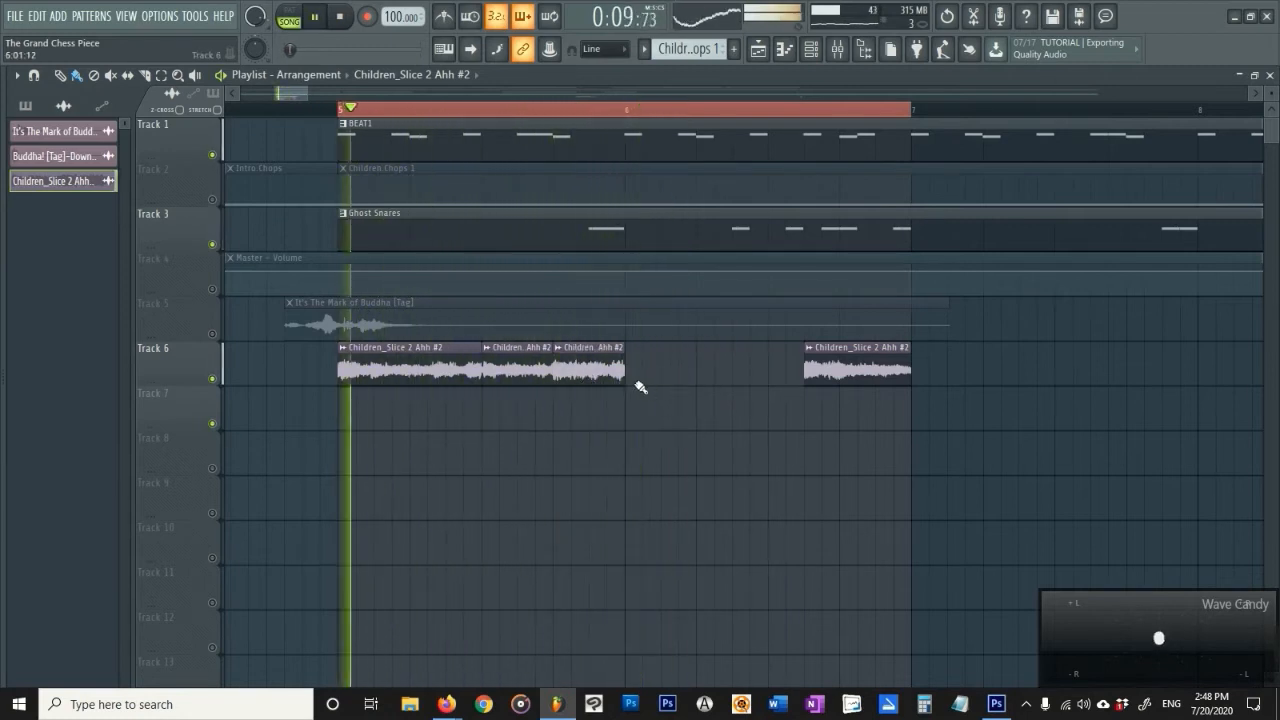
key(ctrl+z)
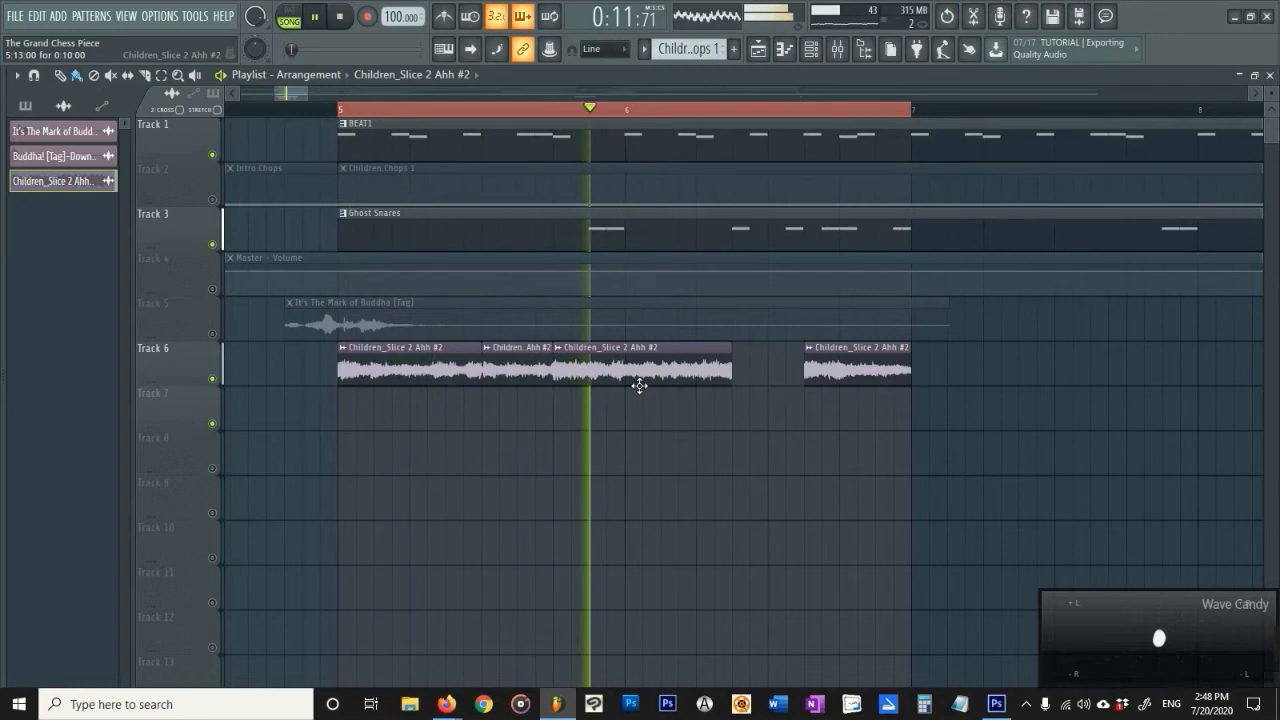
key(ctrl+z)
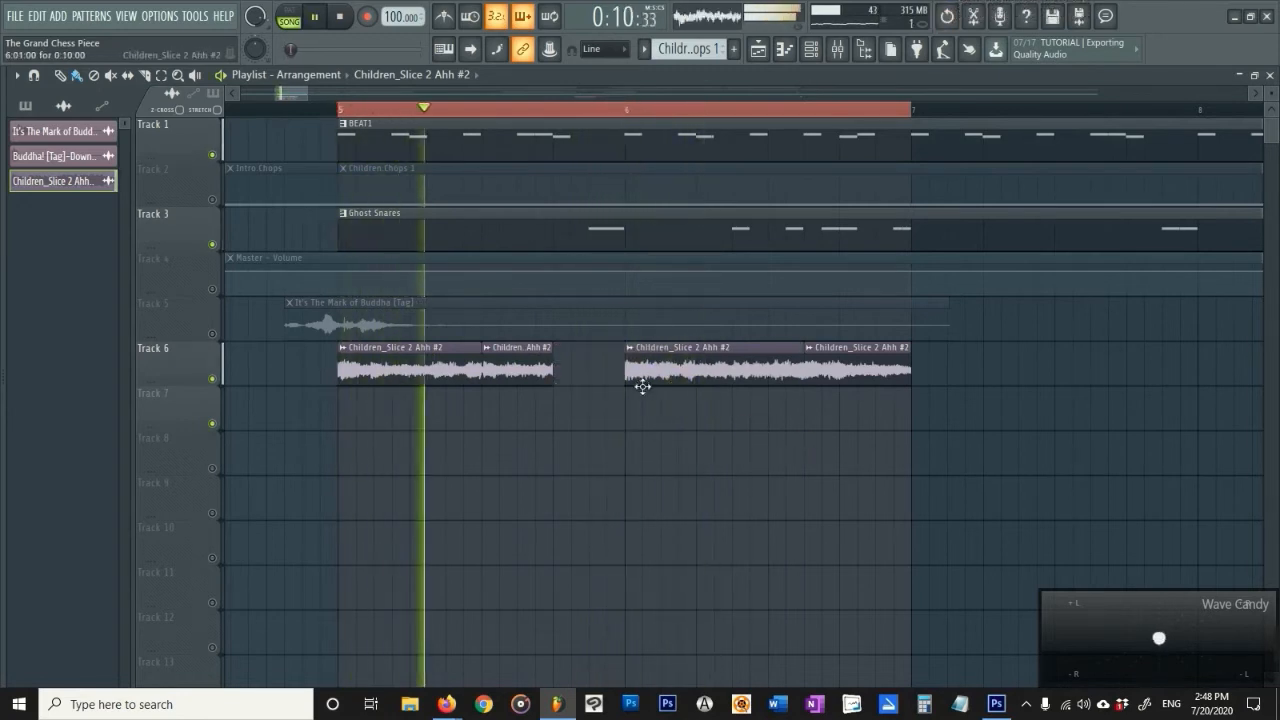
Add a two-step copy of the third vocal slice at 5:15 on Track 6 and play the loop.
click(605, 431)
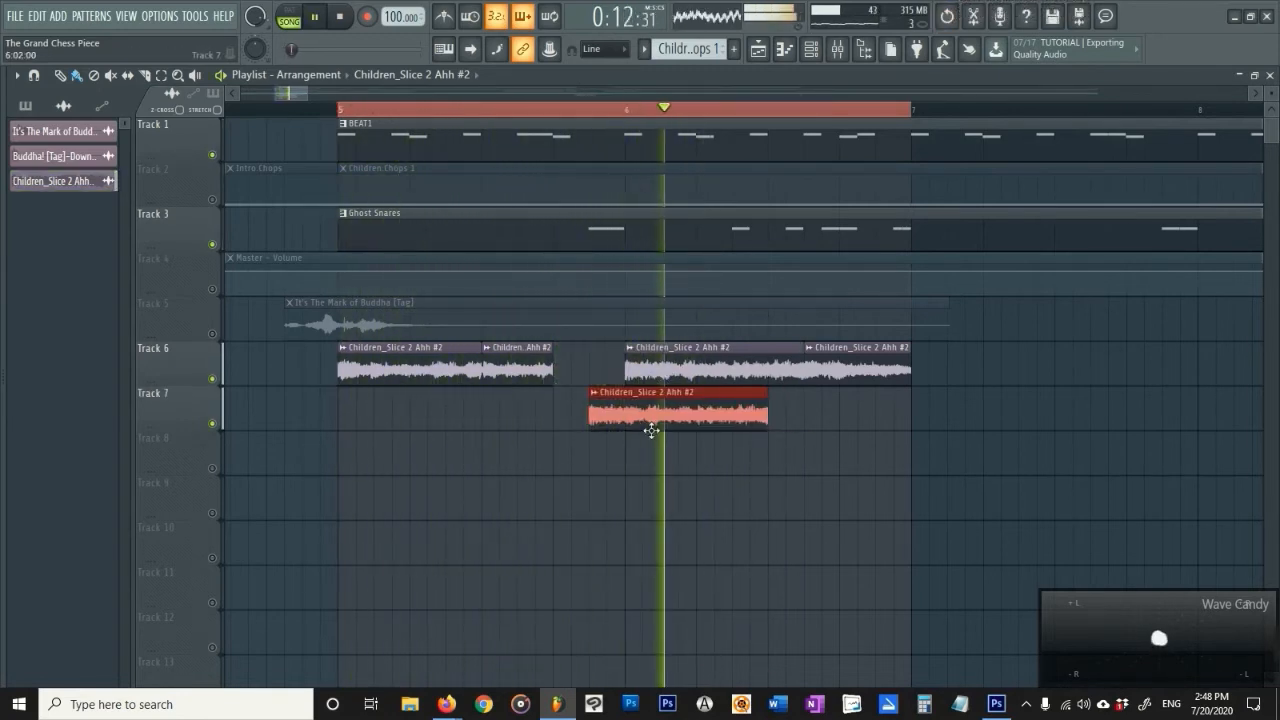
drag(771, 415, 631, 432)
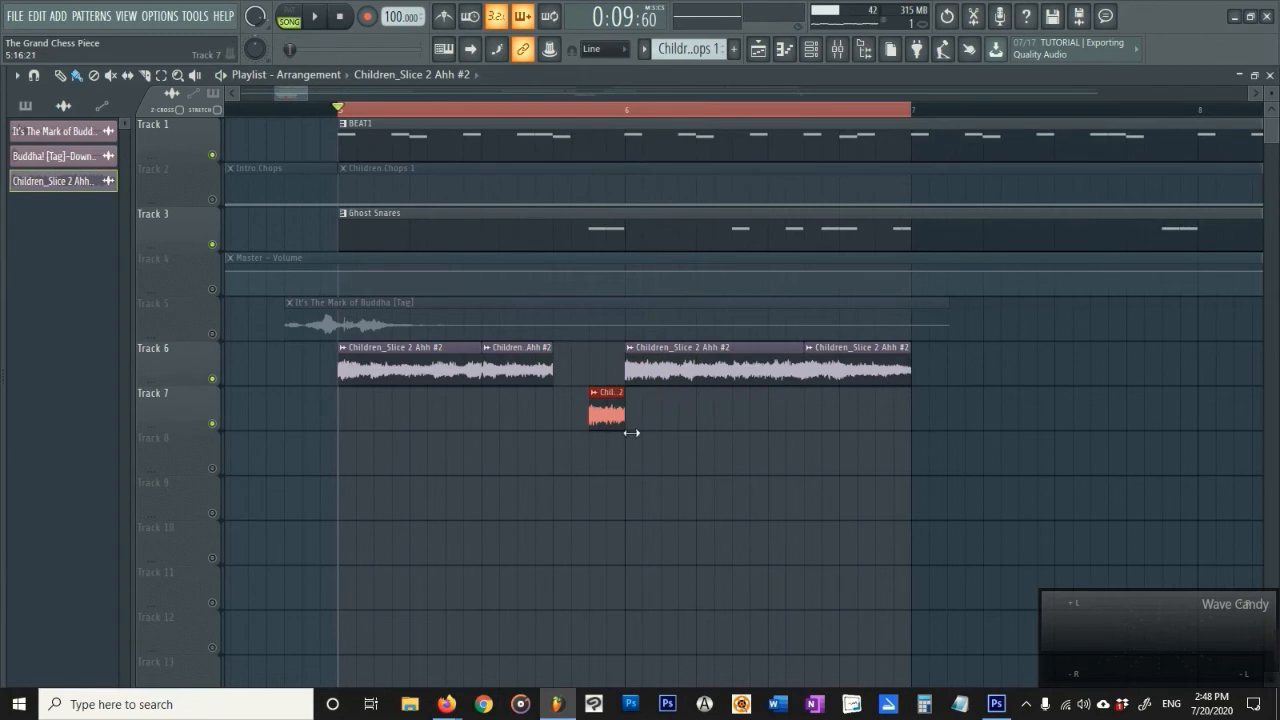
key(shift+Up)
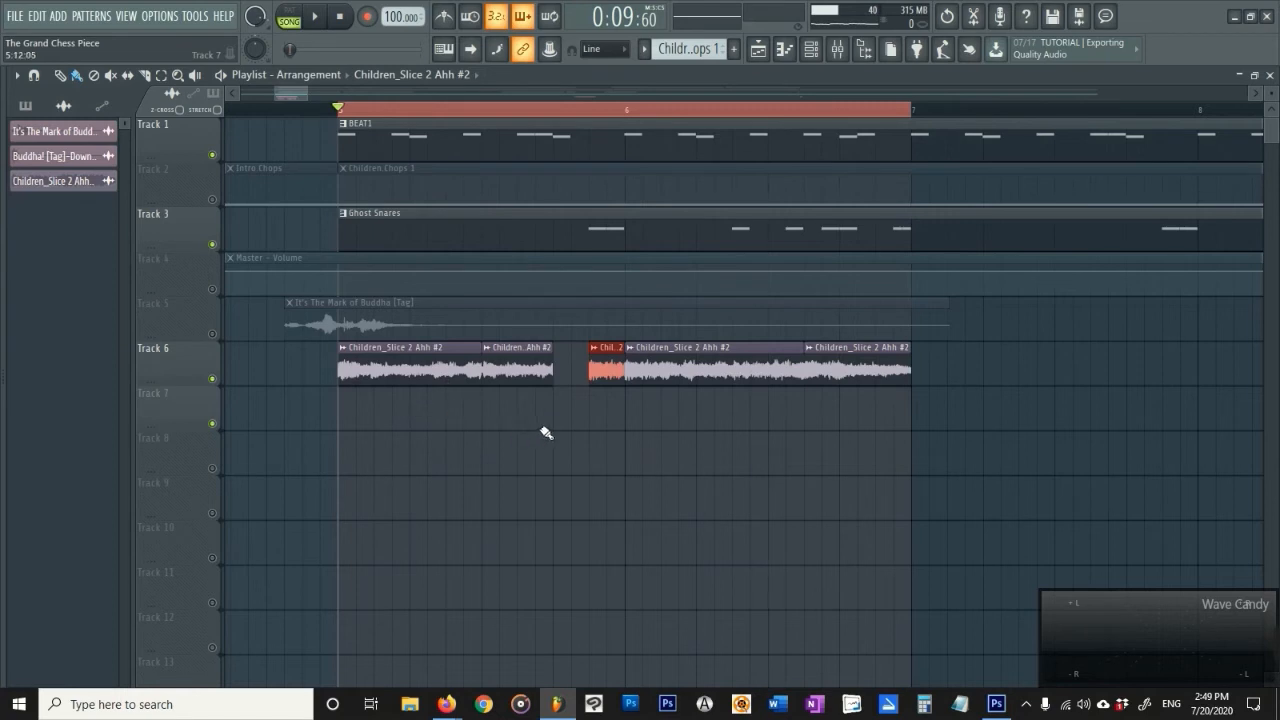
click(752, 420)
right_click(791, 423)
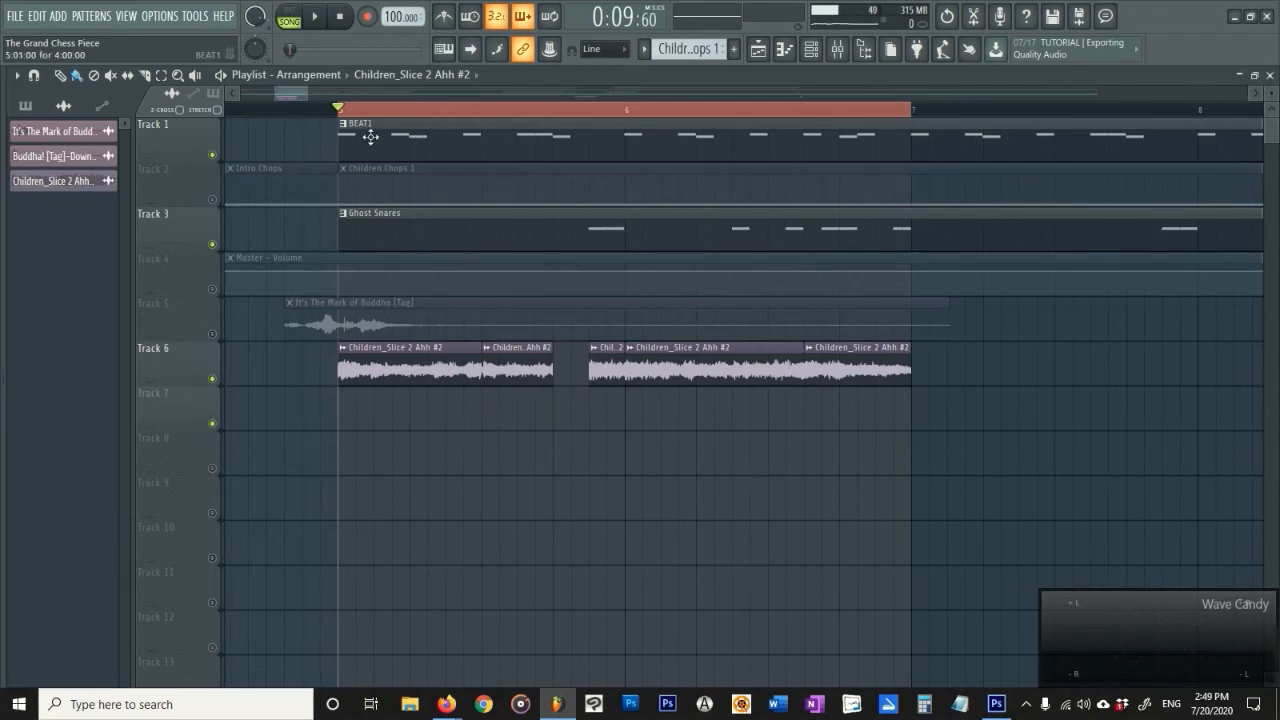
key(space)
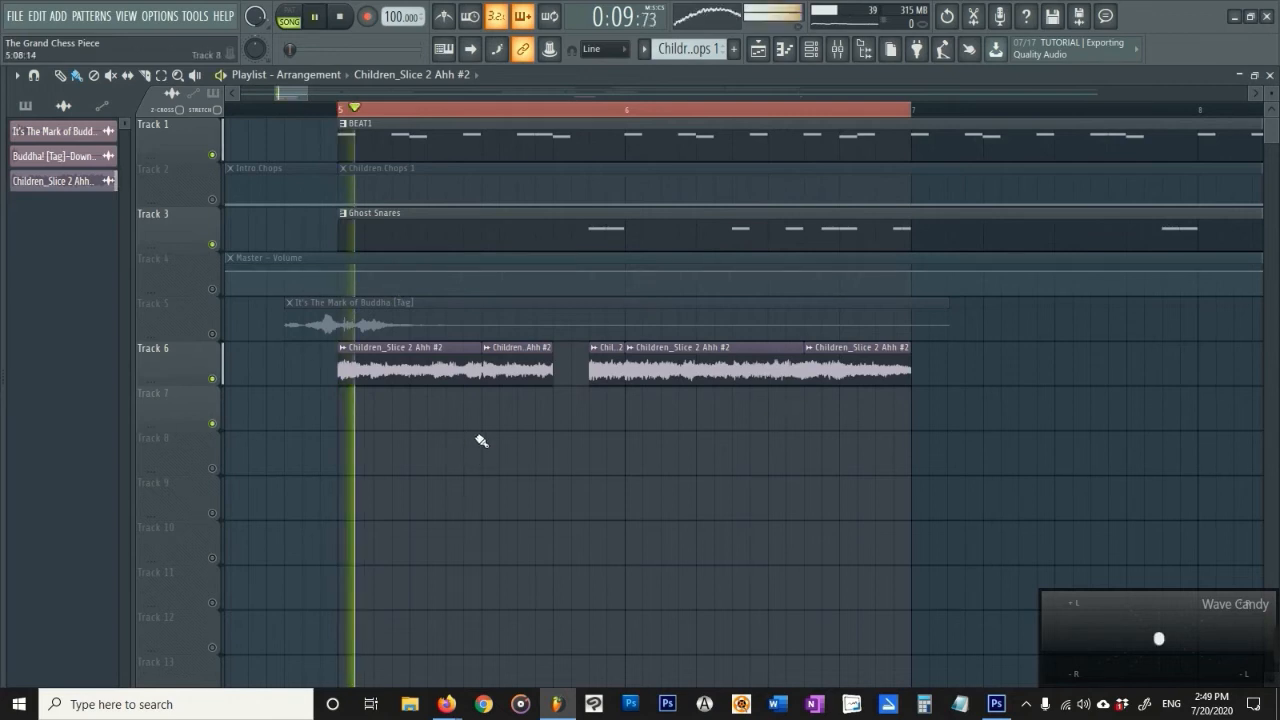
click(557, 416)
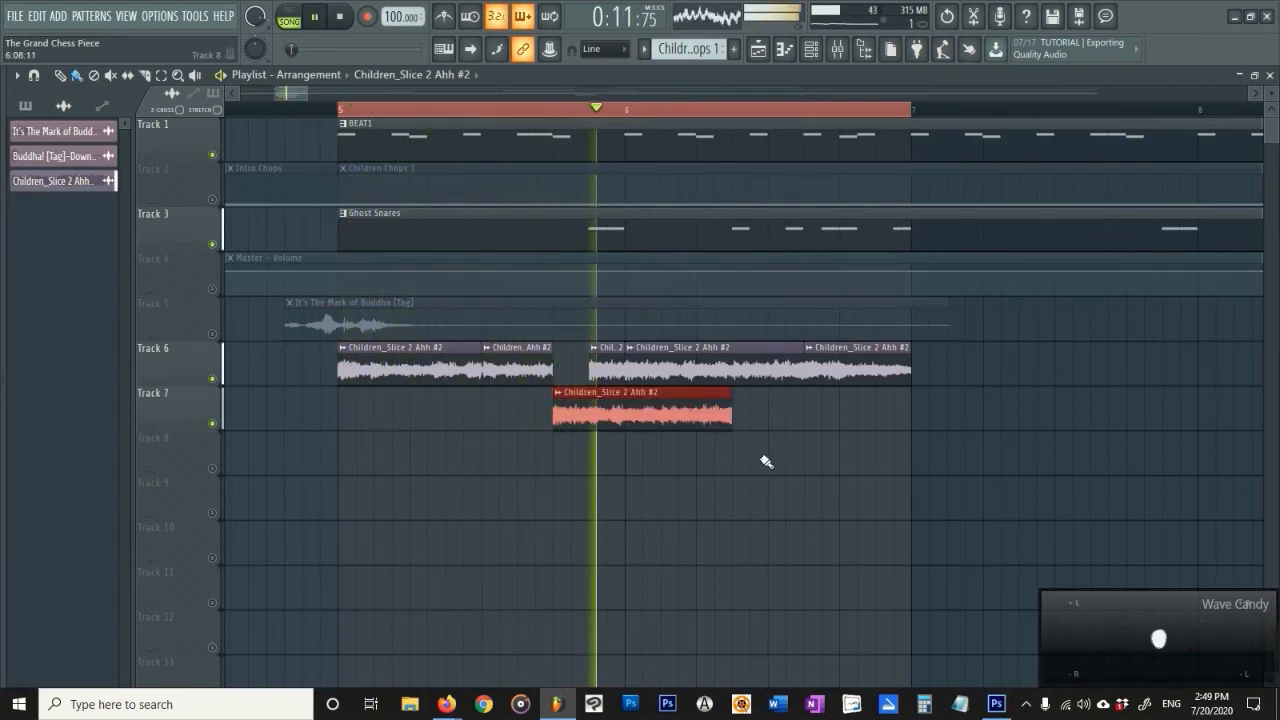
drag(677, 418, 641, 418)
right_click(641, 418)
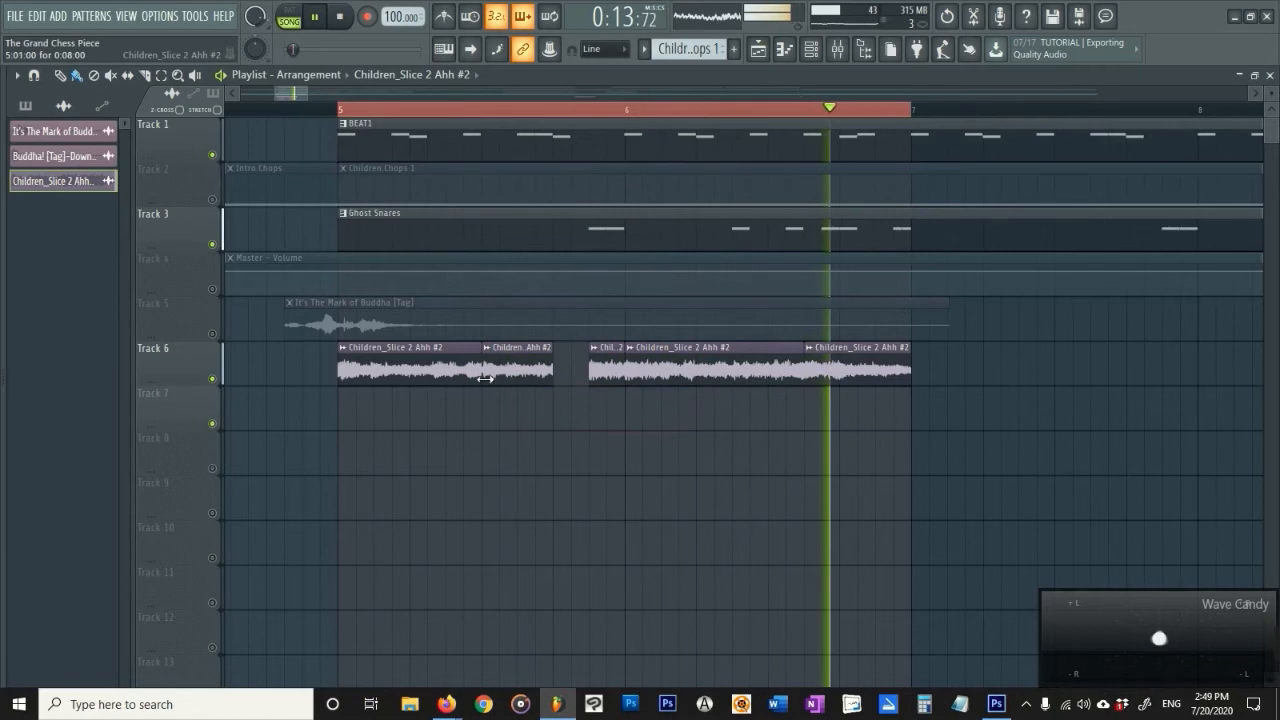
Place a copy of the last vocal slice on Track 7 at 5:11 and size it to four steps, ending at 5:15.
click(568, 421)
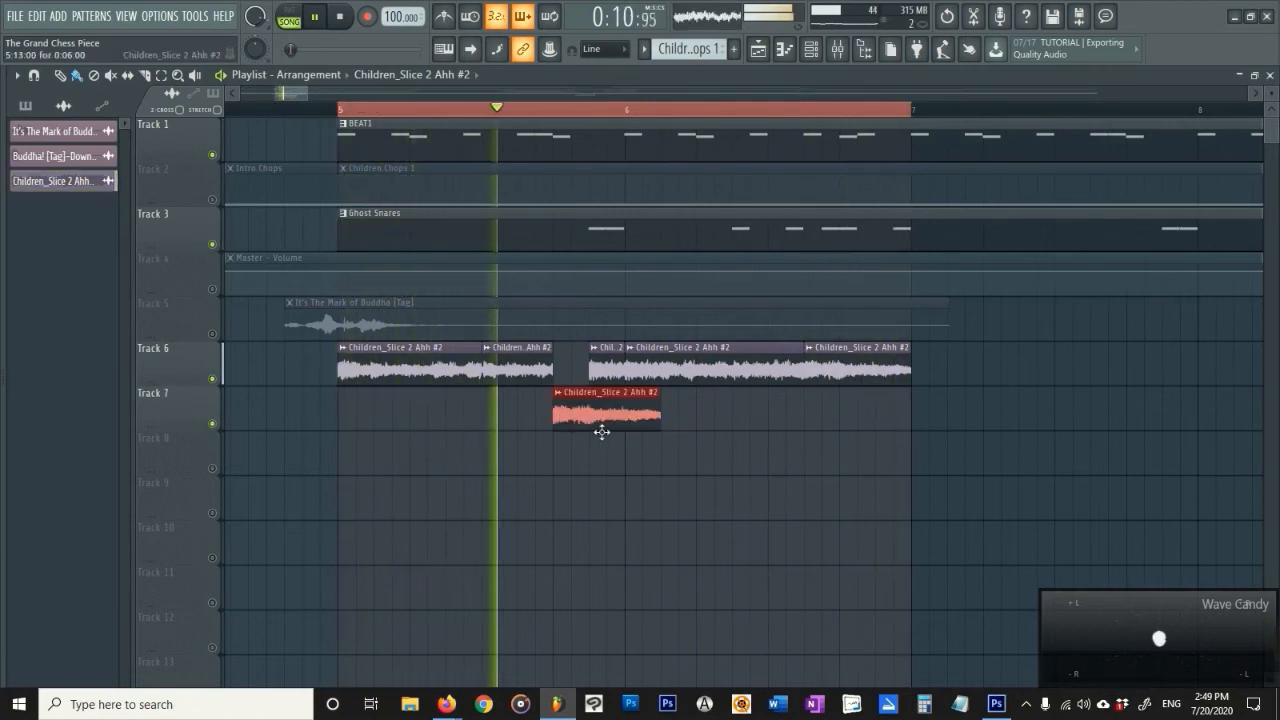
drag(664, 422, 529, 433)
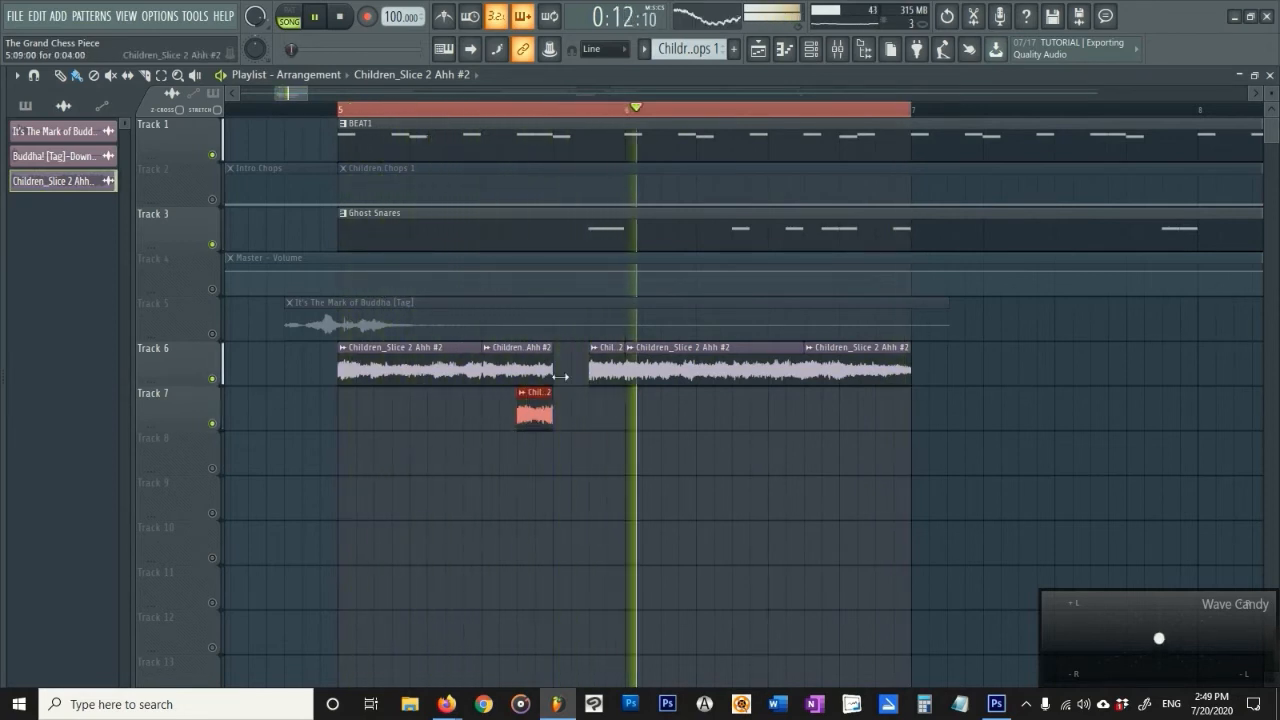
drag(566, 421, 590, 421)
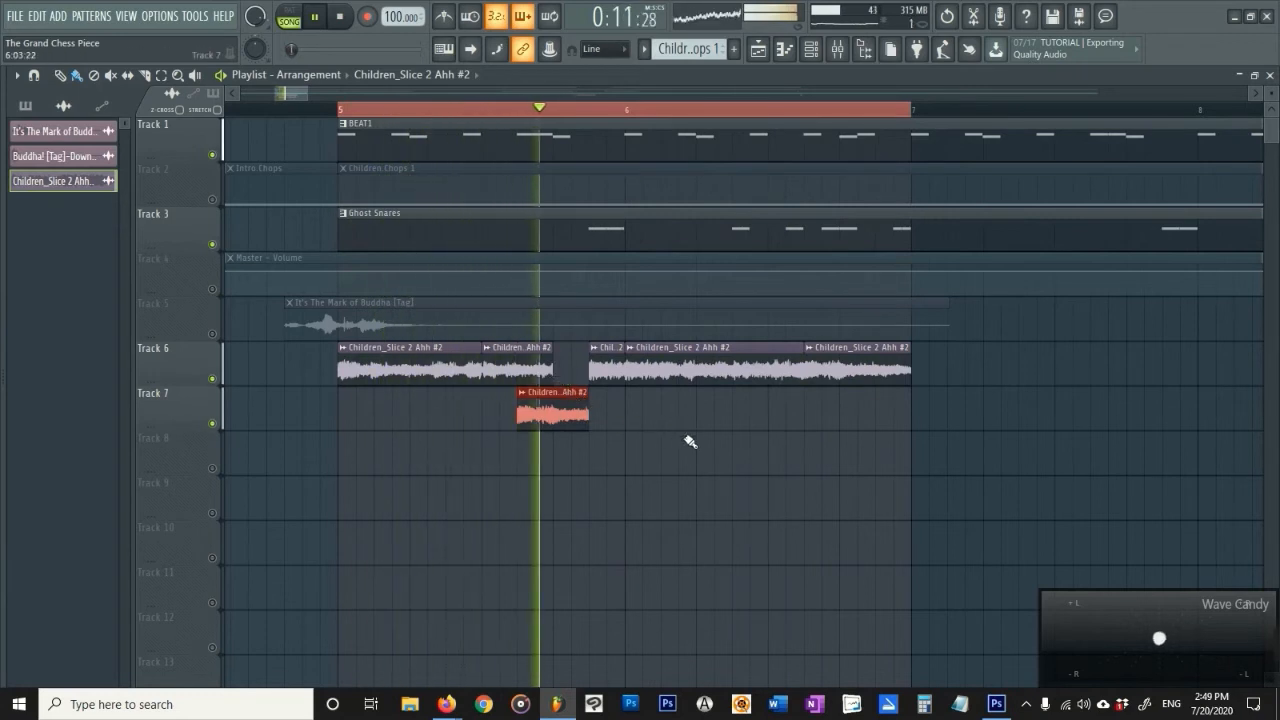
Trim the second vocal slice on Track 6 and the slice on Track 7 to meet at 5:12, and stop playback.
drag(528, 412, 546, 377)
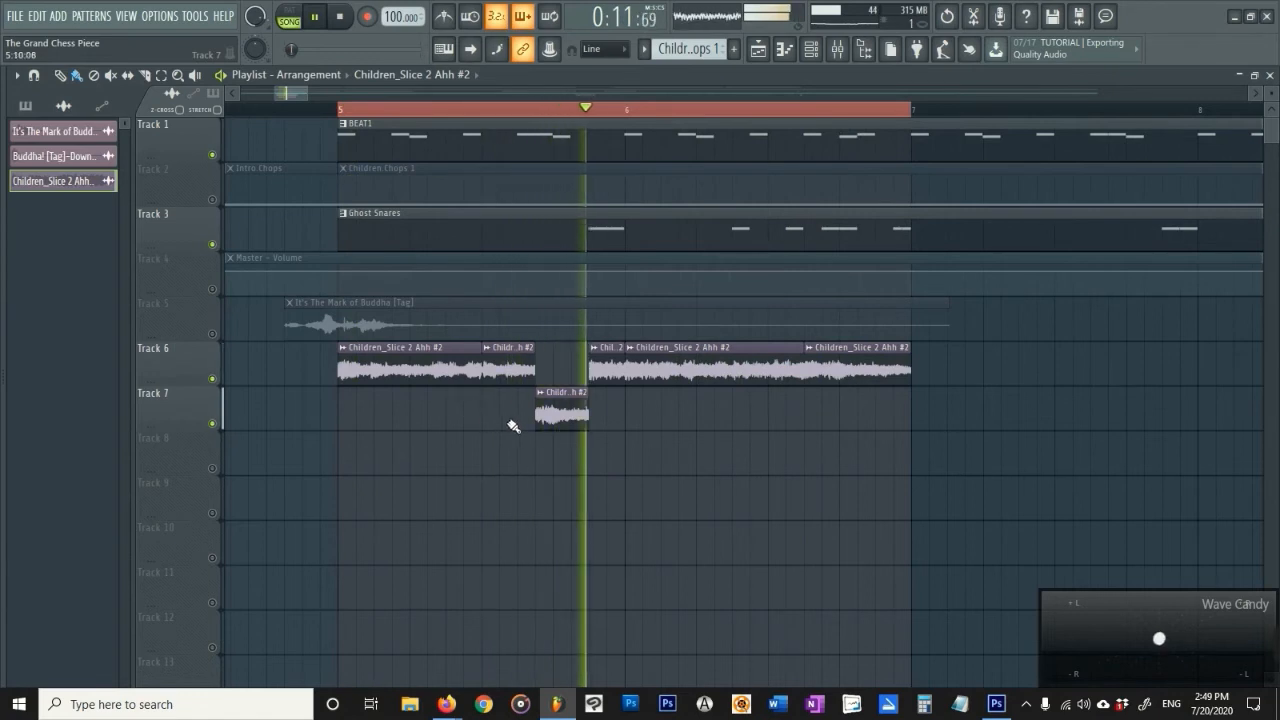
key(space)
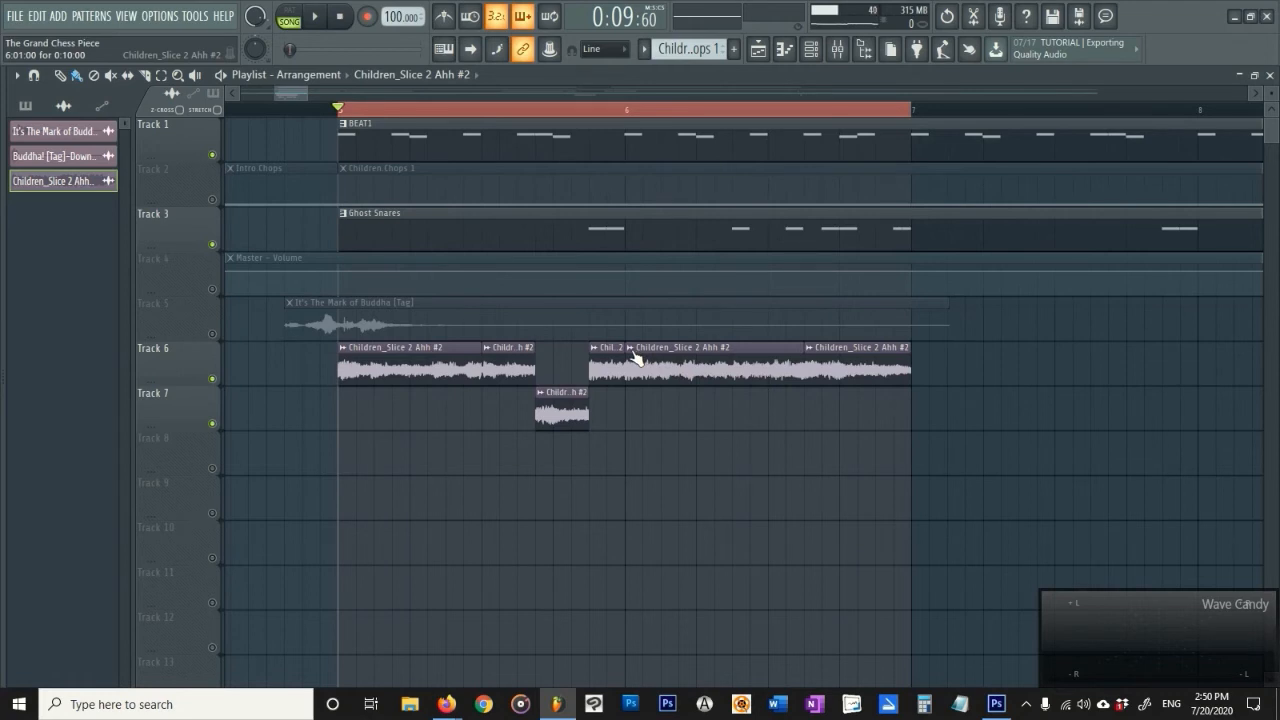
Chop the vocal slice starting at 6:01 on Track 6 in beats and deselect the resulting pieces.
right_click(630, 351)
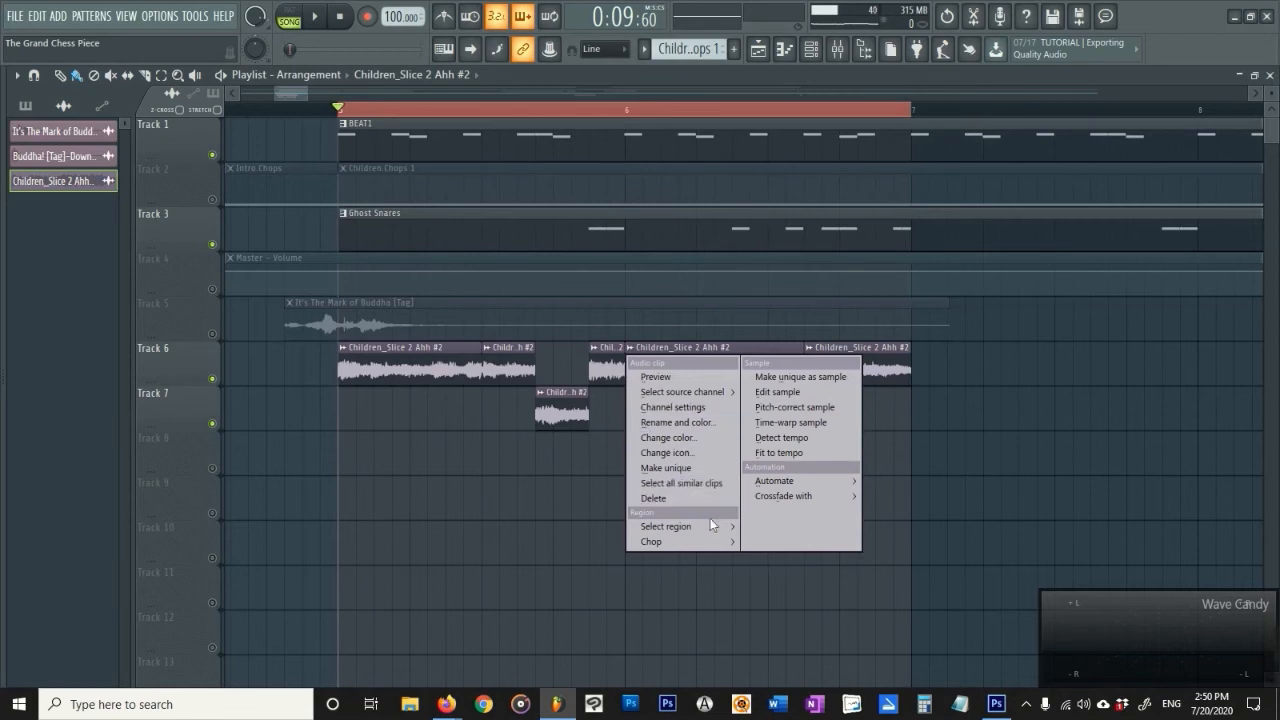
mouse_move(716, 549)
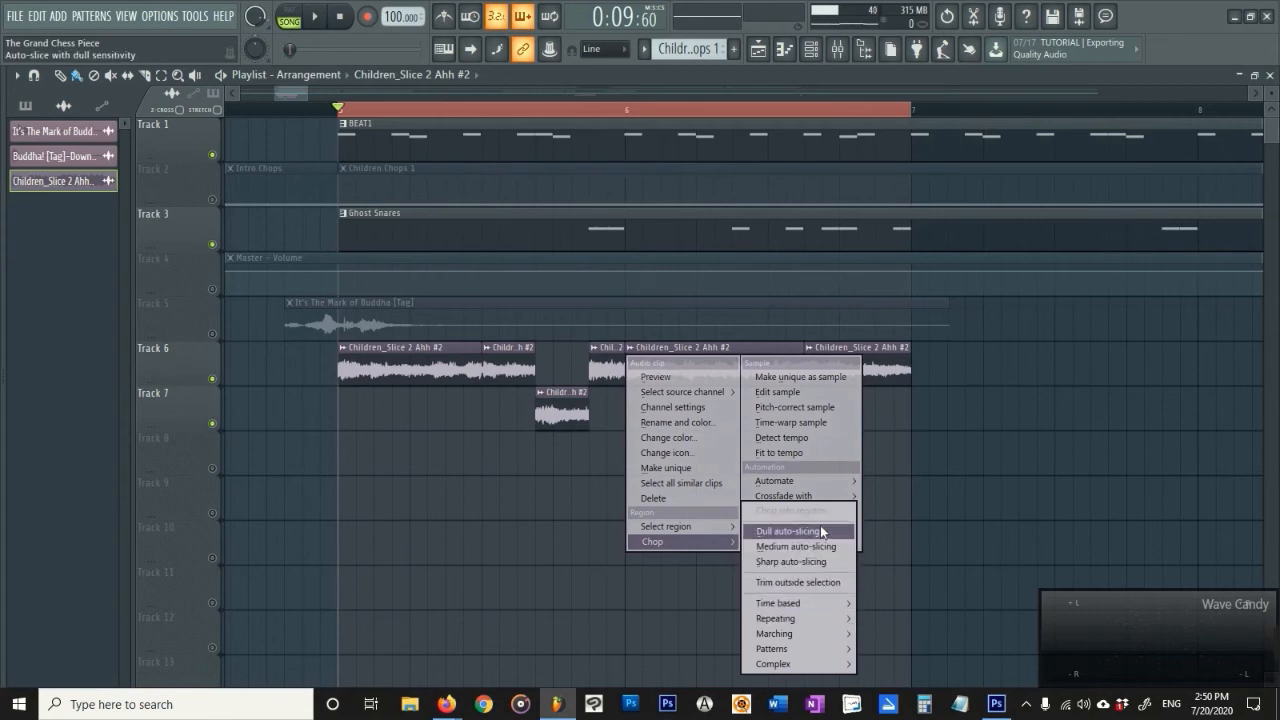
mouse_move(788, 601)
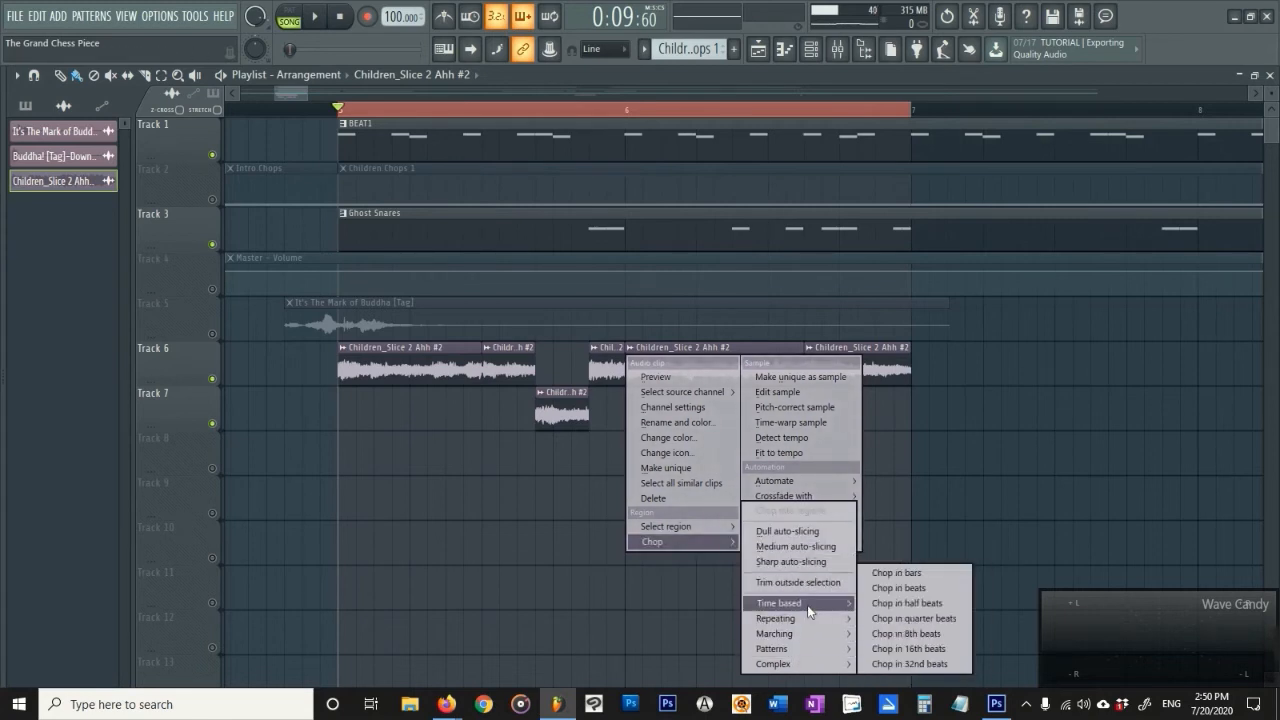
mouse_move(814, 664)
click(938, 588)
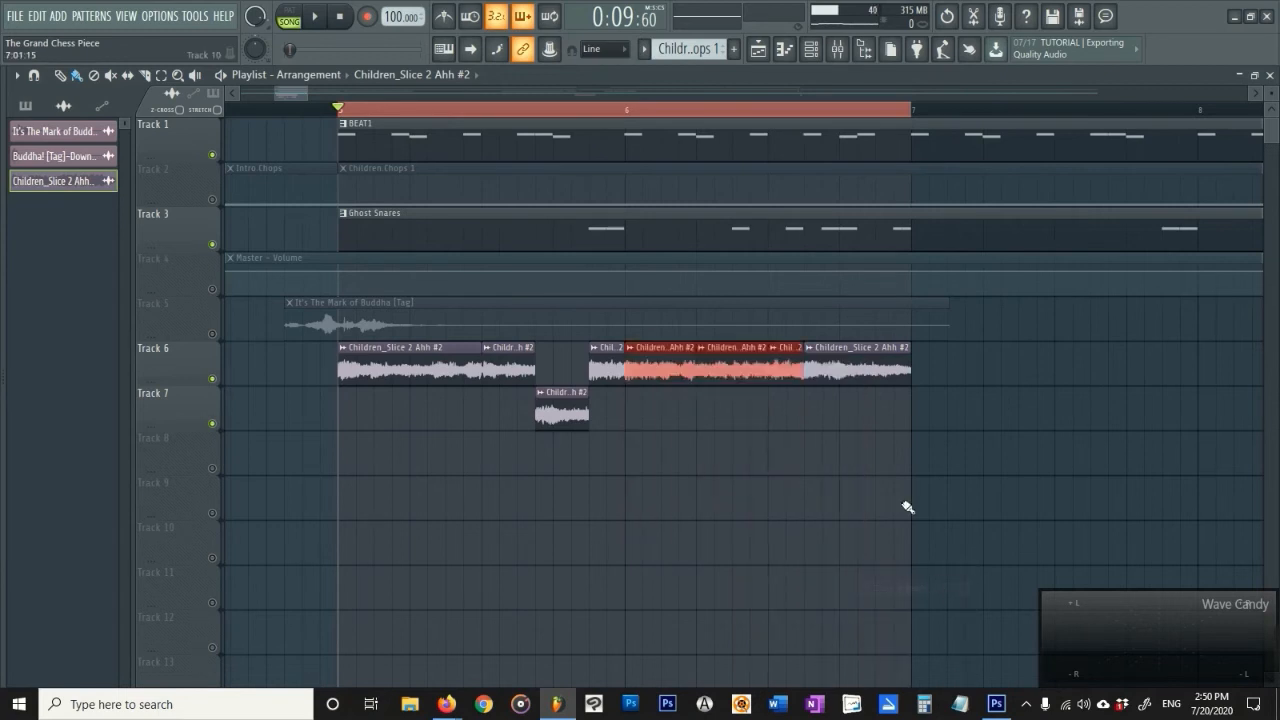
click(786, 427)
right_click(805, 420)
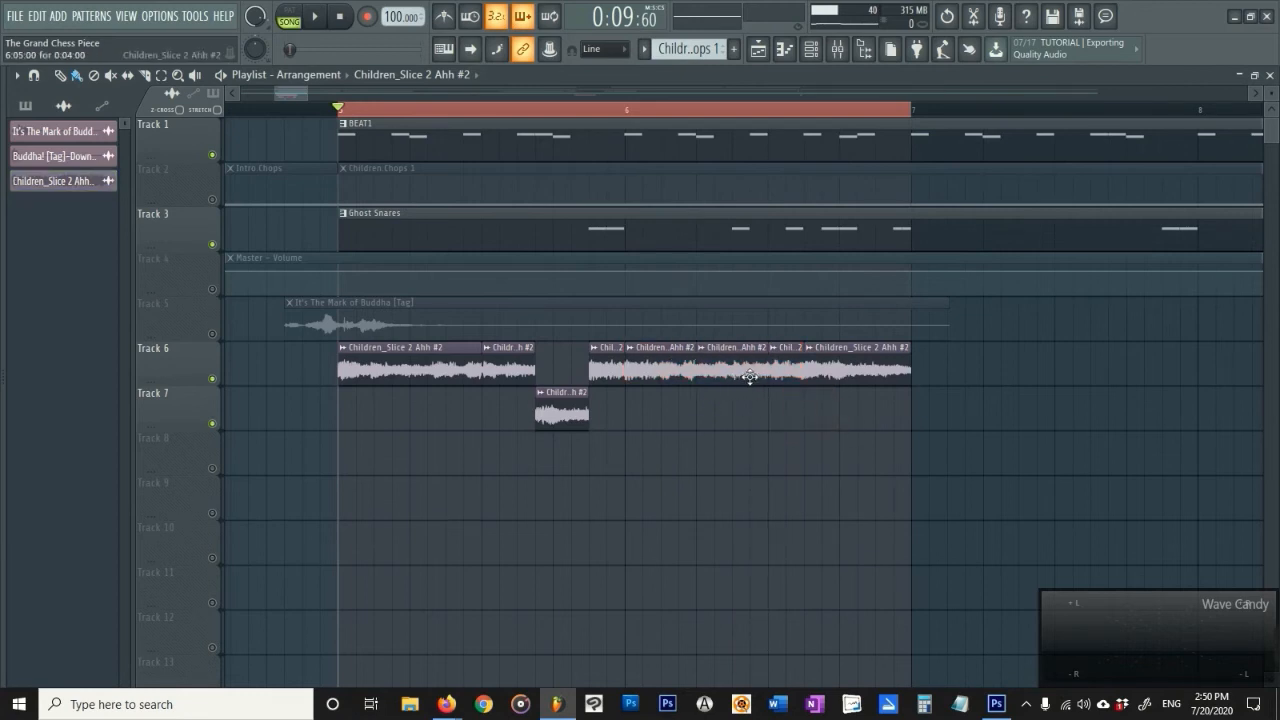
Arrange two-step vocal slices at 6:05 and 6:07 on Track 6 and shorten the slice at 6:01 to two steps.
drag(740, 377, 732, 421)
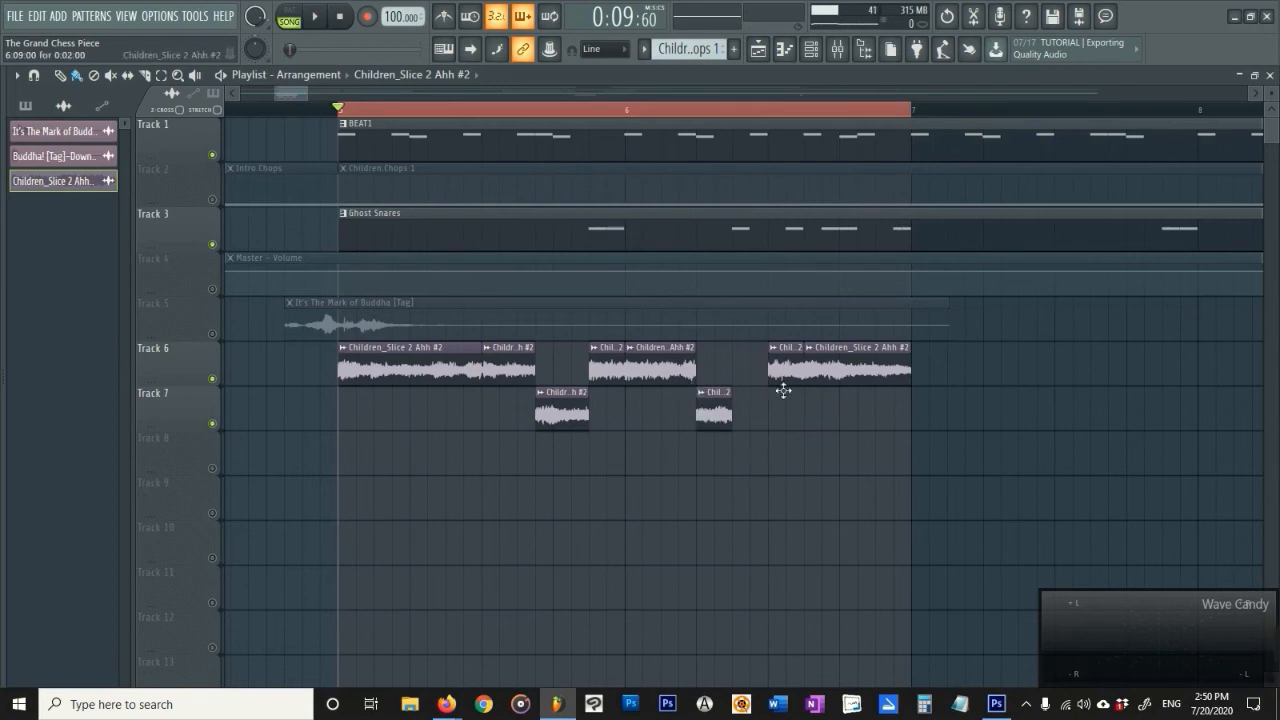
drag(790, 388, 772, 360)
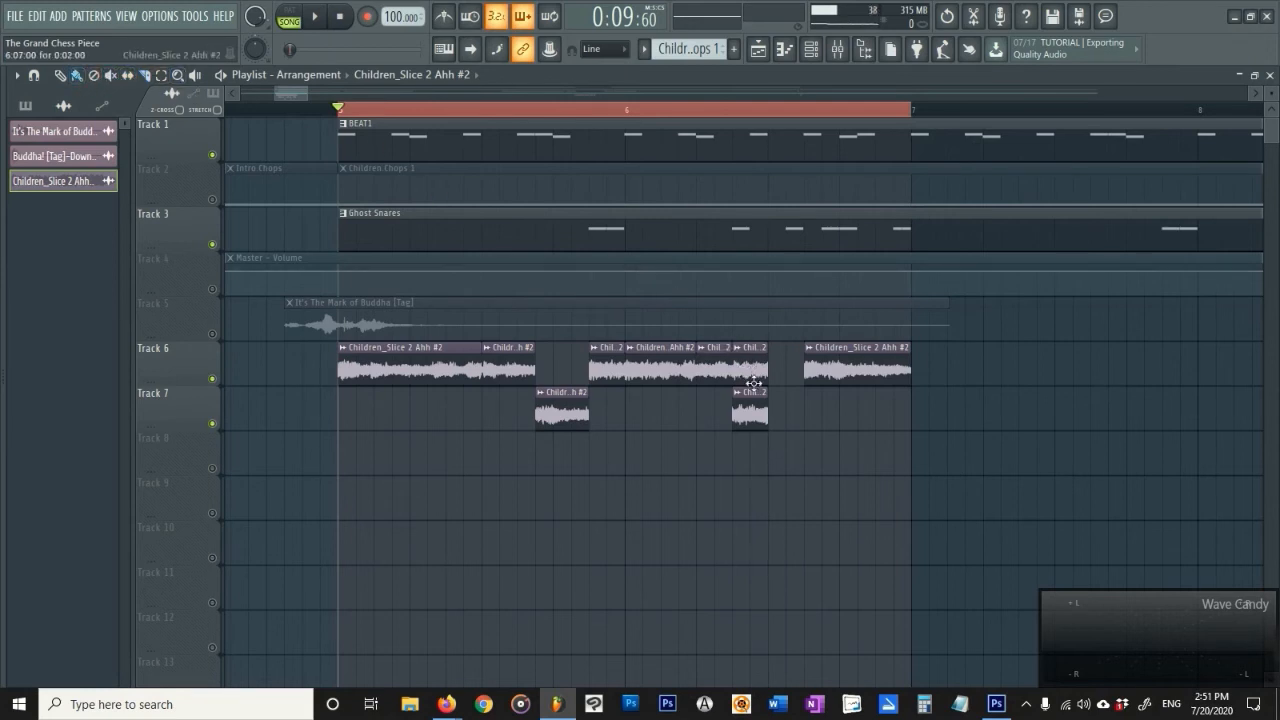
drag(753, 383, 788, 381)
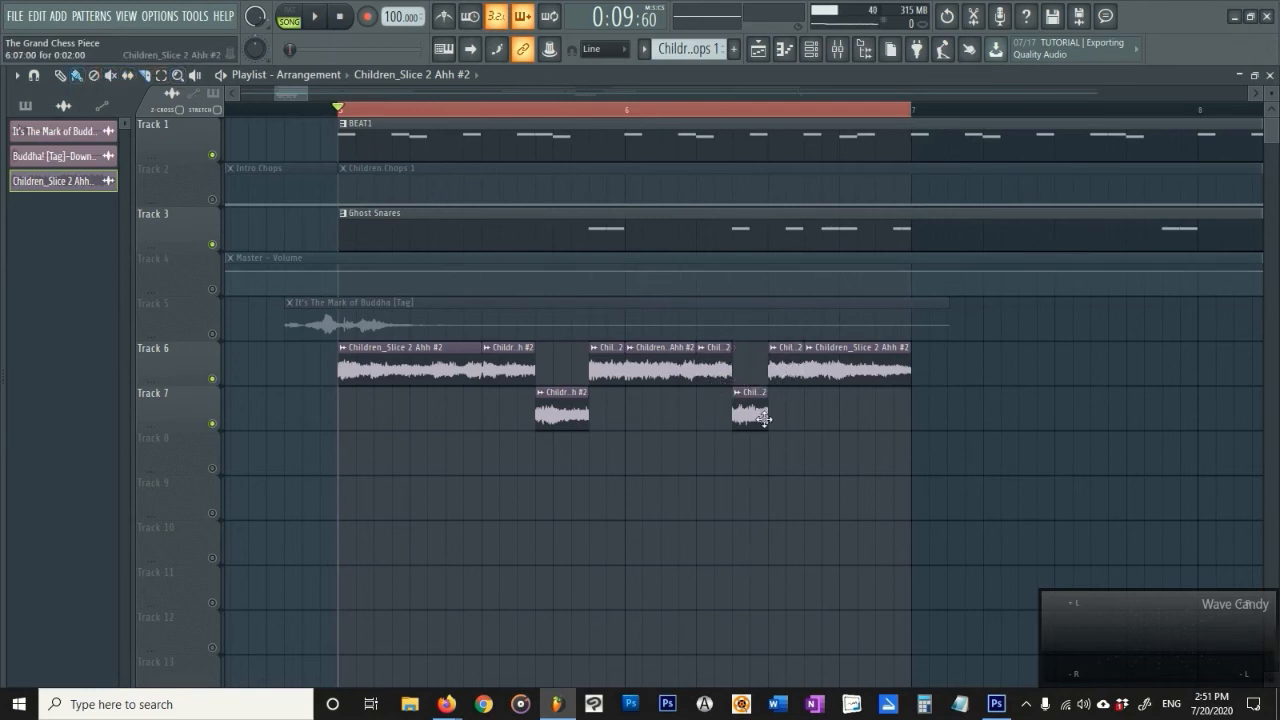
drag(752, 412, 680, 375)
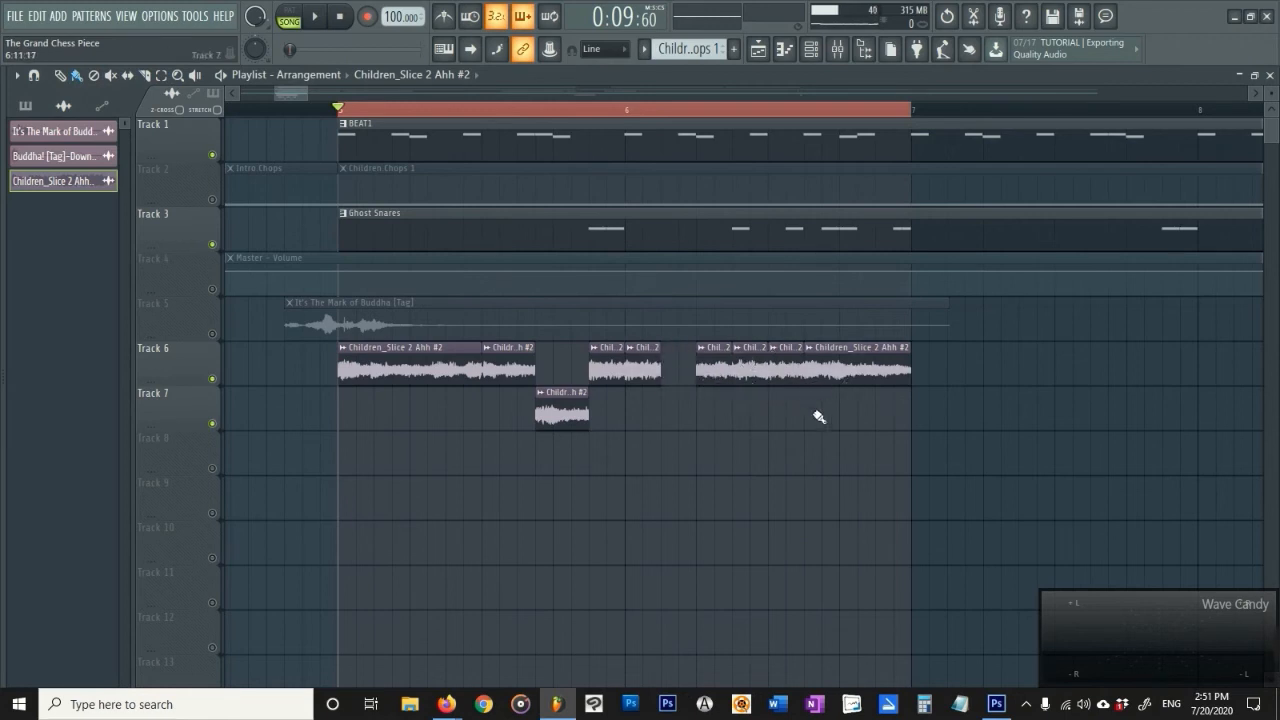
Fill the gap at 6:03 on Track 6 with a two-step slice, move the Track 7 slice up to 5:12, and play the loop.
click(638, 430)
drag(632, 420, 691, 364)
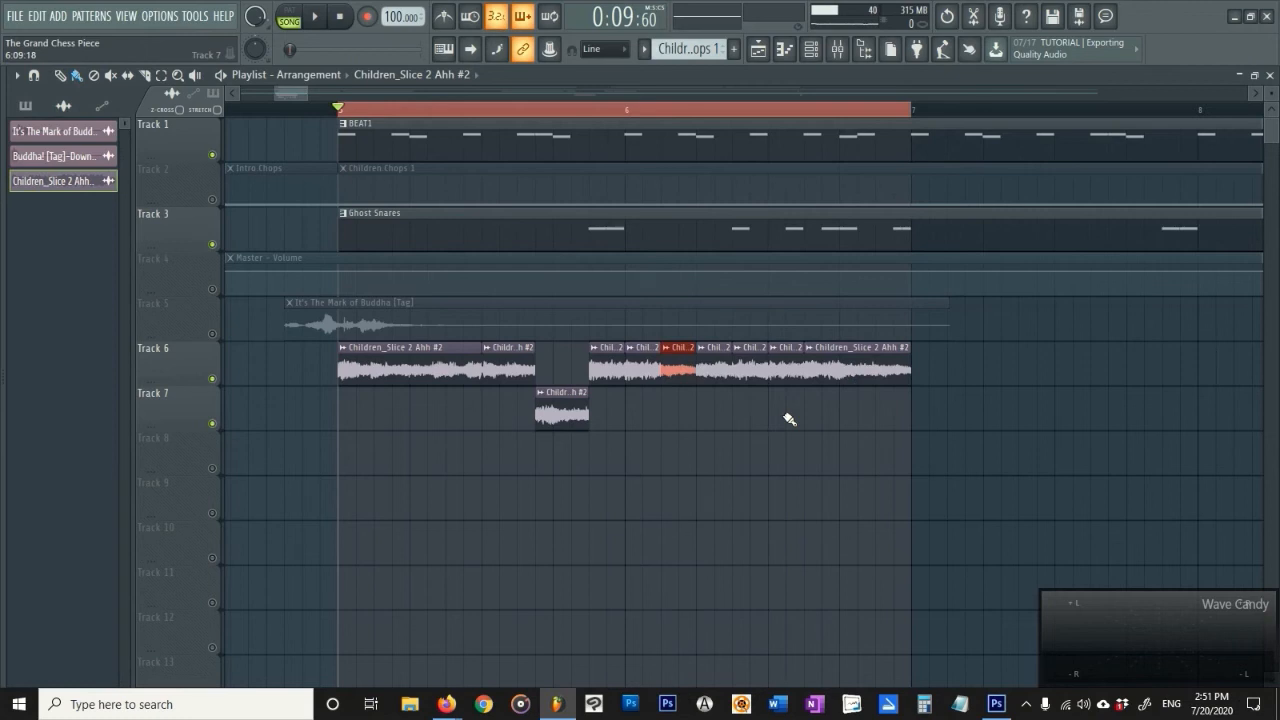
drag(563, 423, 563, 374)
key(space)
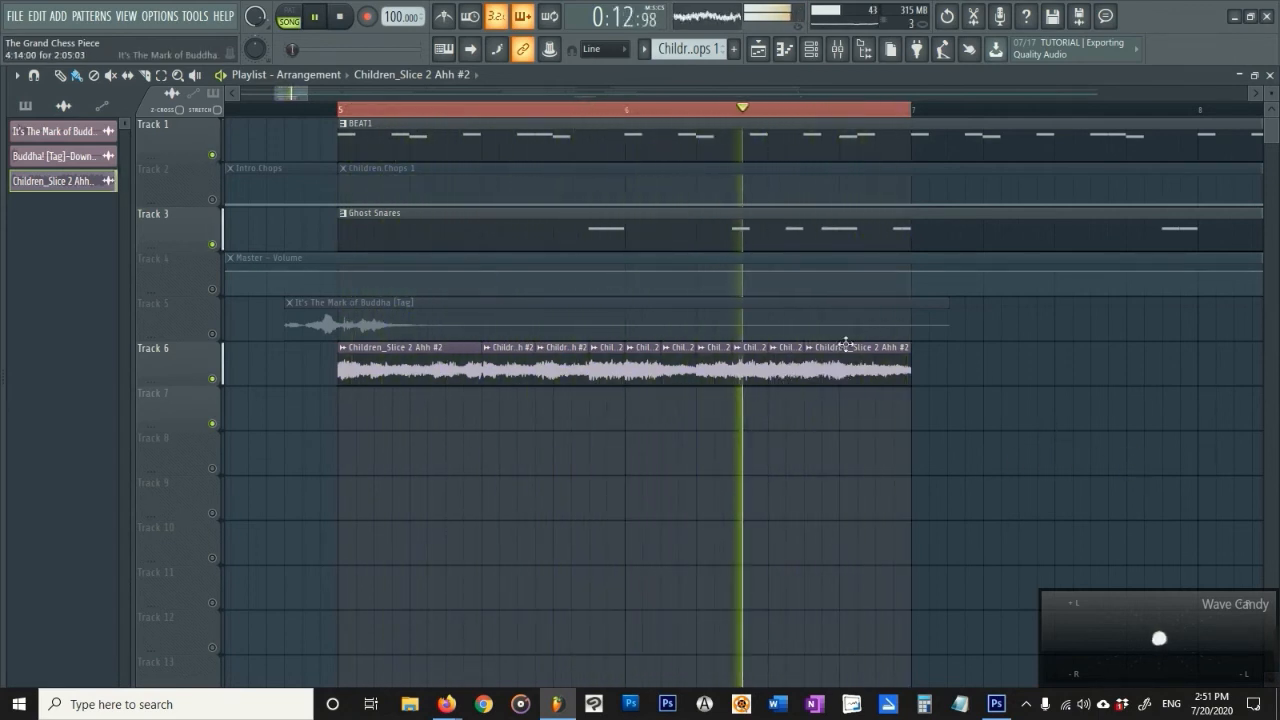
Remove the two-step slice at 6:09 and extend the start of the last vocal slice on Track 6 back to 6:09.
drag(797, 376, 789, 418)
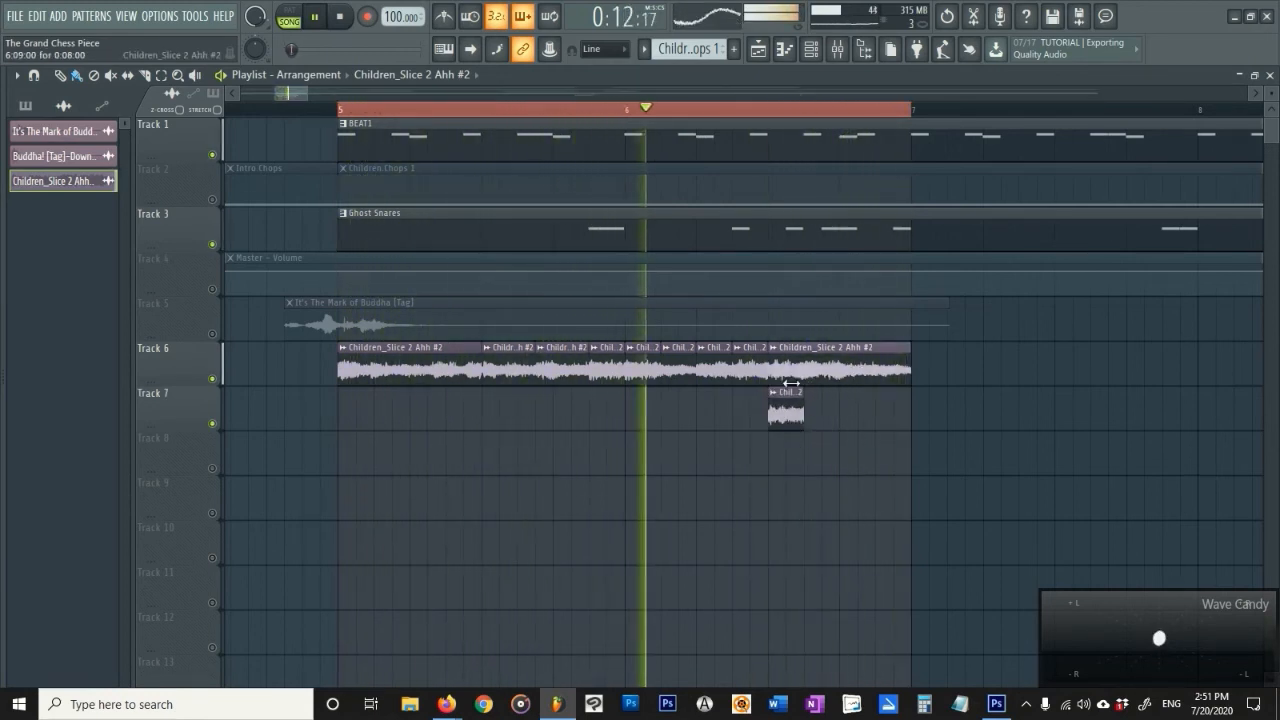
right_click(786, 415)
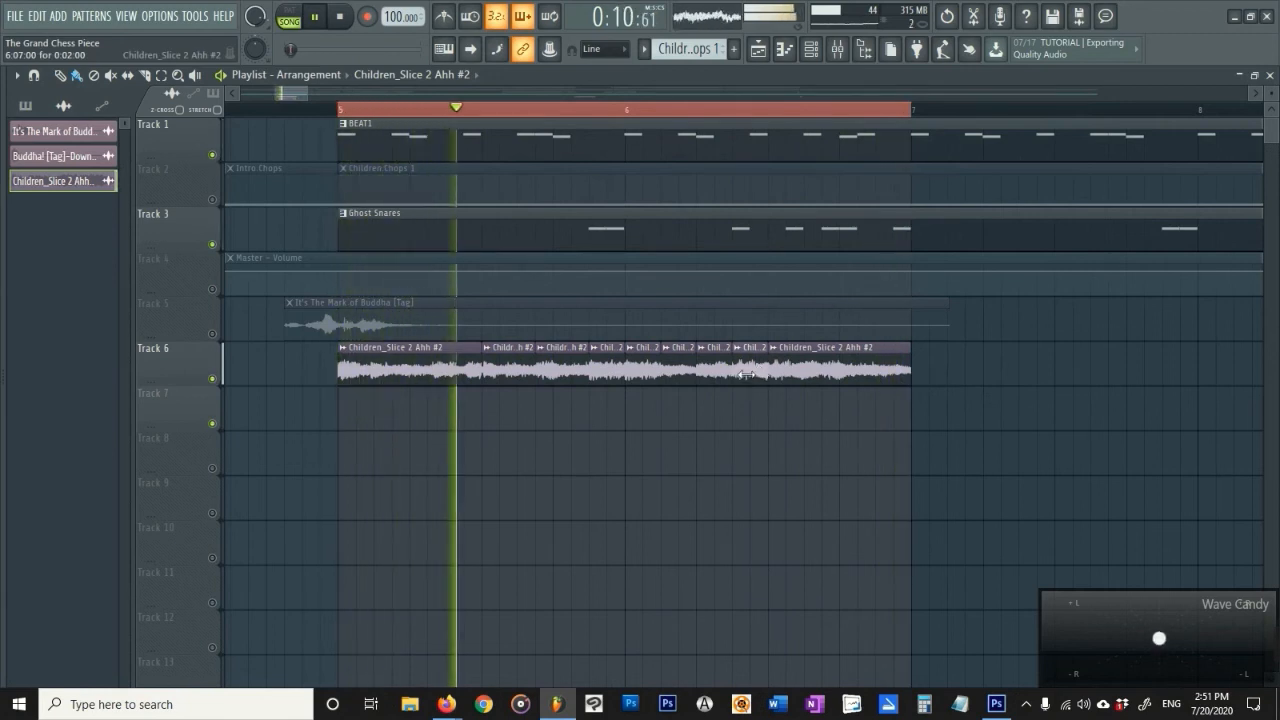
Lengthen the slice at 6:05 to three steps, starting its neighbour at 6:08, and stop playback.
drag(739, 376, 751, 376)
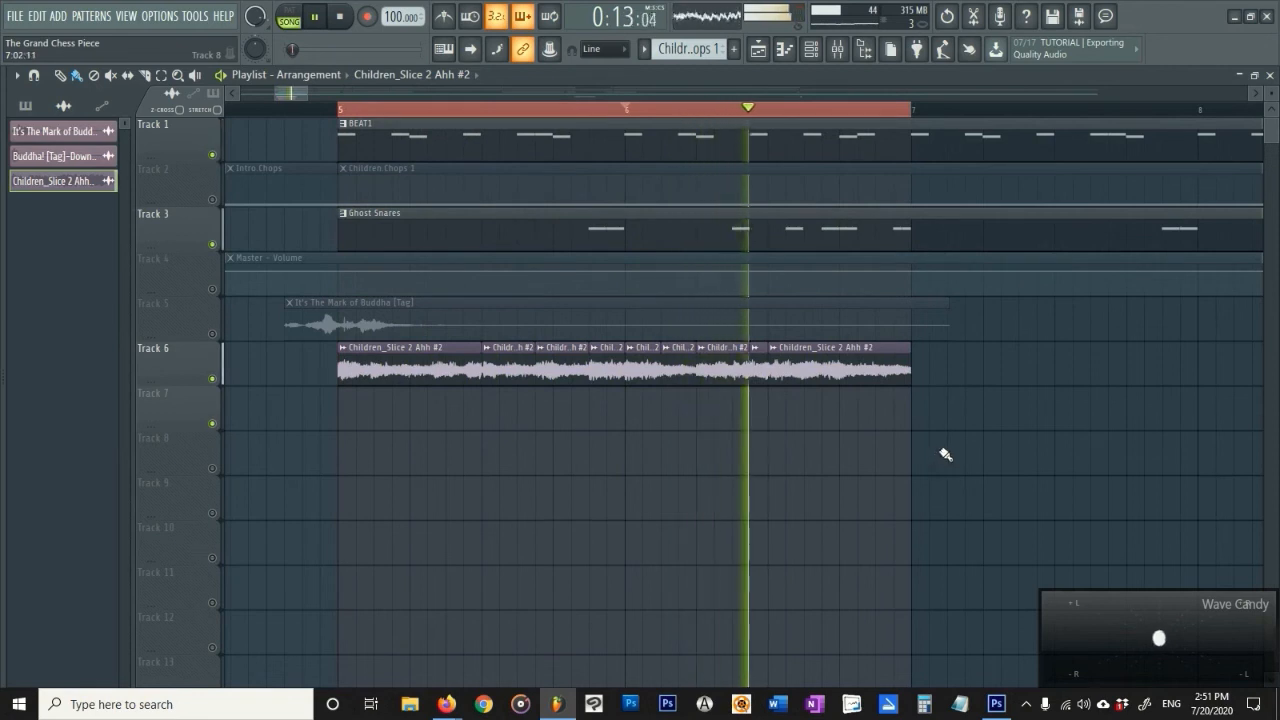
click(339, 16)
click(339, 16)
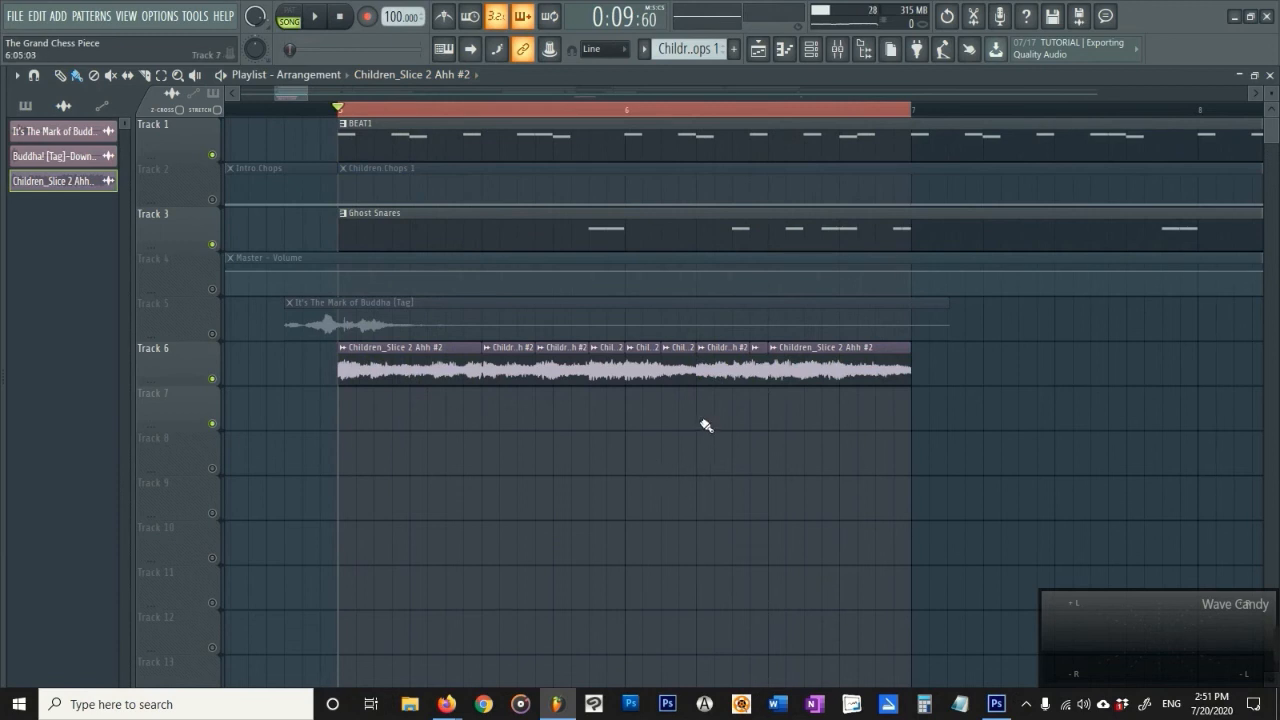